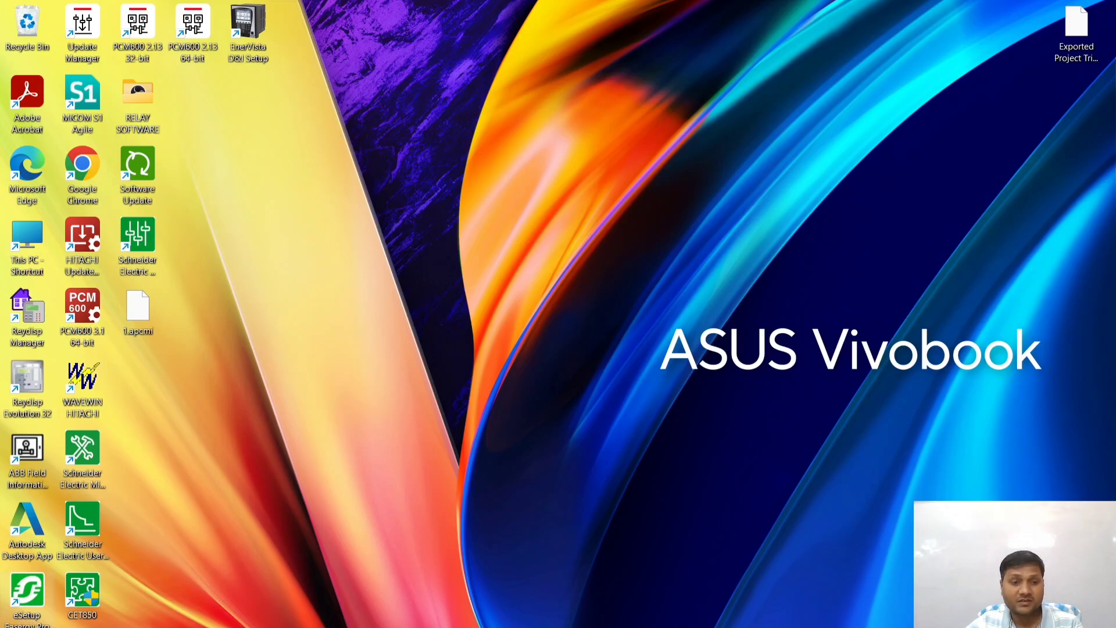
# Launch eSetup Easergy Pro and acknowledge the warning about loss of protective function during setting changes.
pyautogui.rightClick(318, 529)
pyautogui.click(448, 349)
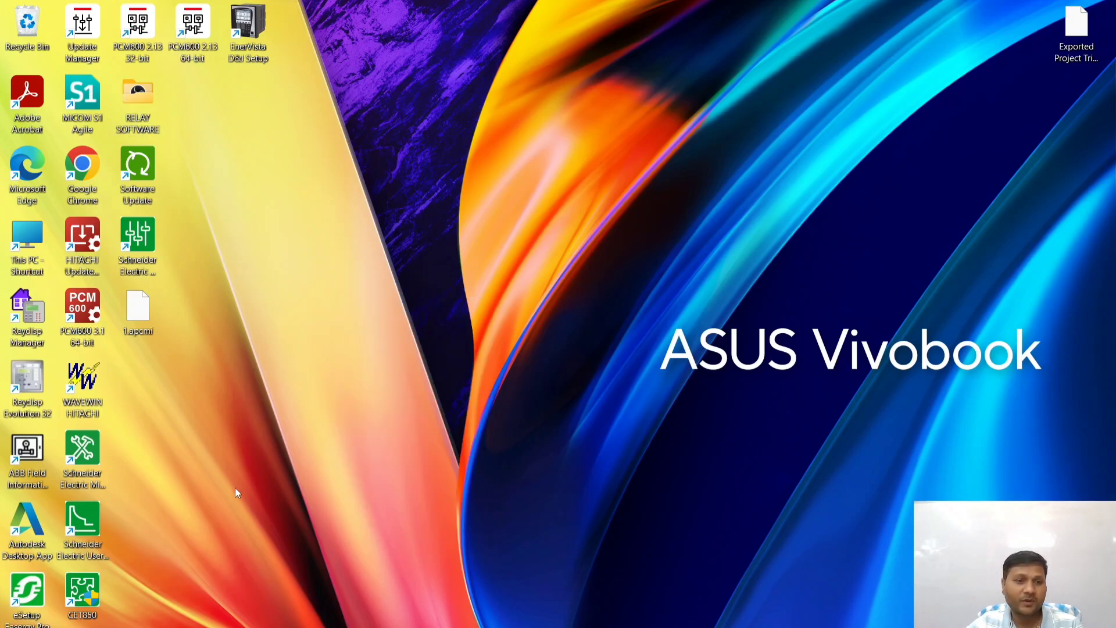
pyautogui.doubleClick(36, 597)
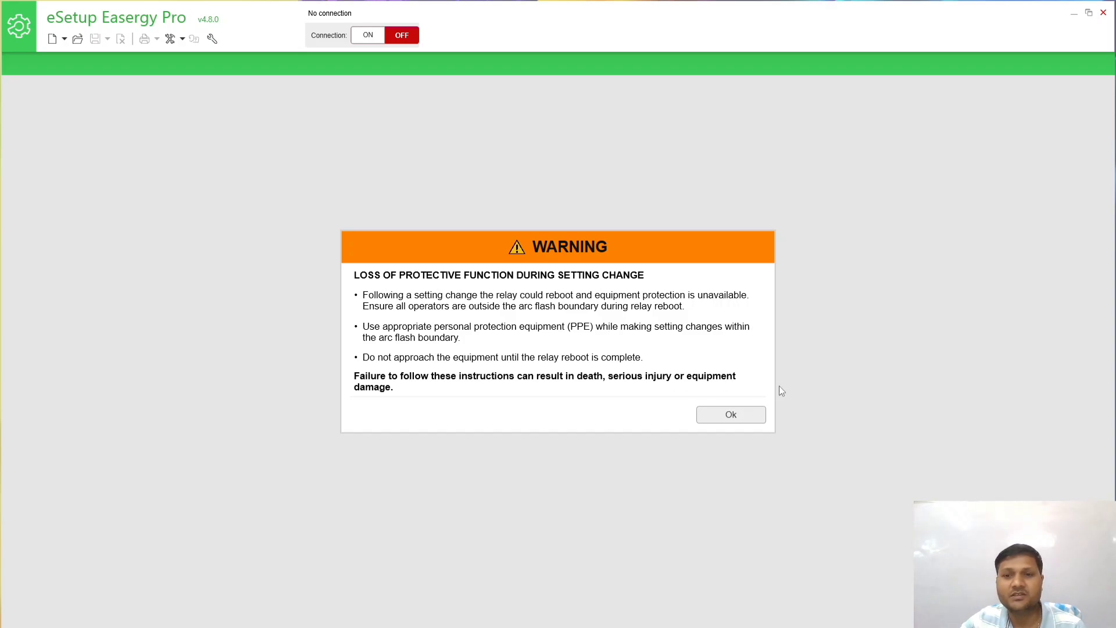
pyautogui.click(708, 415)
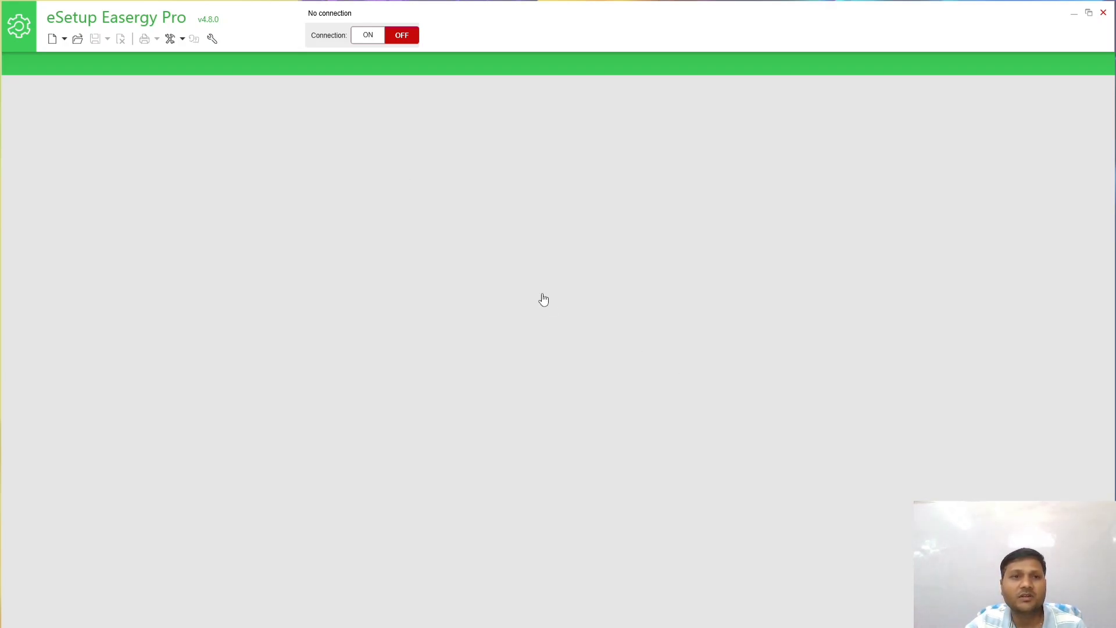
# Start a new configuration for the P3 device range, keeping the Feeder application and choosing firmware version 30.207.
pyautogui.click(65, 38)
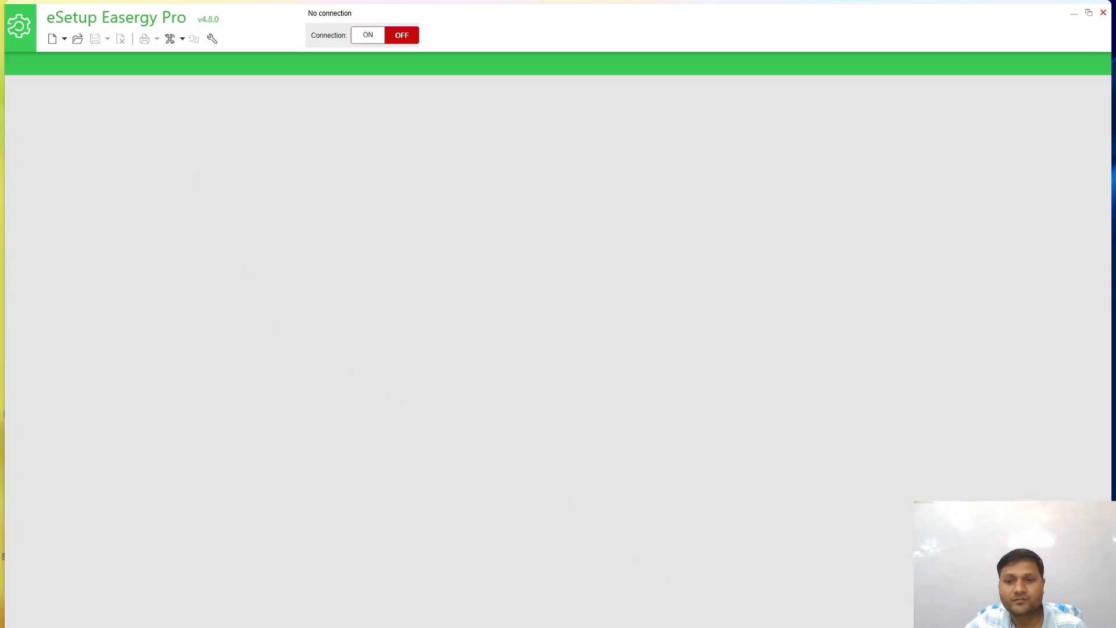
pyautogui.moveTo(798, 627)
pyautogui.click(794, 595)
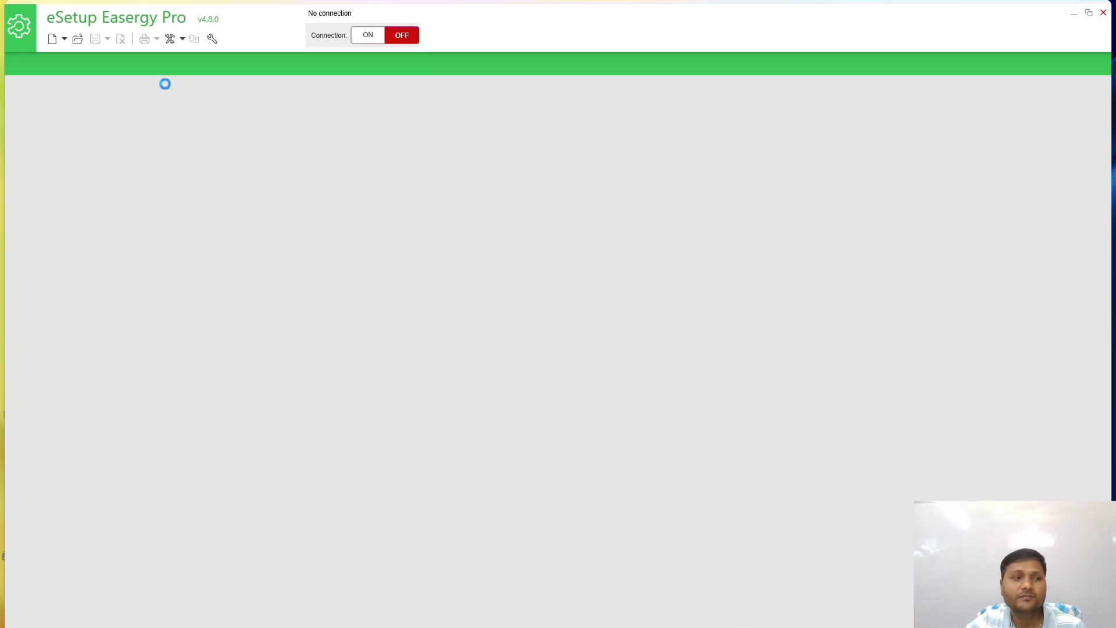
pyautogui.click(52, 41)
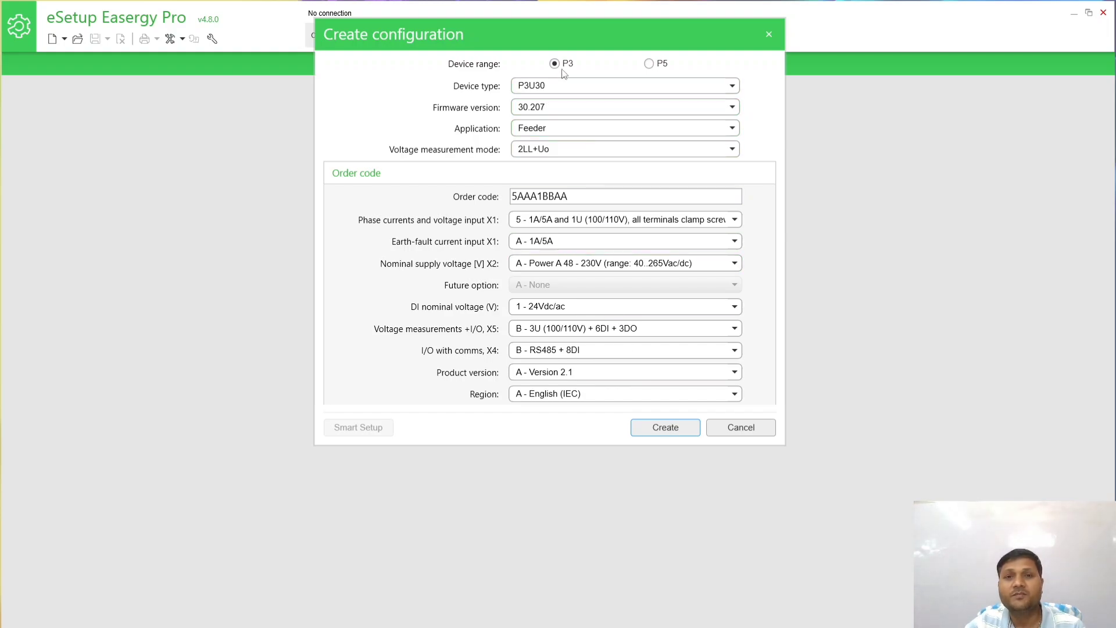
pyautogui.click(649, 64)
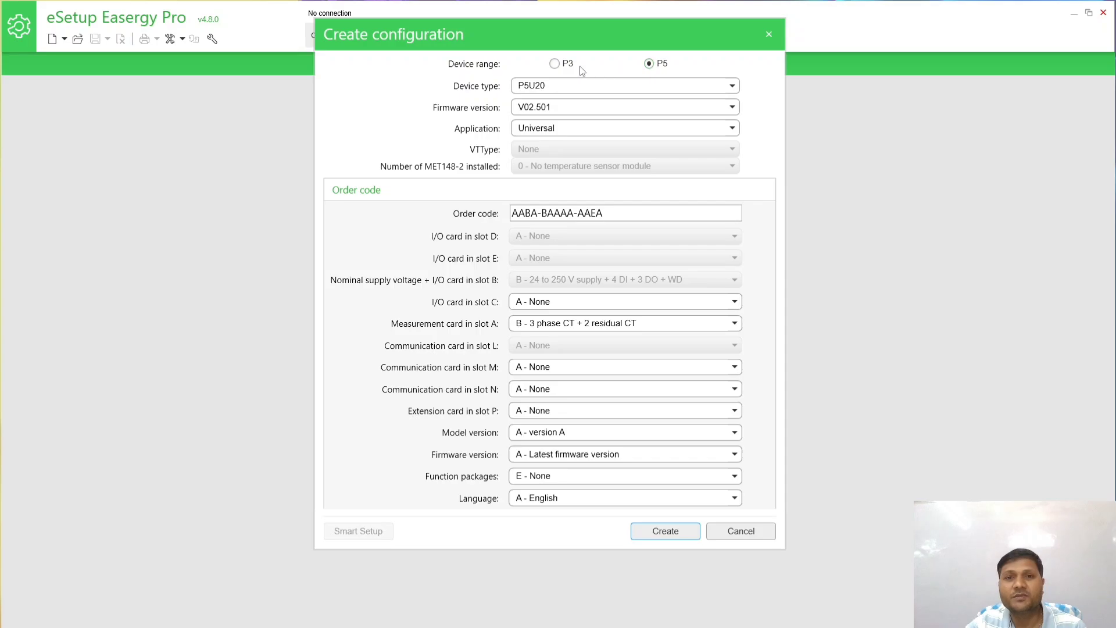
pyautogui.click(555, 64)
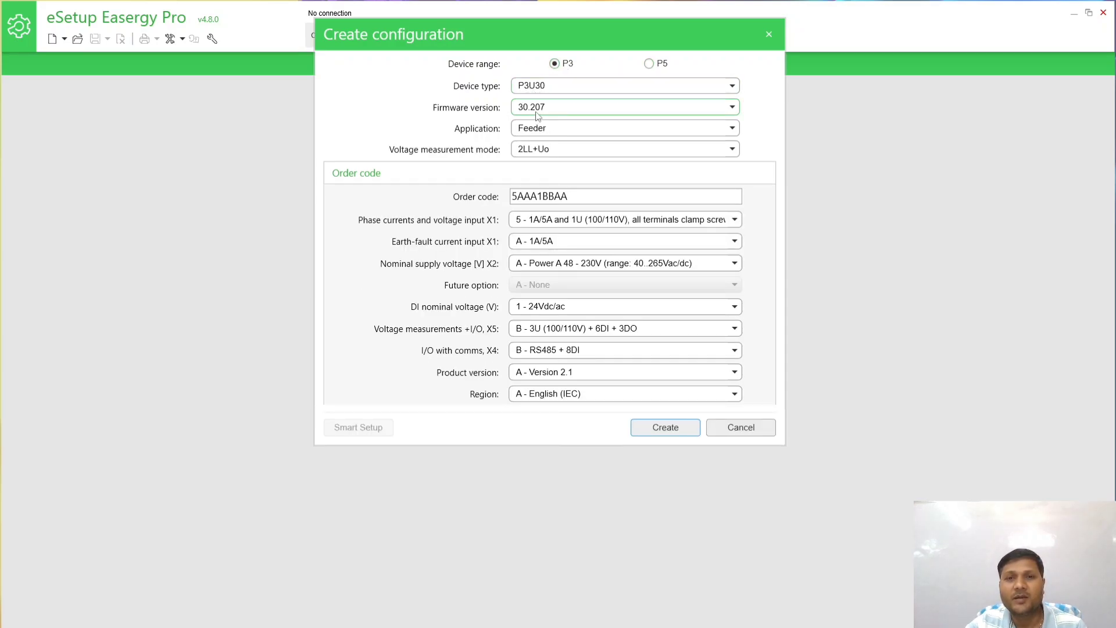
pyautogui.click(733, 130)
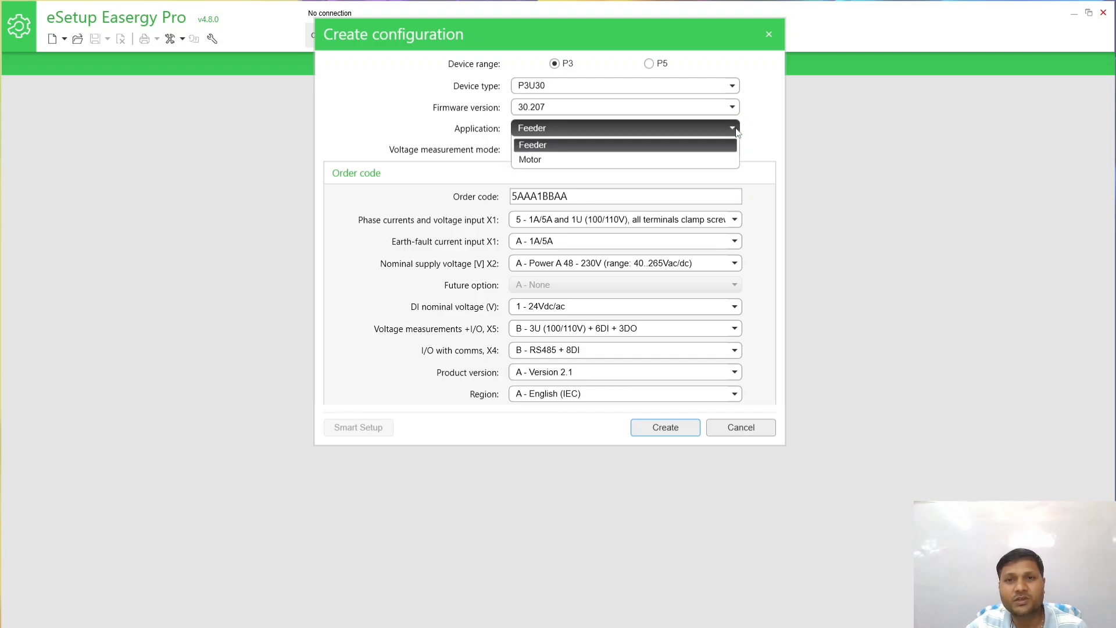
pyautogui.click(736, 132)
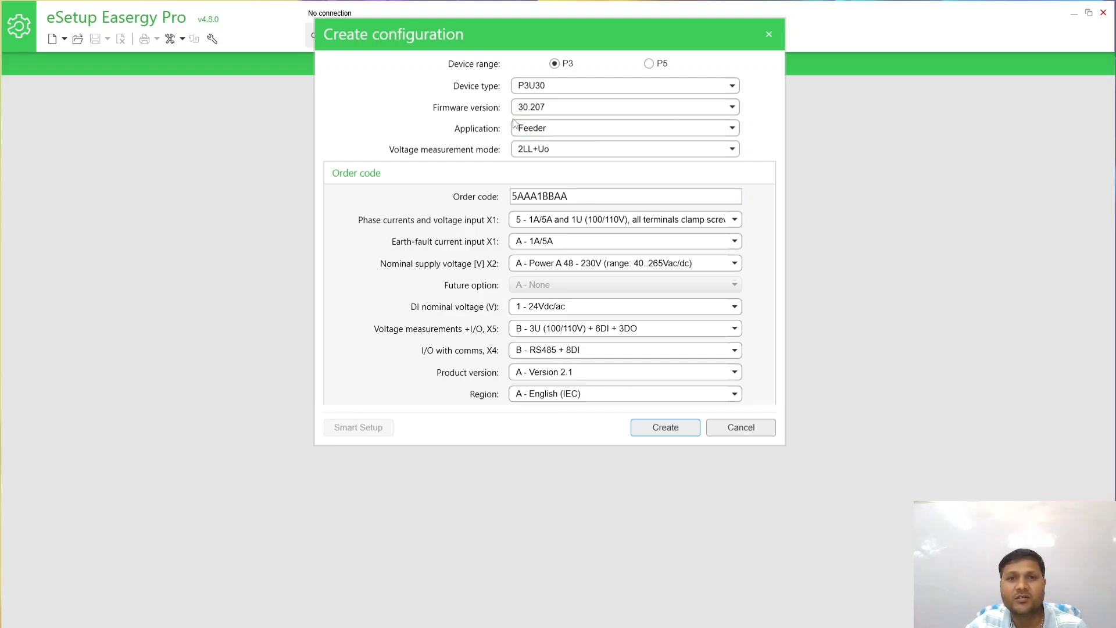
pyautogui.click(734, 107)
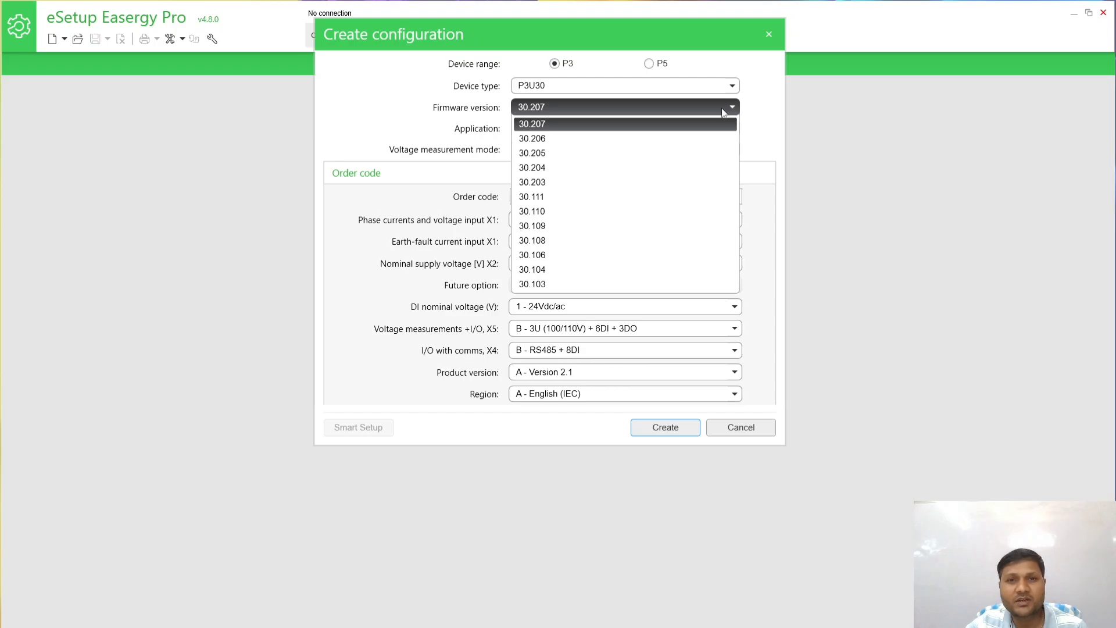
pyautogui.click(536, 125)
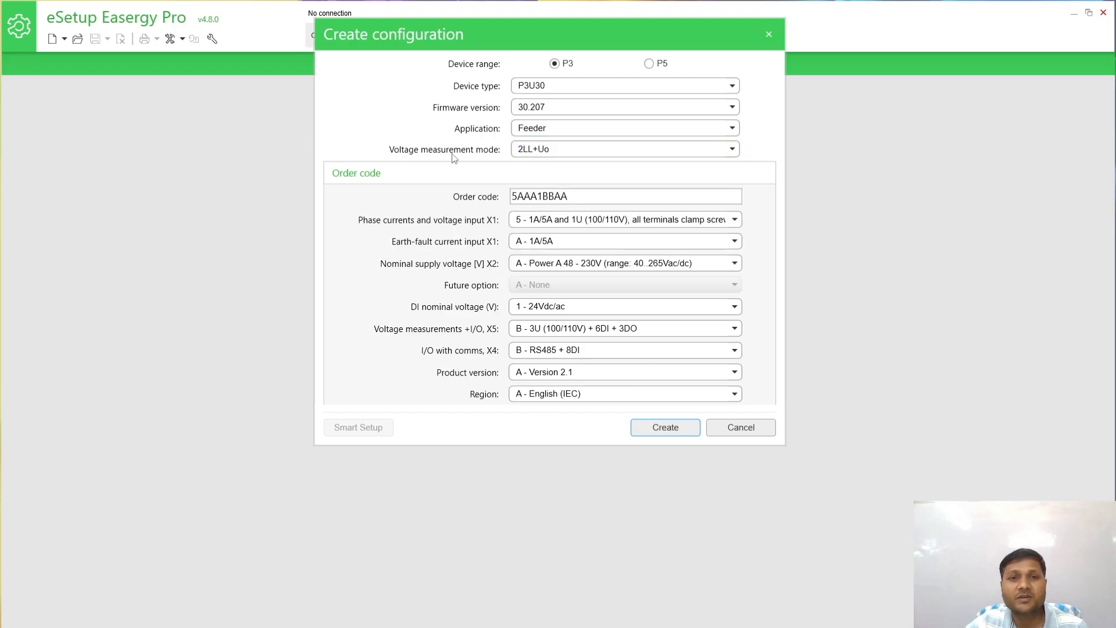
# Check the voltage measurement mode and DI nominal voltage options, keep 2LL+Uo and 24Vdc/ac, and create the configuration.
pyautogui.click(733, 150)
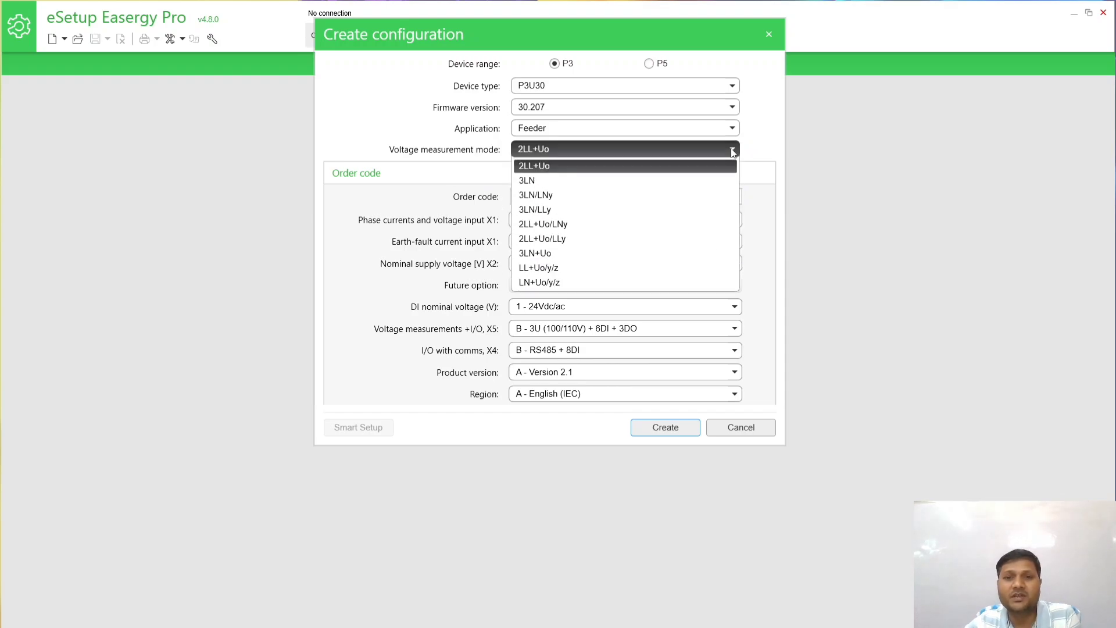
pyautogui.click(733, 151)
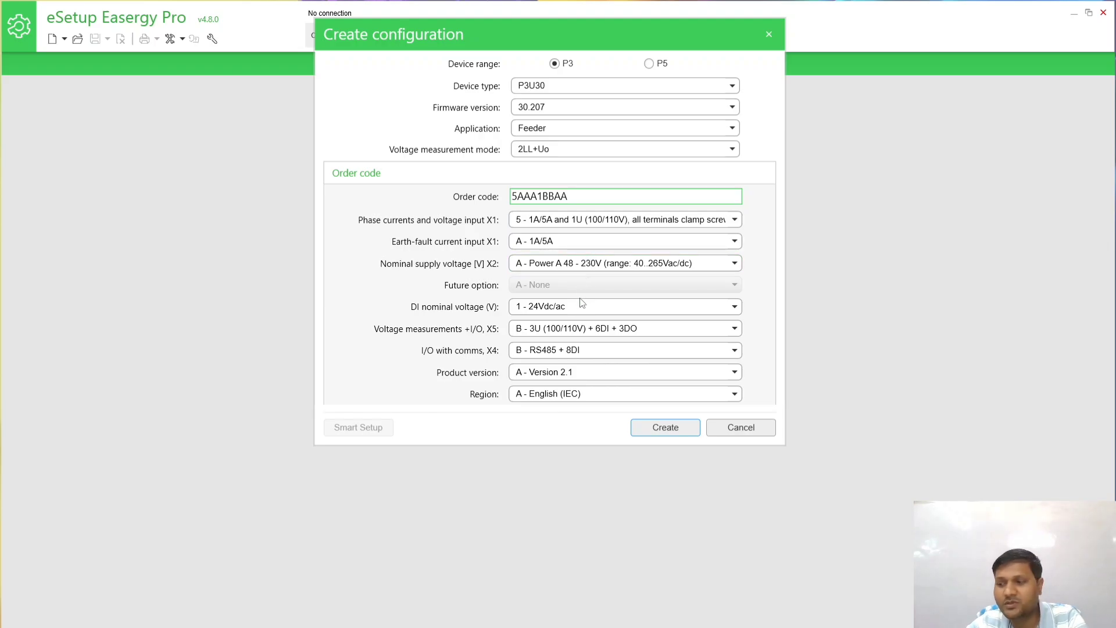
pyautogui.click(742, 310)
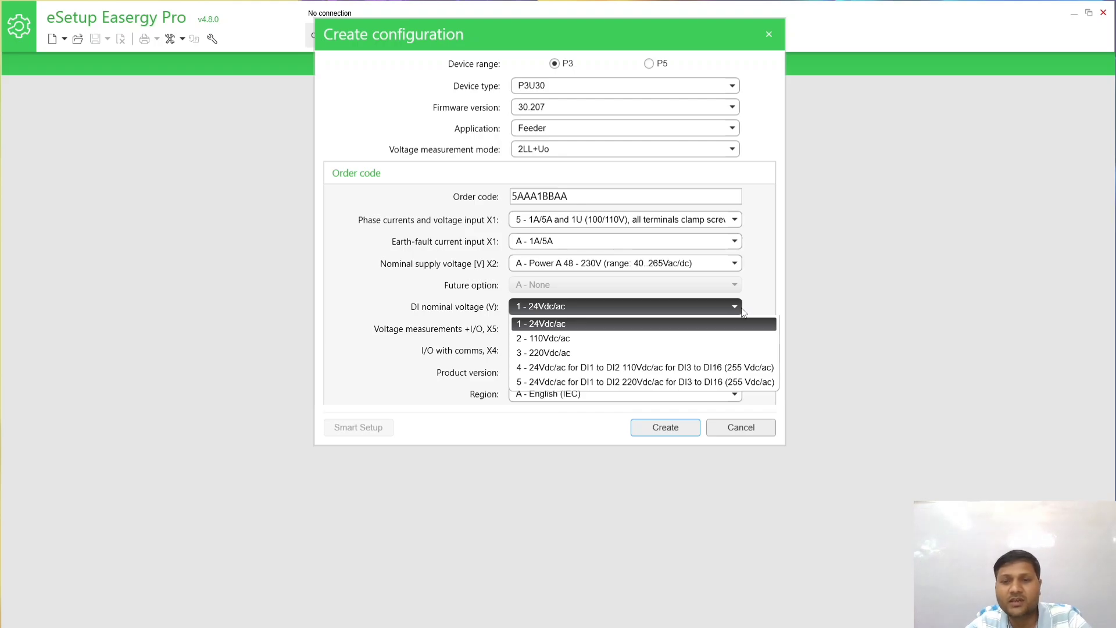
pyautogui.click(743, 311)
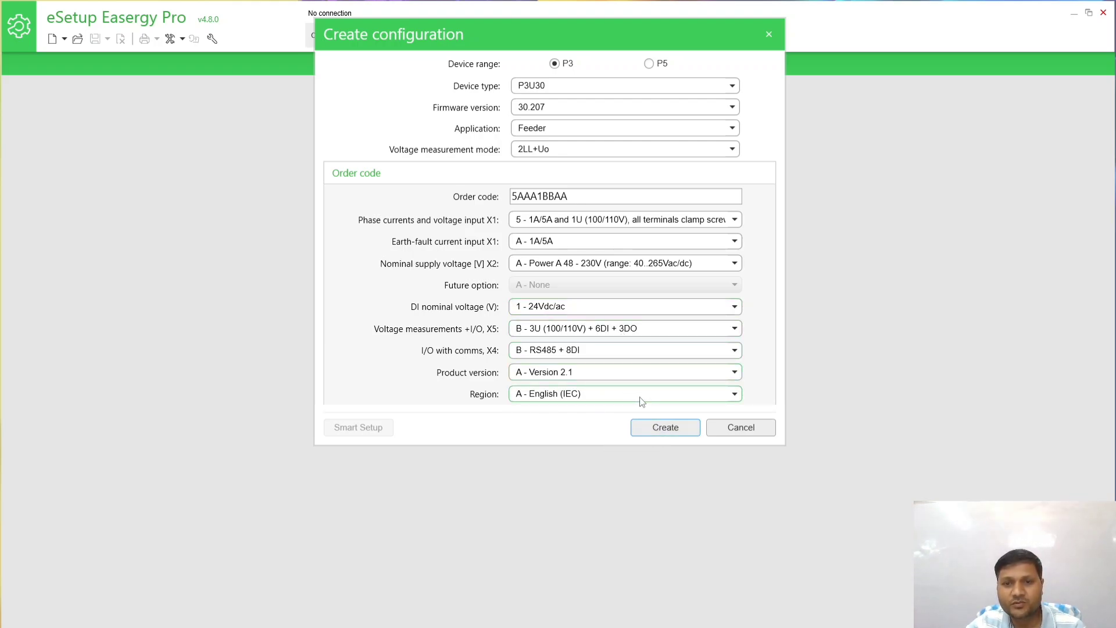
pyautogui.click(655, 433)
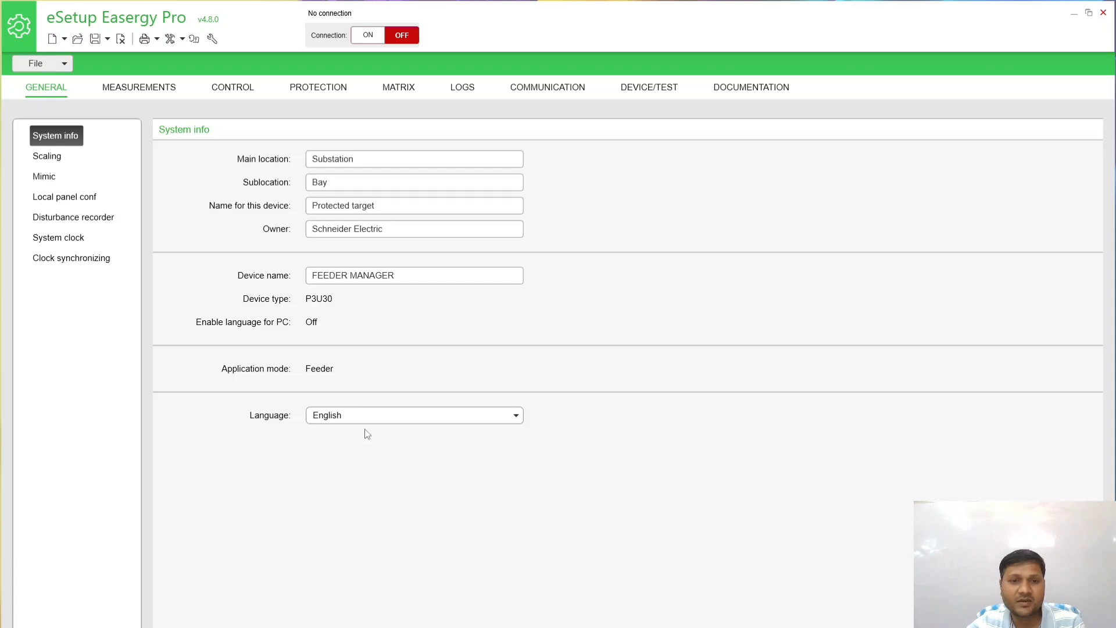
# Check the language options in the system info, and set the CT primary to 200 A in the scaling settings.
pyautogui.click(516, 417)
pyautogui.click(517, 419)
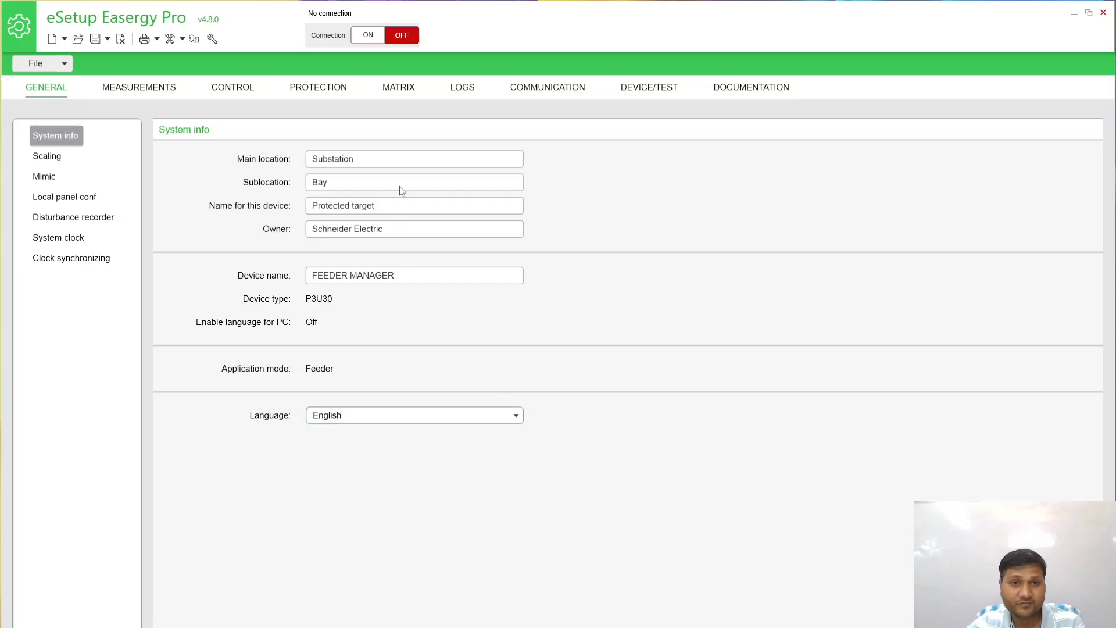
pyautogui.click(49, 156)
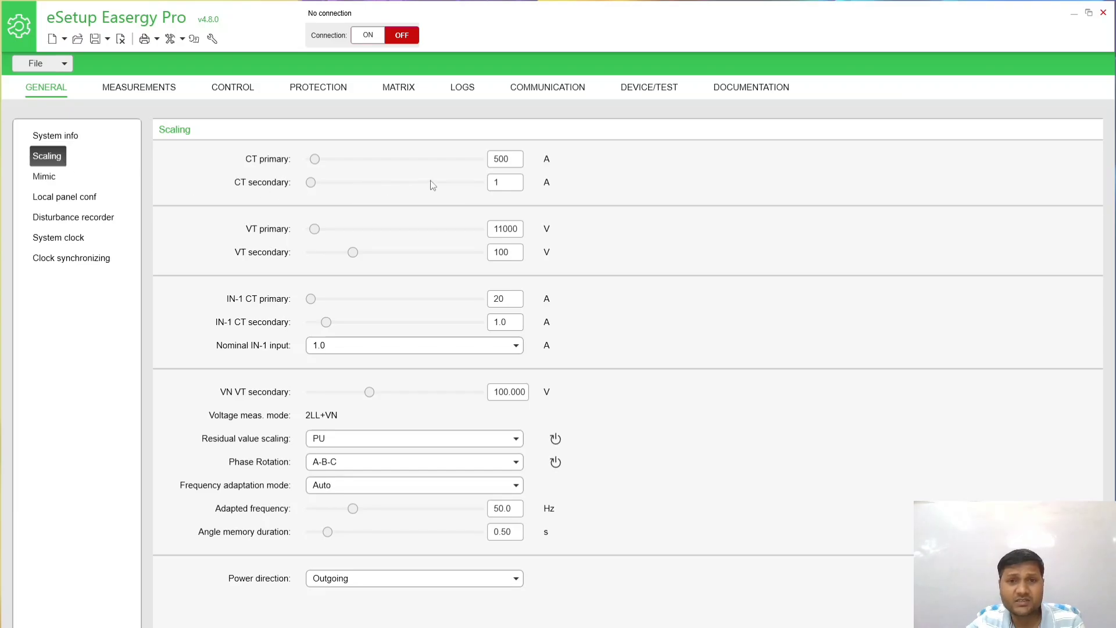
pyautogui.click(510, 159)
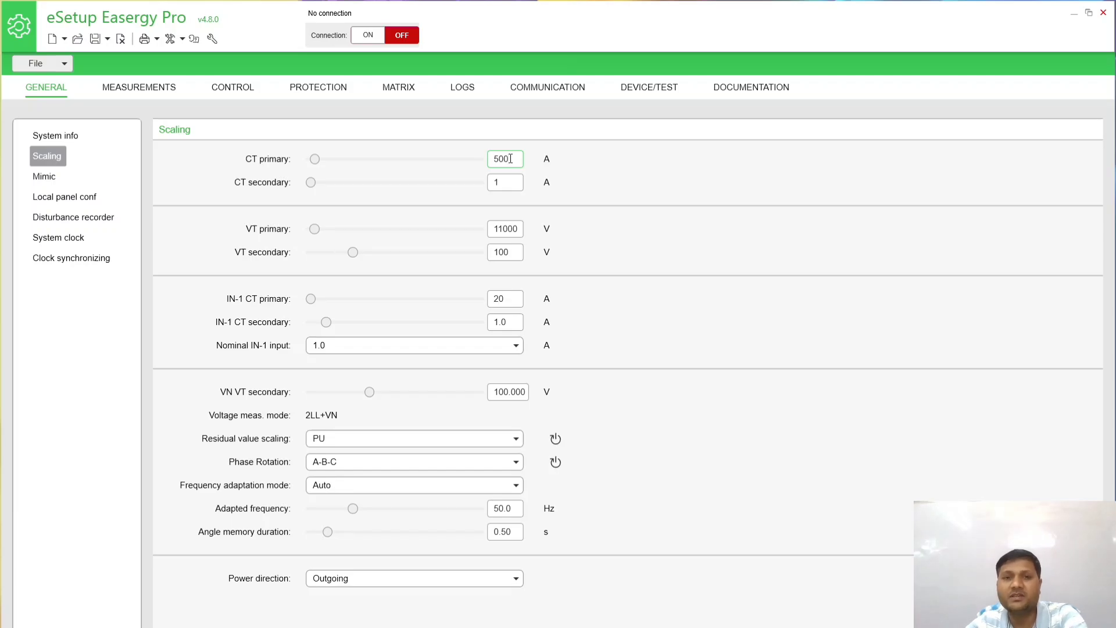
pyautogui.press('BackSpace')
pyautogui.press('BackSpace')
pyautogui.press('BackSpace')
pyautogui.write('200')
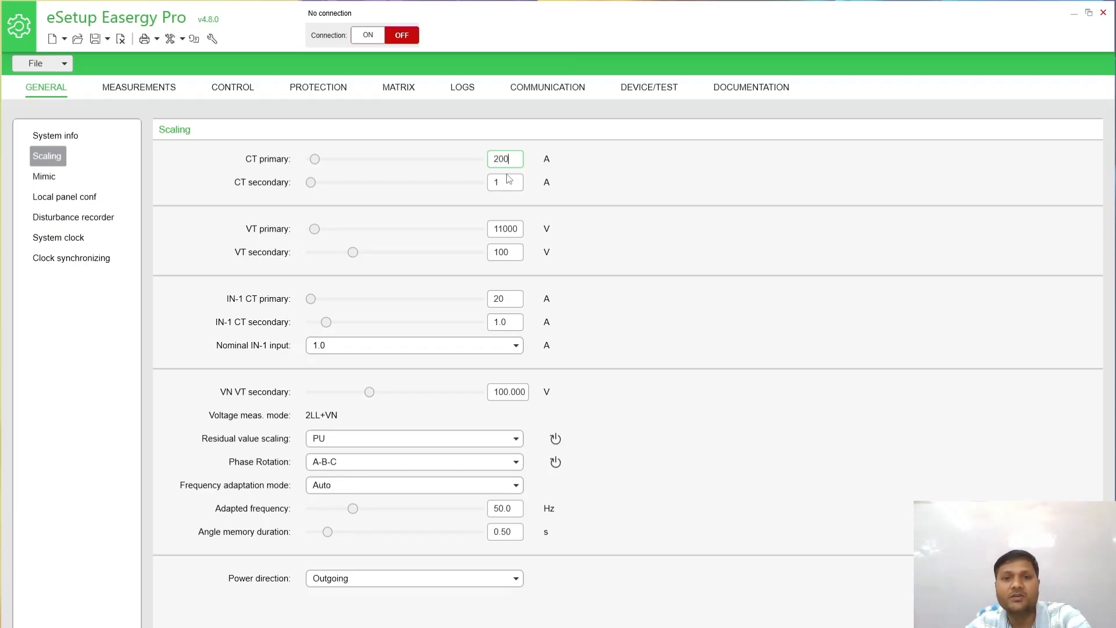
pyautogui.press('Return')
# Set the VT secondary to 110 V and the IN-1 CT primary to 200 A.
pyautogui.click(503, 184)
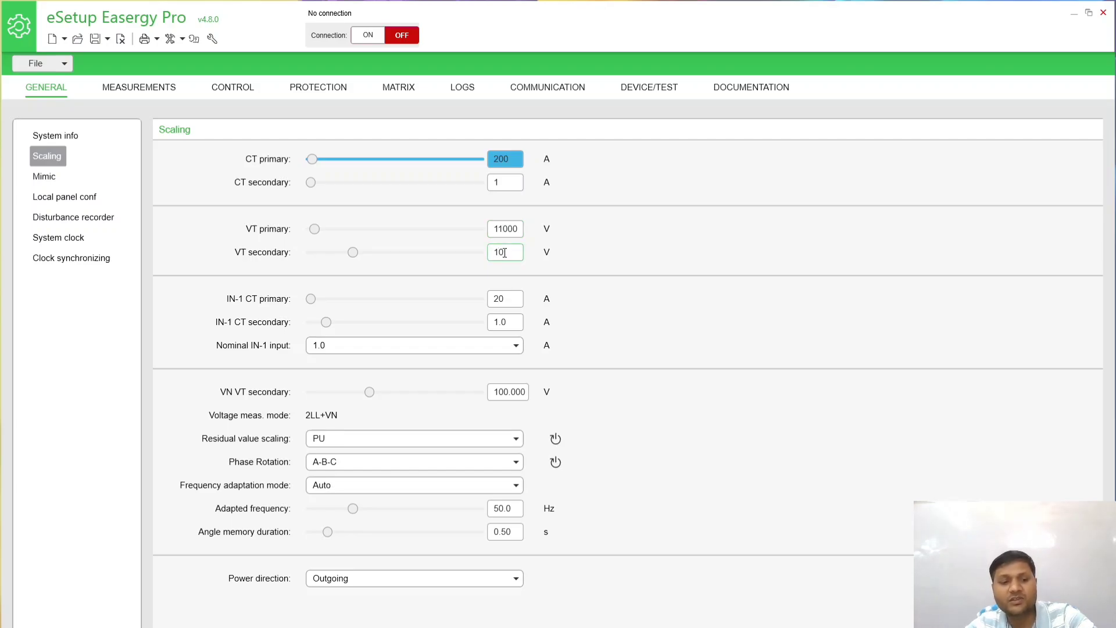
pyautogui.write('1')
pyautogui.press('Return')
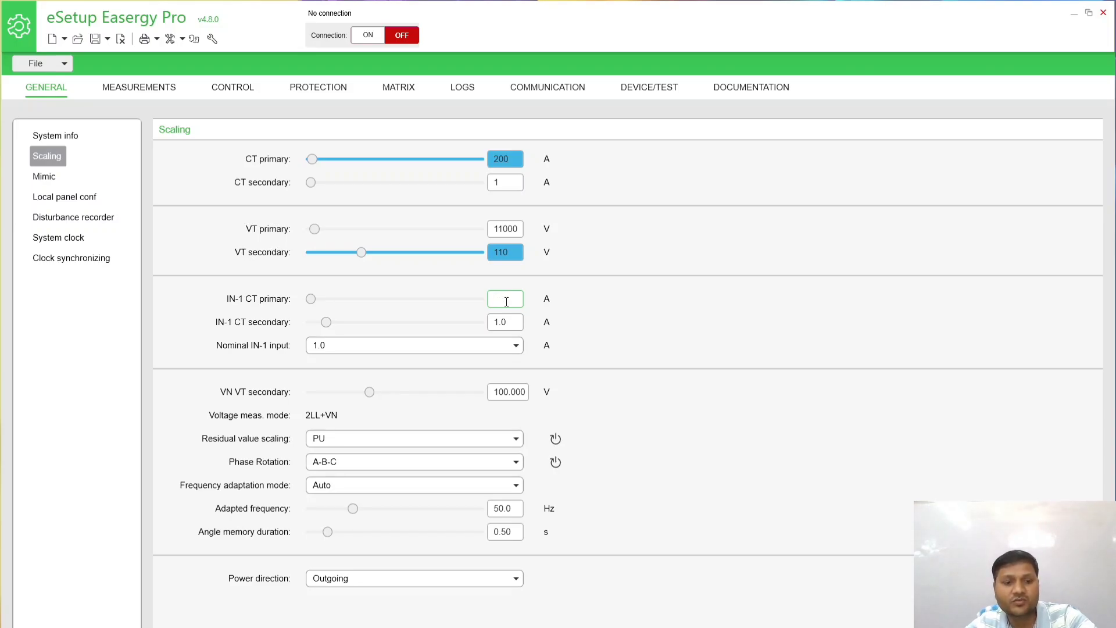
pyautogui.click(507, 323)
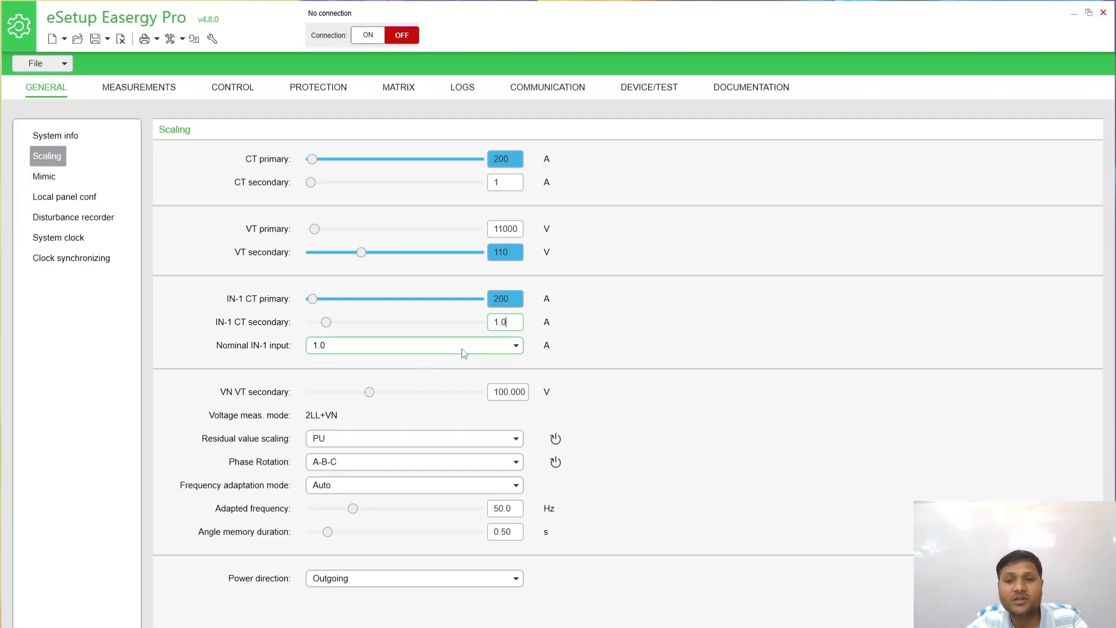
# Set the VN VT secondary to 110 V and check the residual value scaling and power direction options, keeping PU and Outgoing.
pyautogui.click(505, 393)
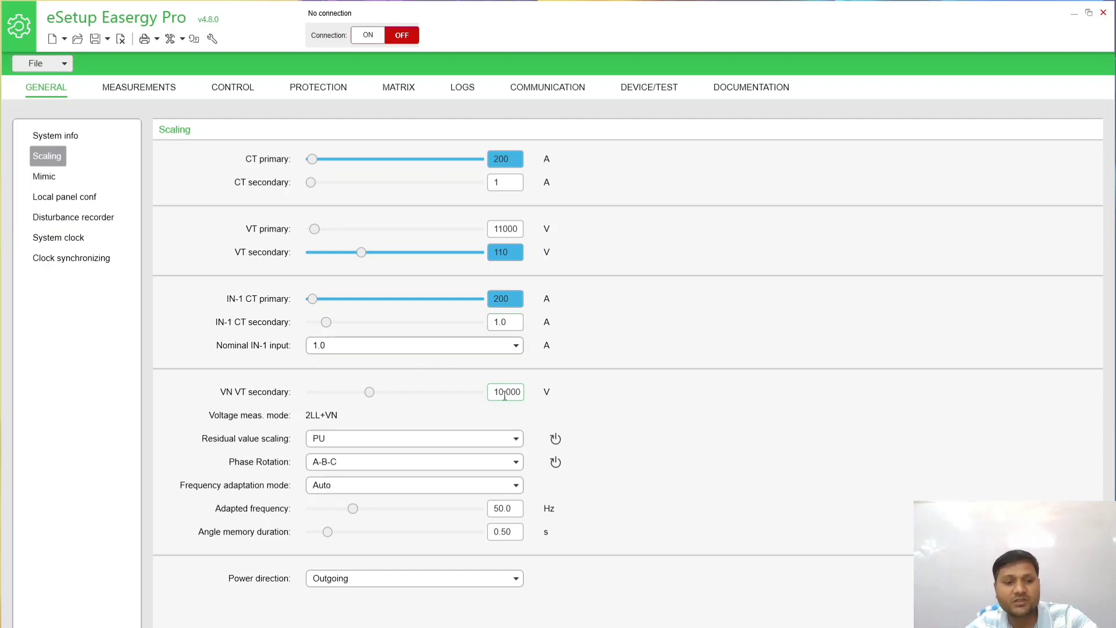
pyautogui.write('1')
pyautogui.click(501, 417)
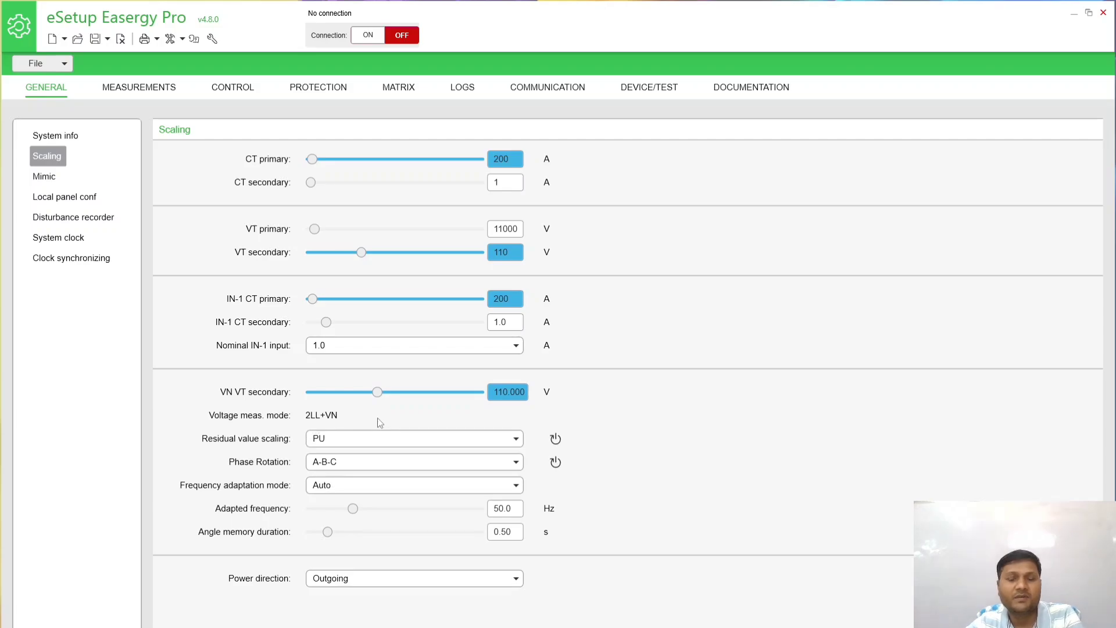
pyautogui.click(515, 440)
pyautogui.click(518, 441)
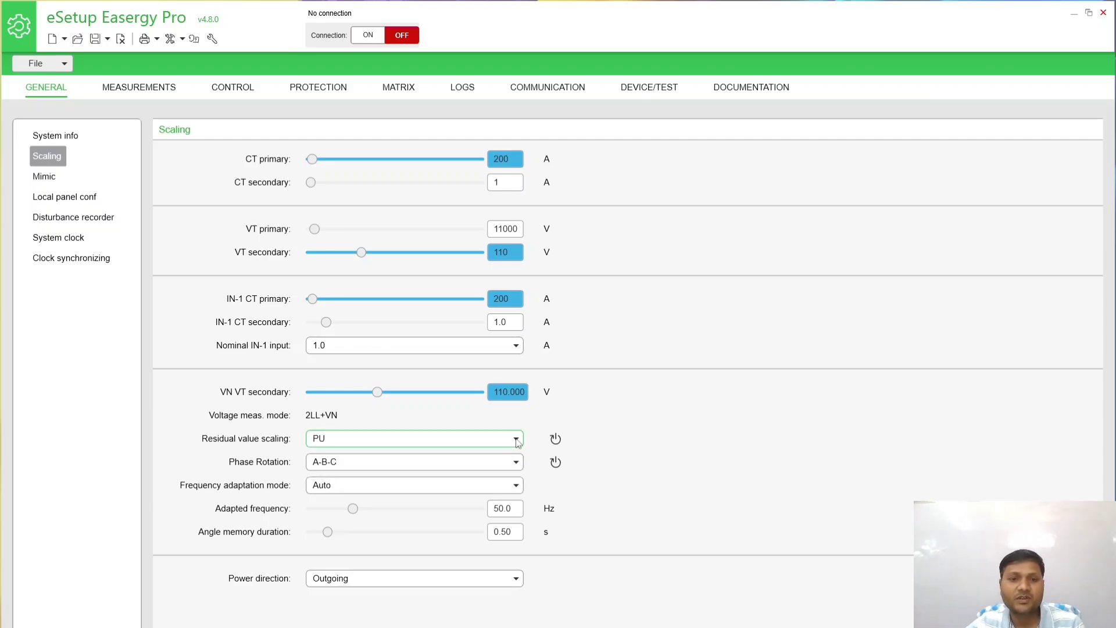
pyautogui.click(514, 578)
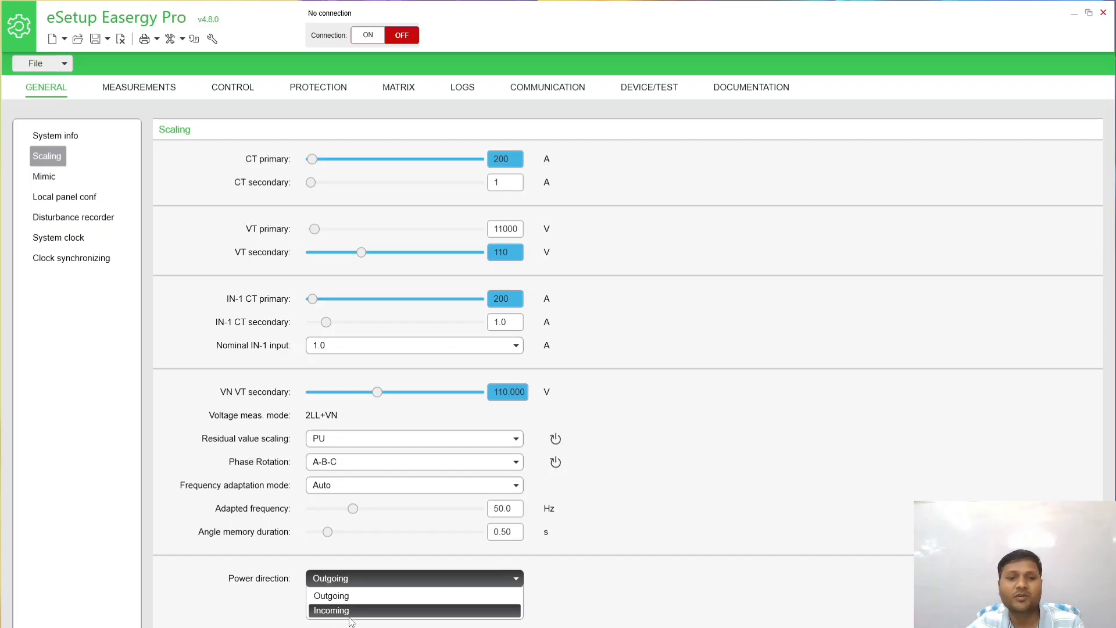
pyautogui.click(519, 581)
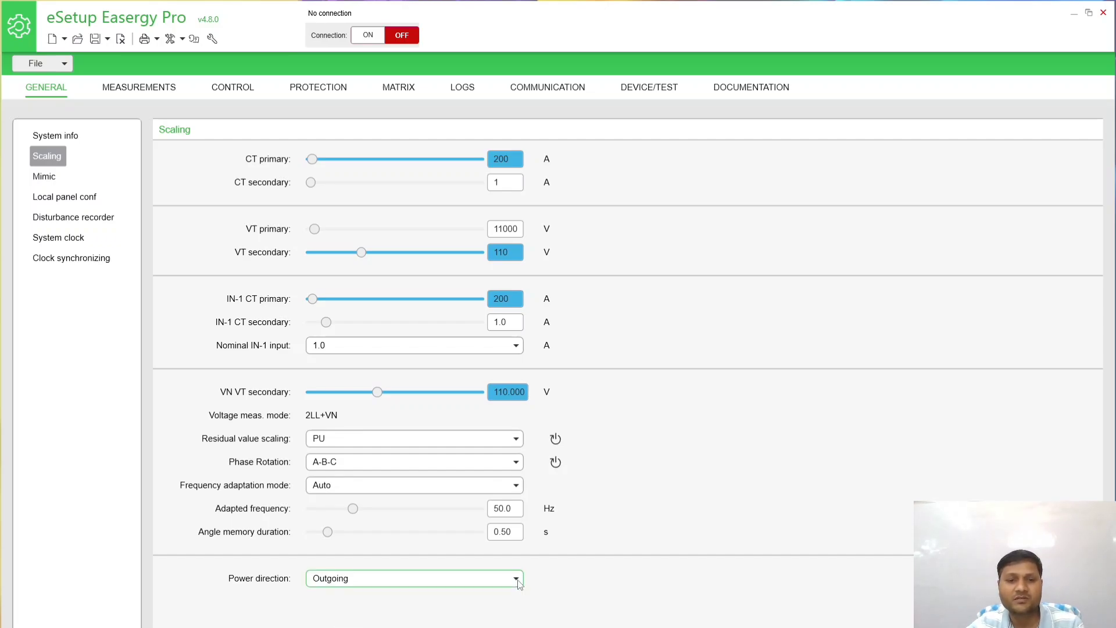
# Examine the mimic, local panel, disturbance recorder, system clock and clock synchronizing settings.
pyautogui.click(46, 177)
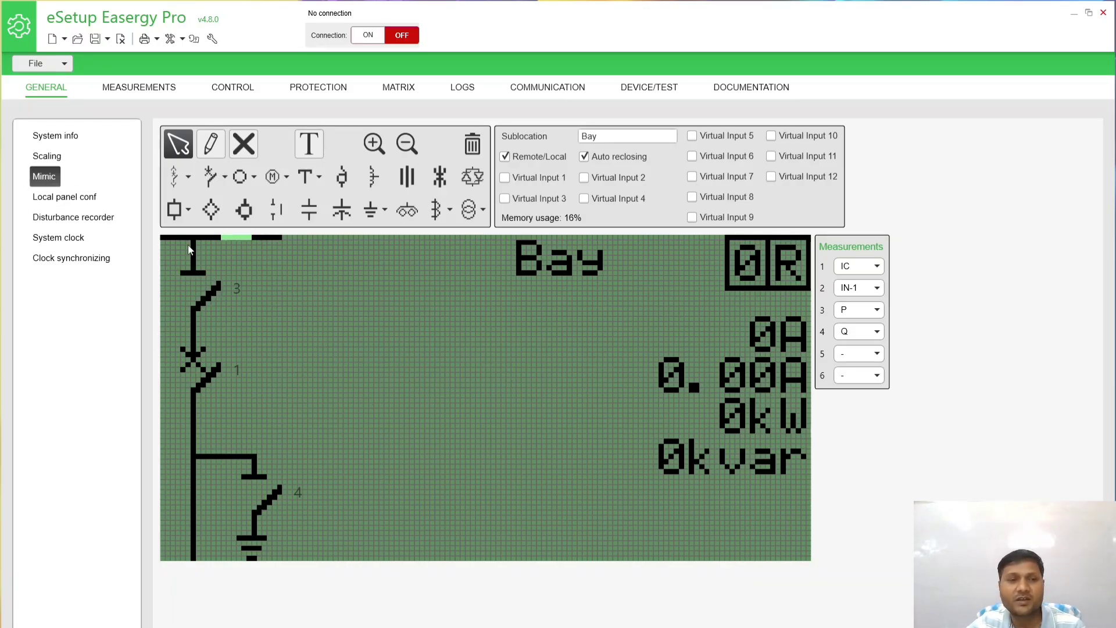
pyautogui.click(91, 199)
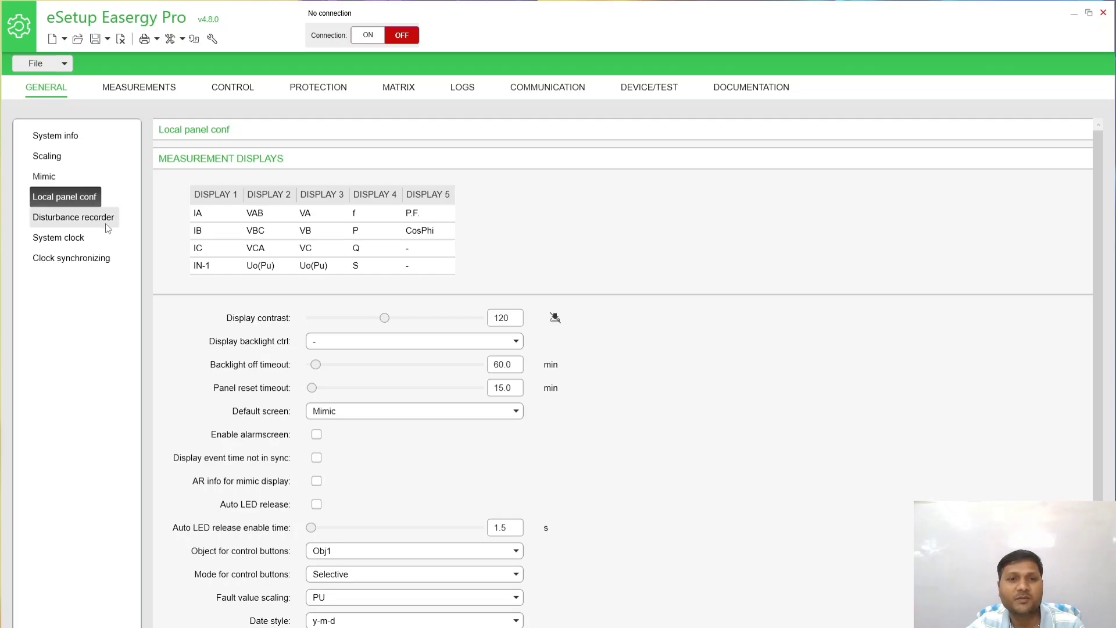
pyautogui.scroll(-1, 477, 377)
pyautogui.click(89, 217)
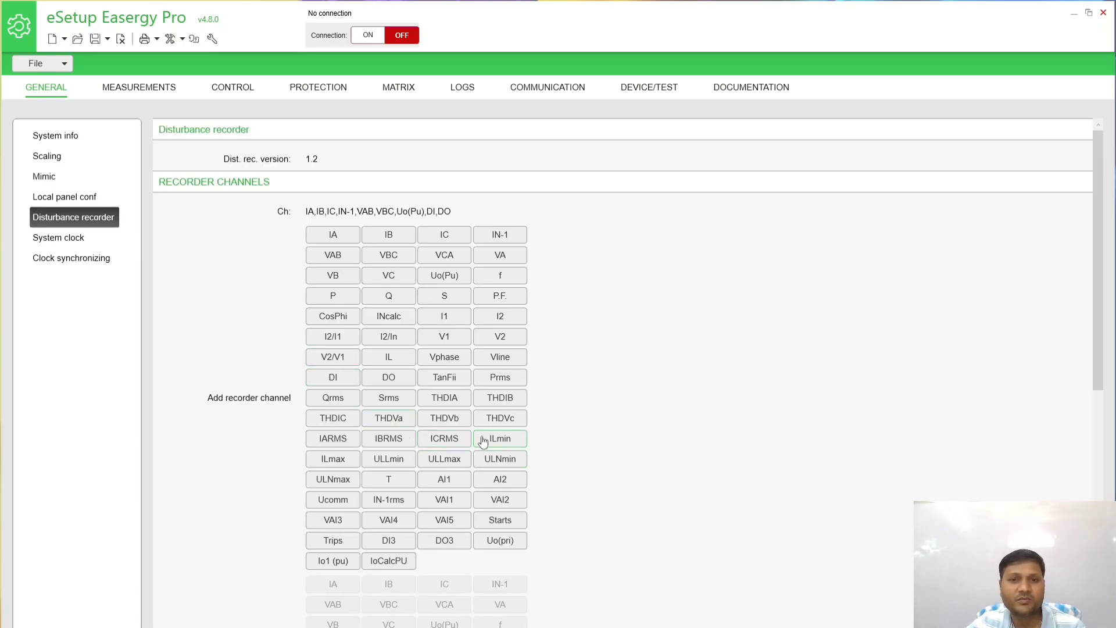
pyautogui.click(73, 238)
pyautogui.click(84, 263)
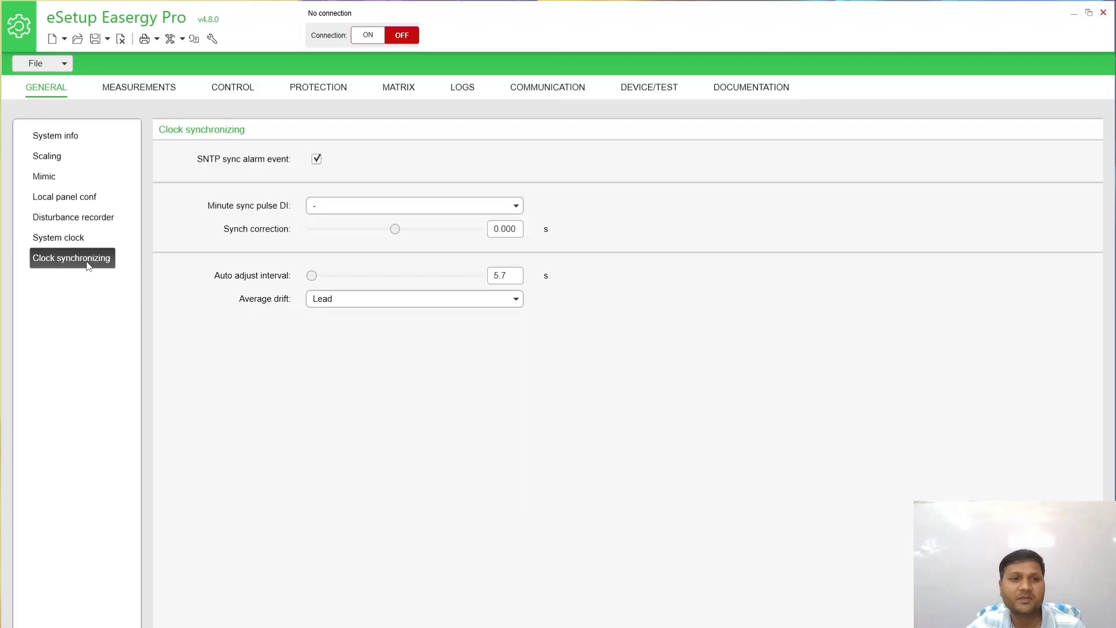
# Examine the energy measurement settings, including the energy dose counter and pulse sizes and durations.
pyautogui.click(138, 86)
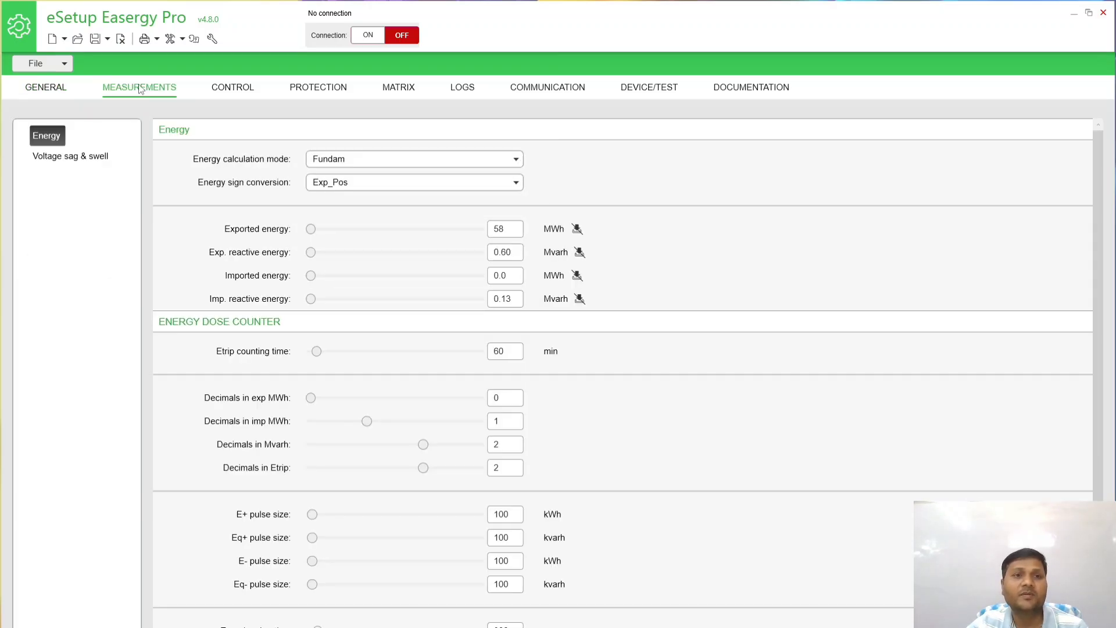
pyautogui.scroll(-1, 422, 337)
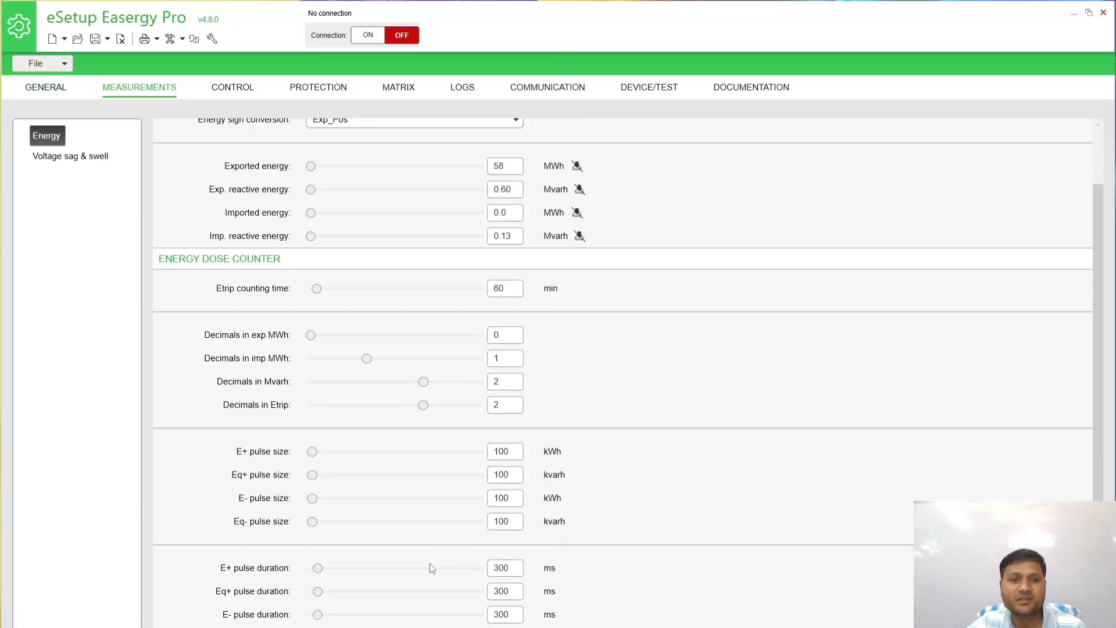
pyautogui.scroll(1, 499, 388)
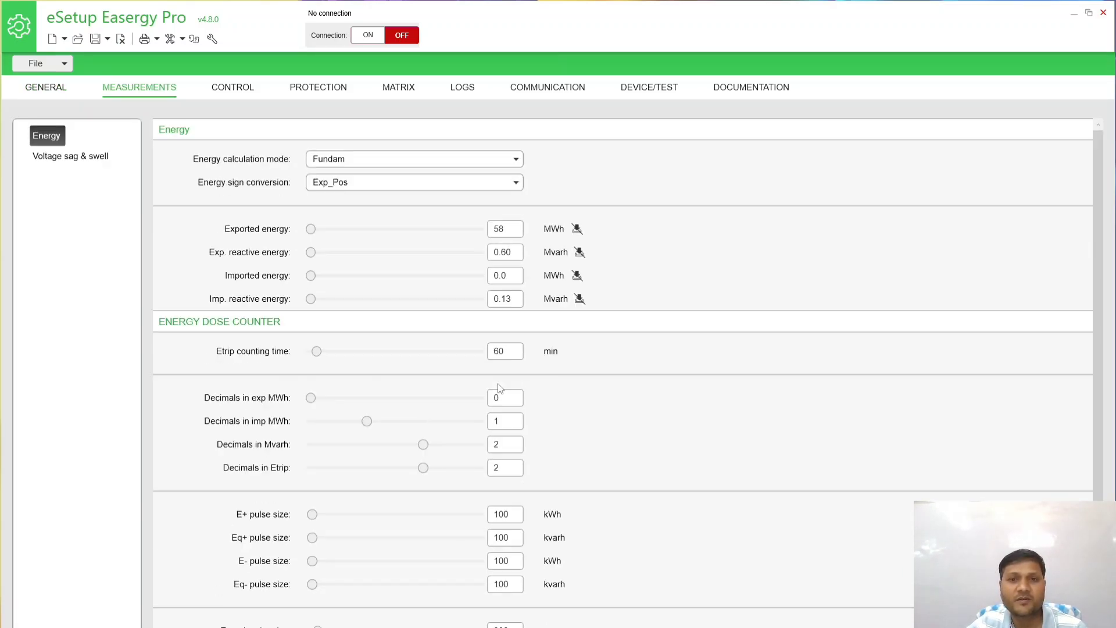
# In the names for digital inputs, change the description of DI1 to "CB ON STATUS".
pyautogui.click(238, 88)
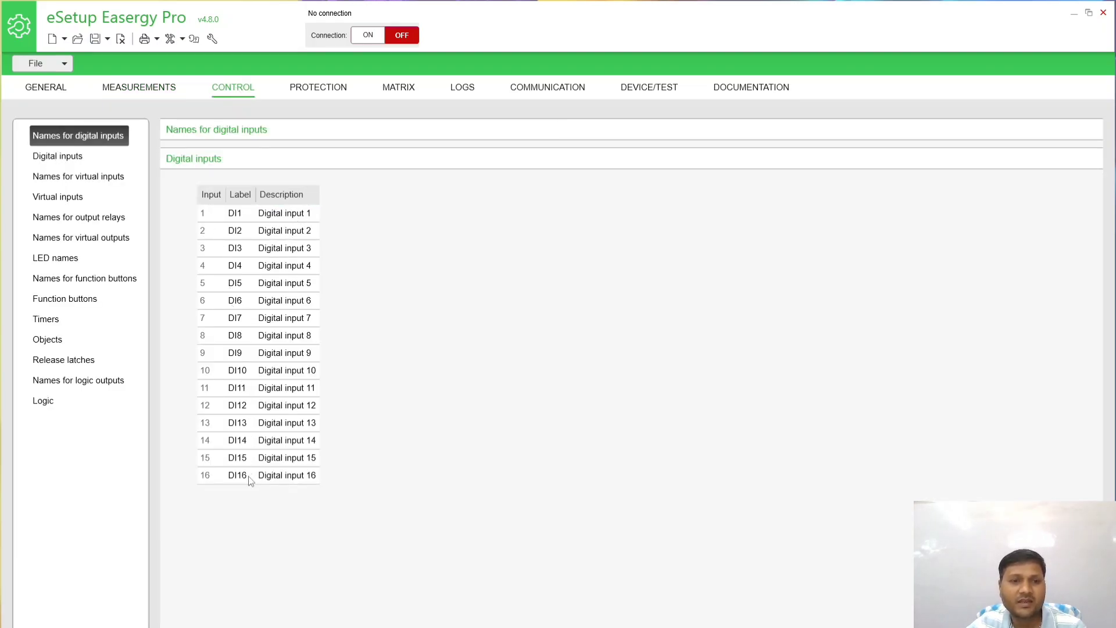
pyautogui.click(311, 213)
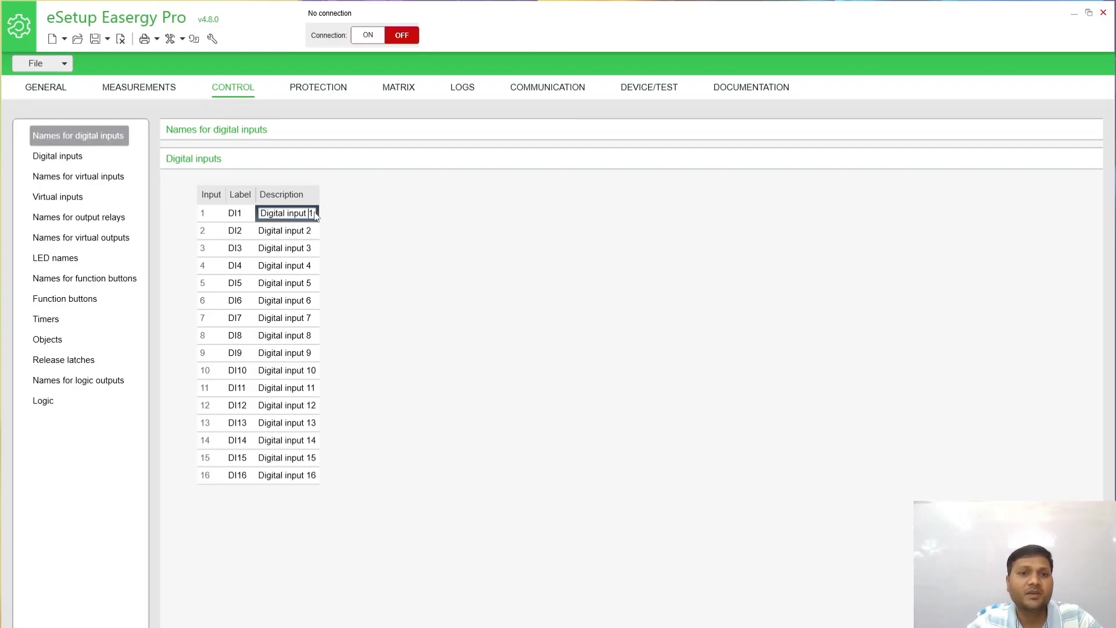
pyautogui.press('BackSpace')
pyautogui.press('BackSpace')
pyautogui.press('BackSpace')
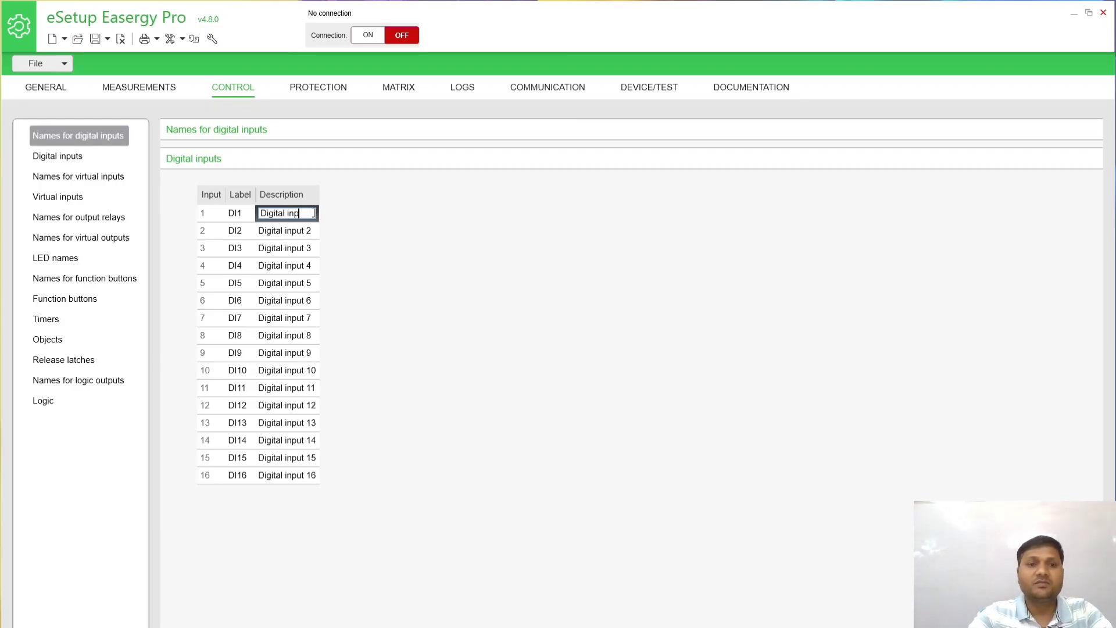
pyautogui.press('BackSpace')
pyautogui.press('BackSpace')
pyautogui.press('BackSpace')
pyautogui.press('BackSpace')
pyautogui.press('BackSpace')
pyautogui.press('BackSpace')
pyautogui.press('BackSpace')
pyautogui.press('BackSpace')
pyautogui.press('BackSpace')
pyautogui.press('BackSpace')
pyautogui.write('CB')
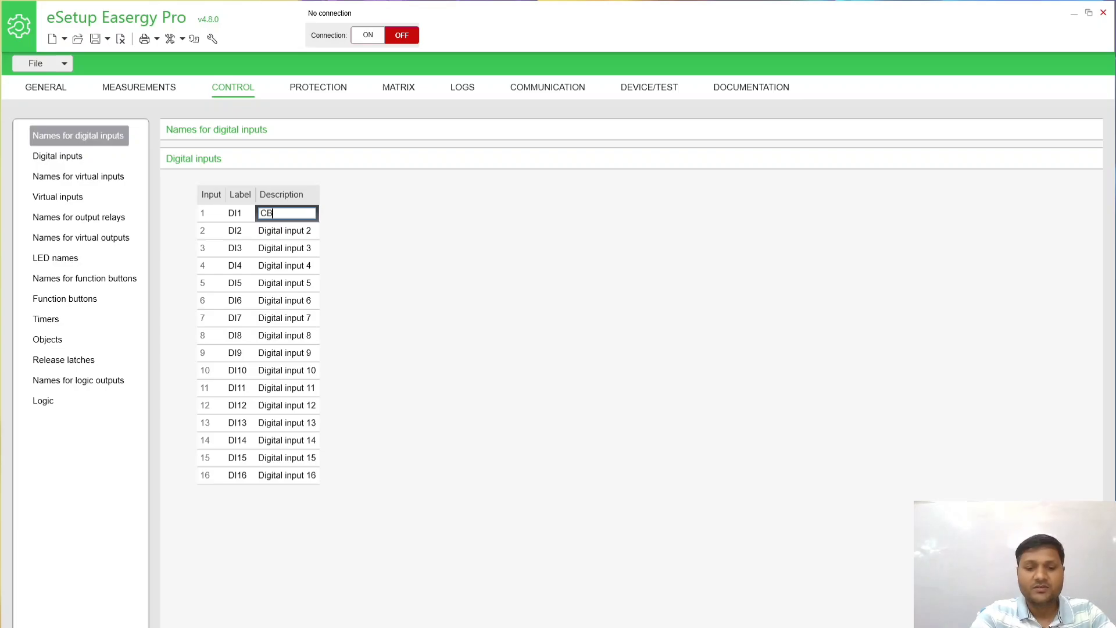
pyautogui.write(' ON STATUS')
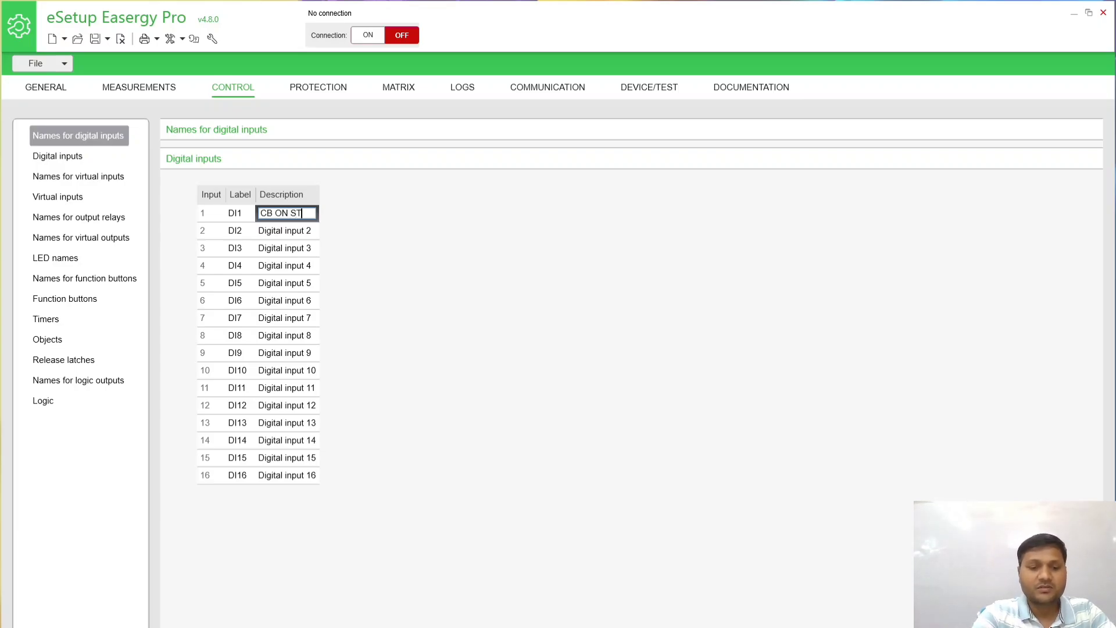
pyautogui.click(304, 264)
# Change the description of digital input DI2 to "CB OFF STATUS".
pyautogui.doubleClick(310, 233)
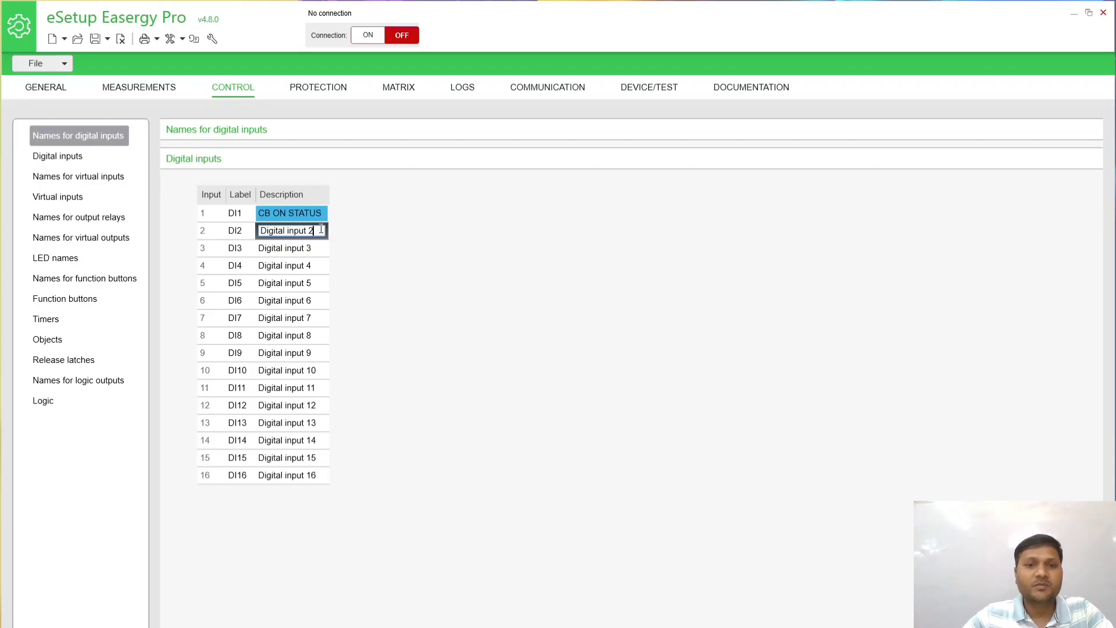
pyautogui.press('BackSpace')
pyautogui.press('BackSpace')
pyautogui.press('BackSpace')
pyautogui.press('BackSpace')
pyautogui.press('BackSpace')
pyautogui.press('BackSpace')
pyautogui.press('BackSpace')
pyautogui.press('BackSpace')
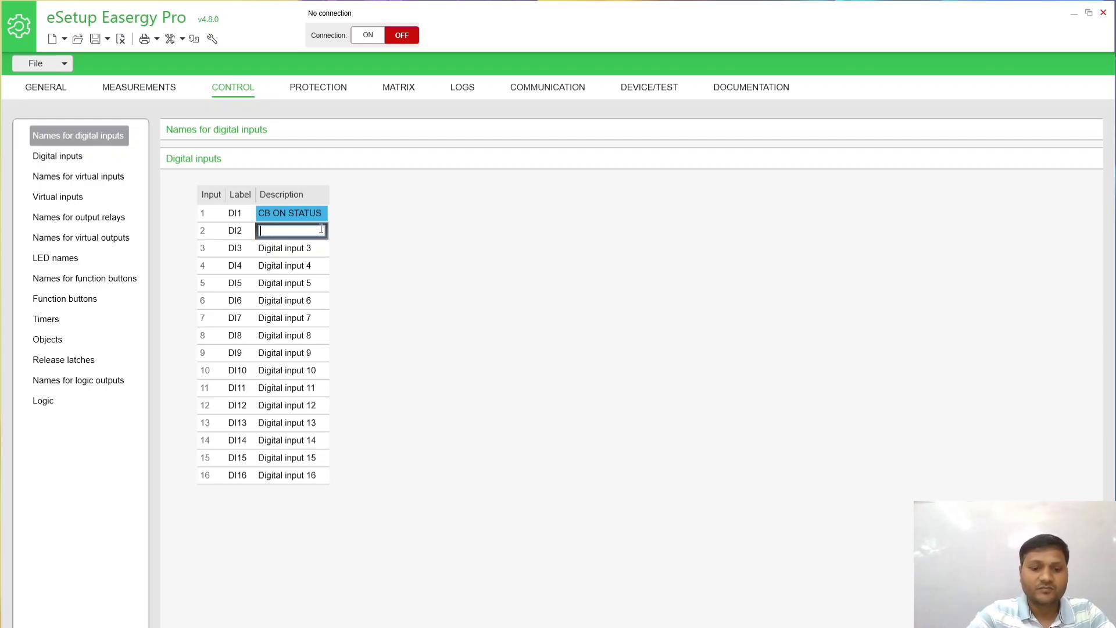
pyautogui.write('CB O')
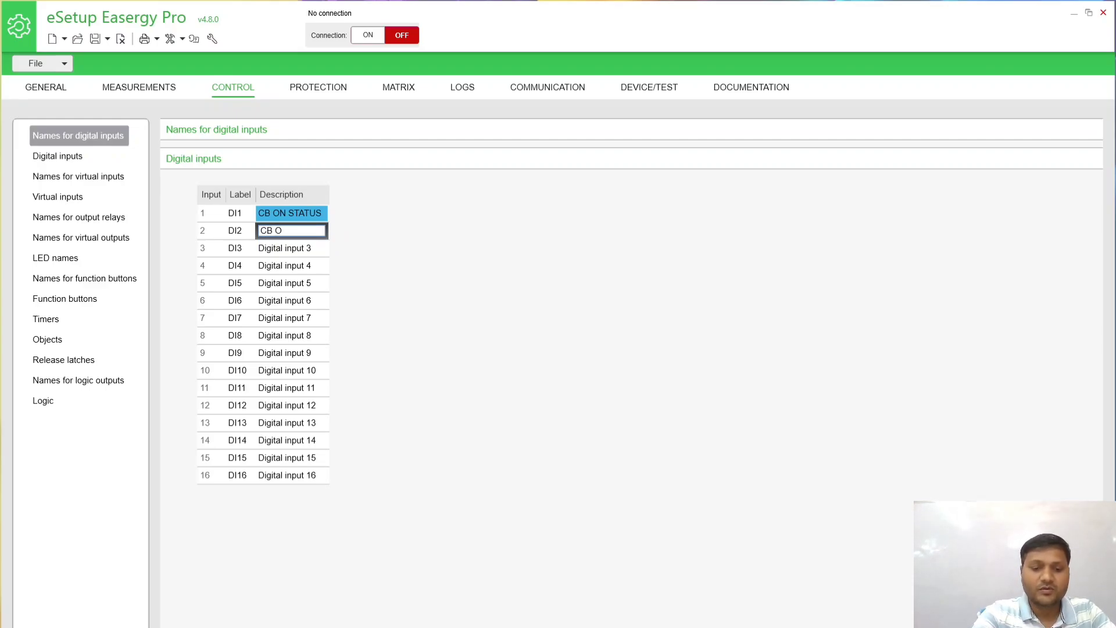
pyautogui.write('FF STATUS')
# Change the description of digital input DI3 to "CB SPRING CHARGED".
pyautogui.doubleClick(321, 248)
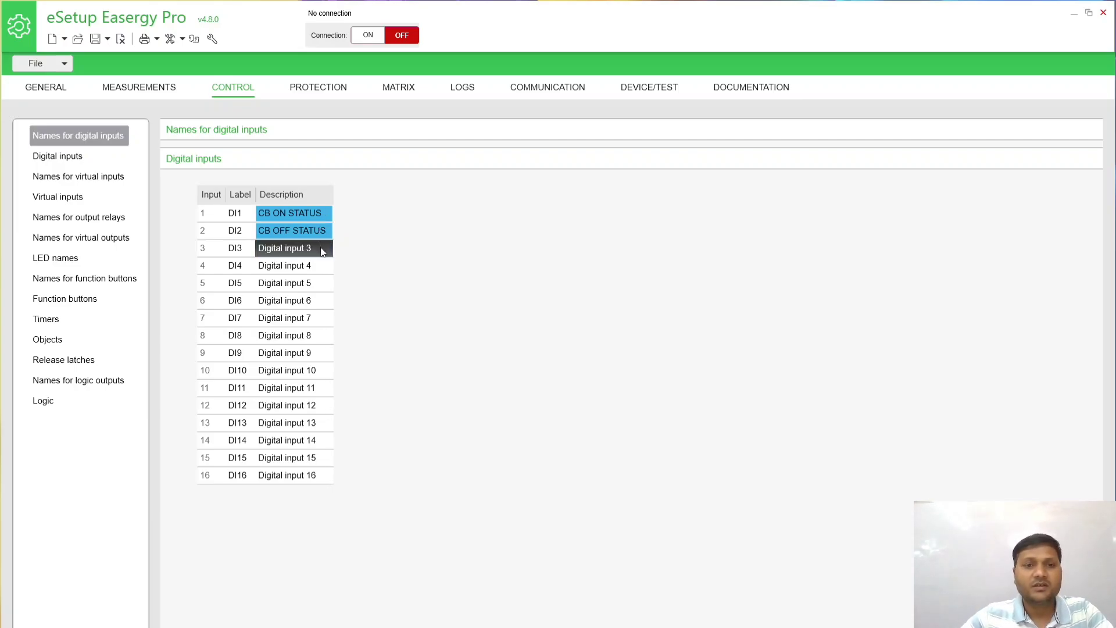
pyautogui.press('BackSpace')
pyautogui.write('CB')
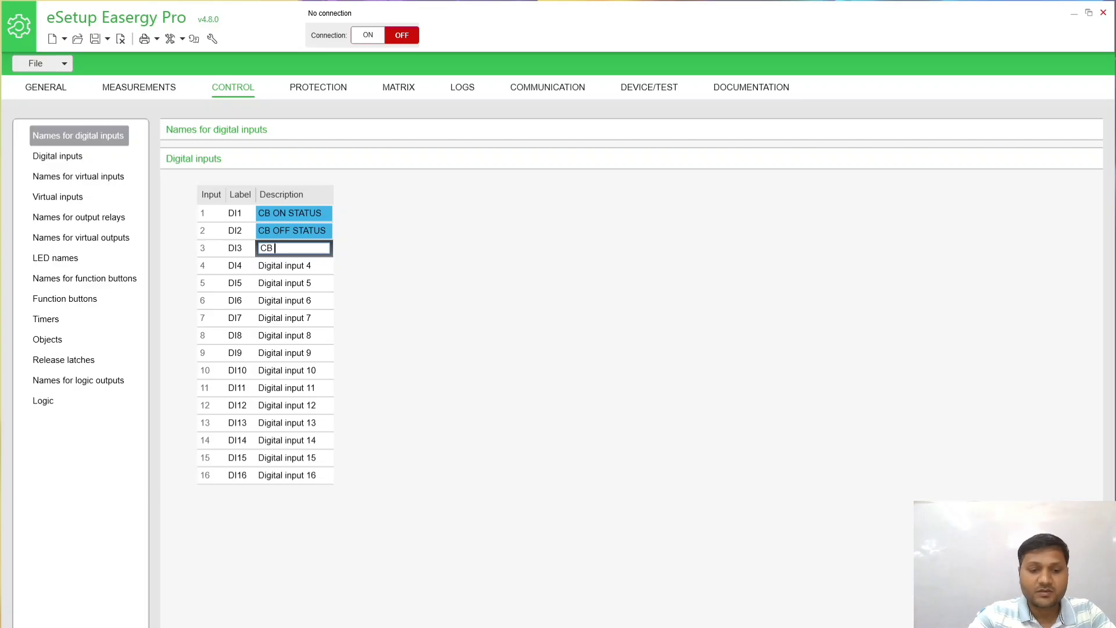
pyautogui.write(' SPRIN')
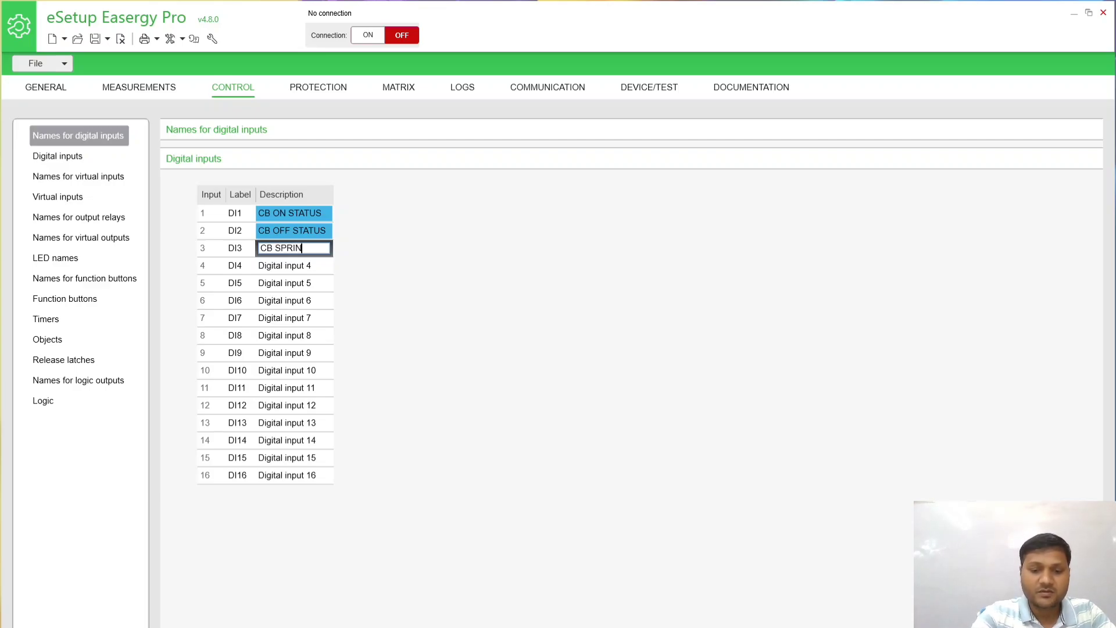
pyautogui.write('G CHARGE')
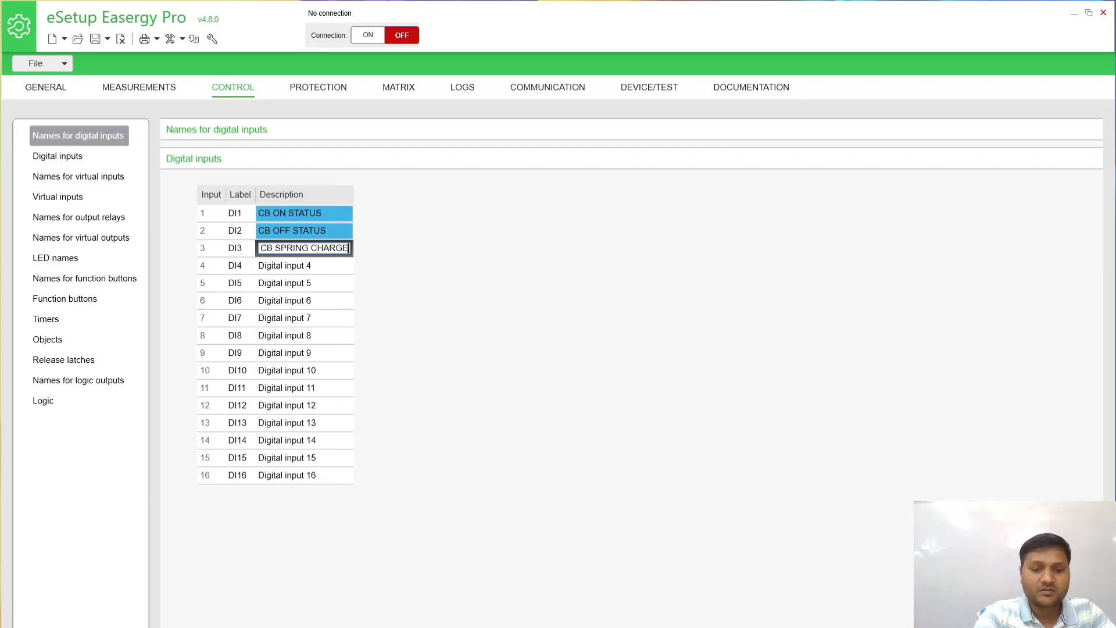
pyautogui.write('D')
# Change the description of digital input DI4 to "CB TEST POS".
pyautogui.click(320, 267)
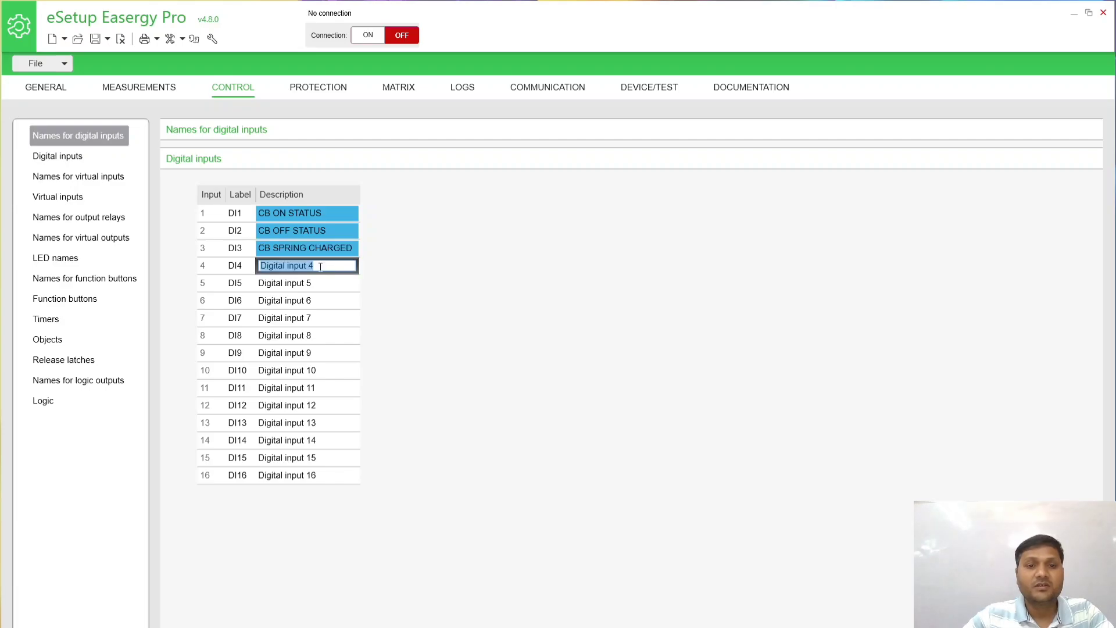
pyautogui.press('BackSpace')
pyautogui.write('CB TEST')
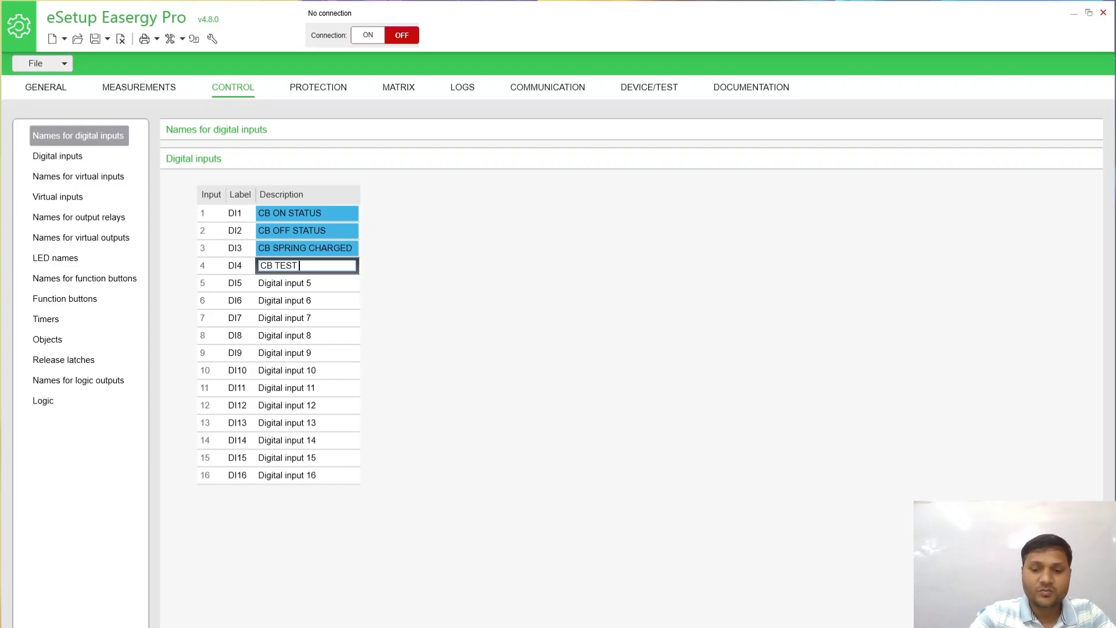
pyautogui.write(' POS')
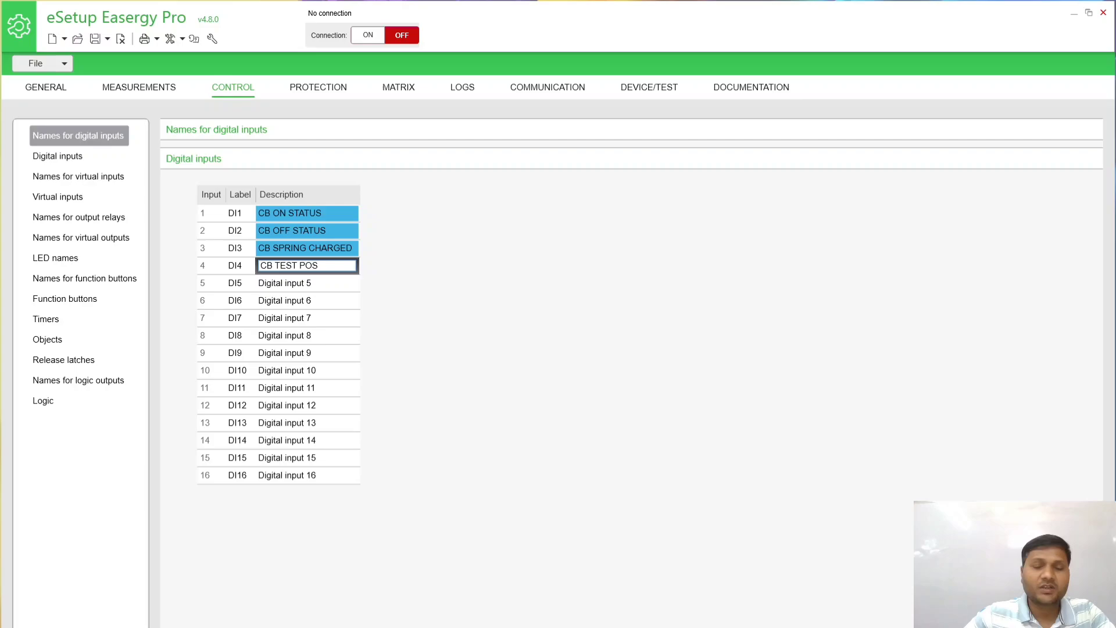
# Change the description of digital input DI5 to "CB SERVICE POS".
pyautogui.click(324, 284)
pyautogui.click(323, 282)
pyautogui.press('BackSpace')
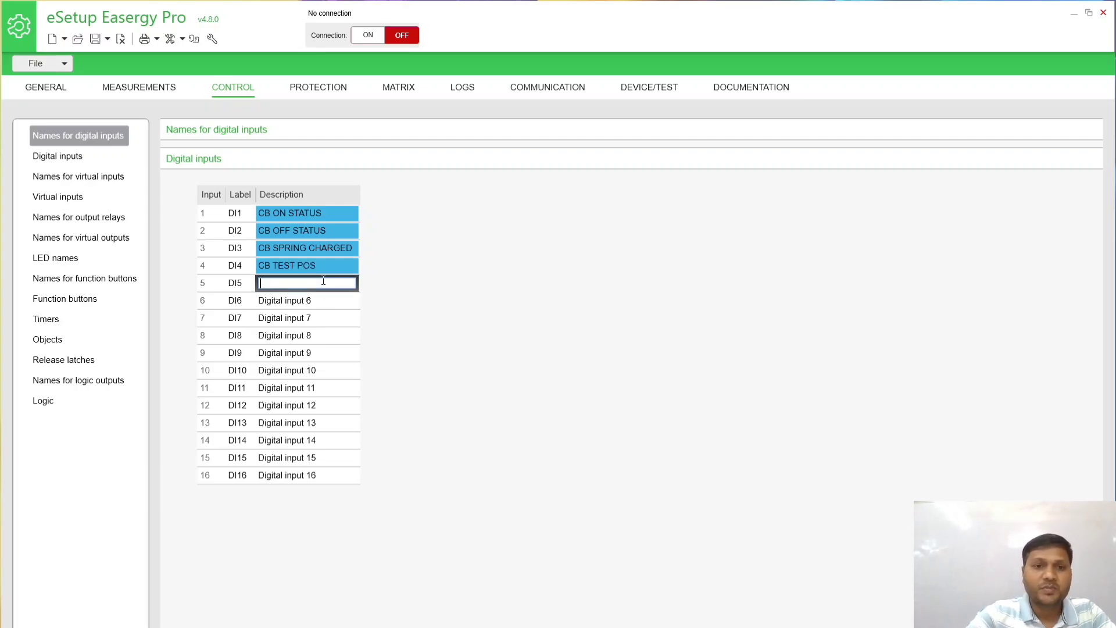
pyautogui.write('CB SE')
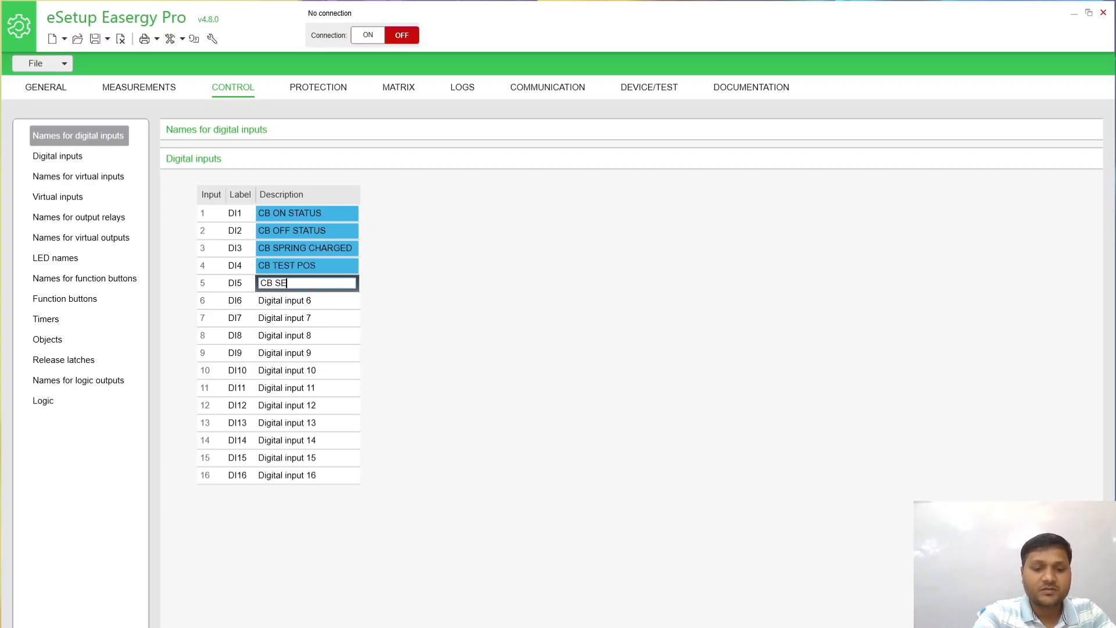
pyautogui.write('RVIC')
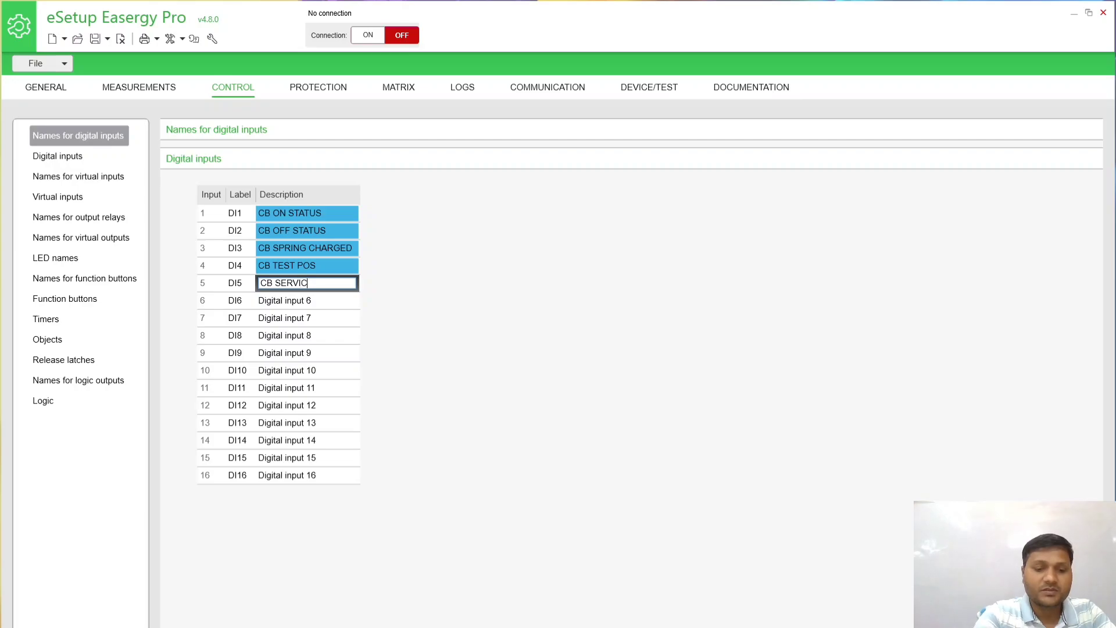
pyautogui.write('E POS')
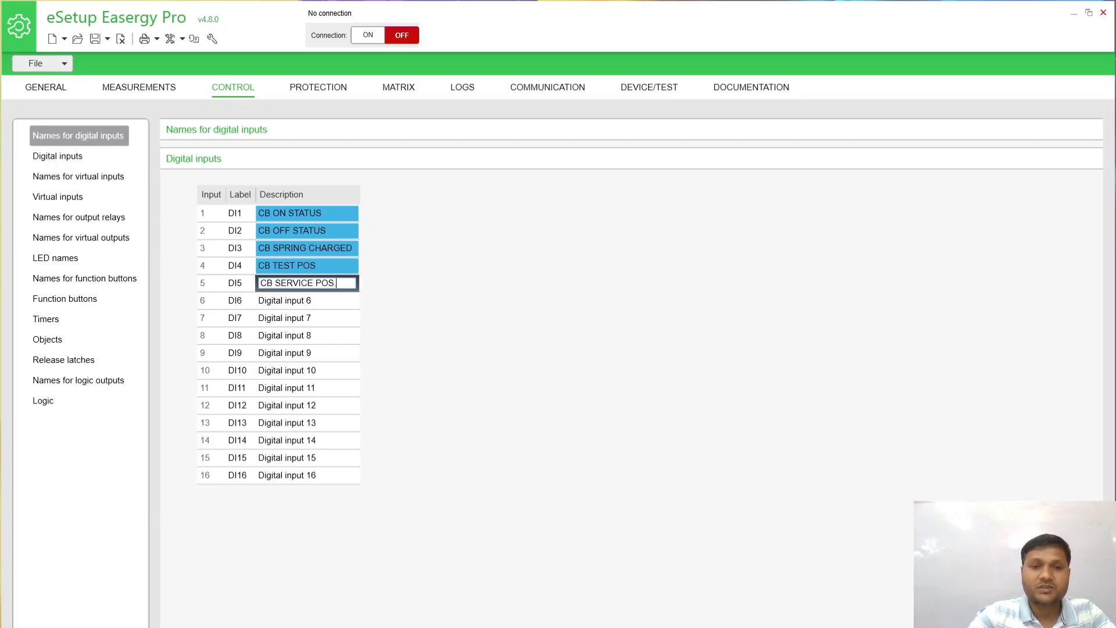
# Change the description of digital input DI6 to "SEL SW LOCAL POS.".
pyautogui.click(321, 298)
pyautogui.click(321, 298)
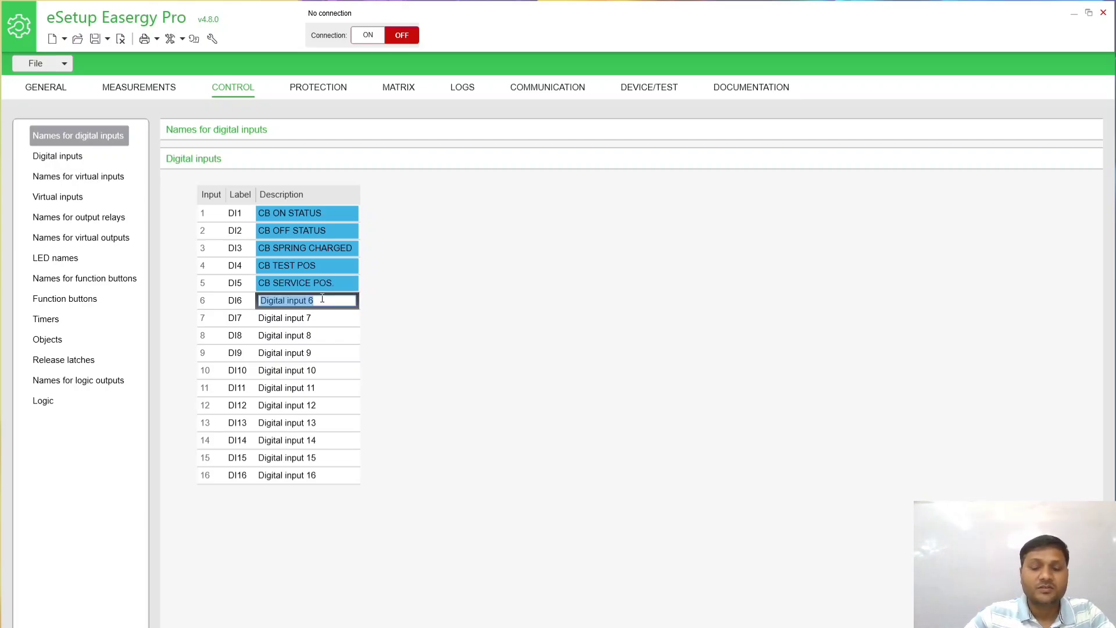
pyautogui.press('BackSpace')
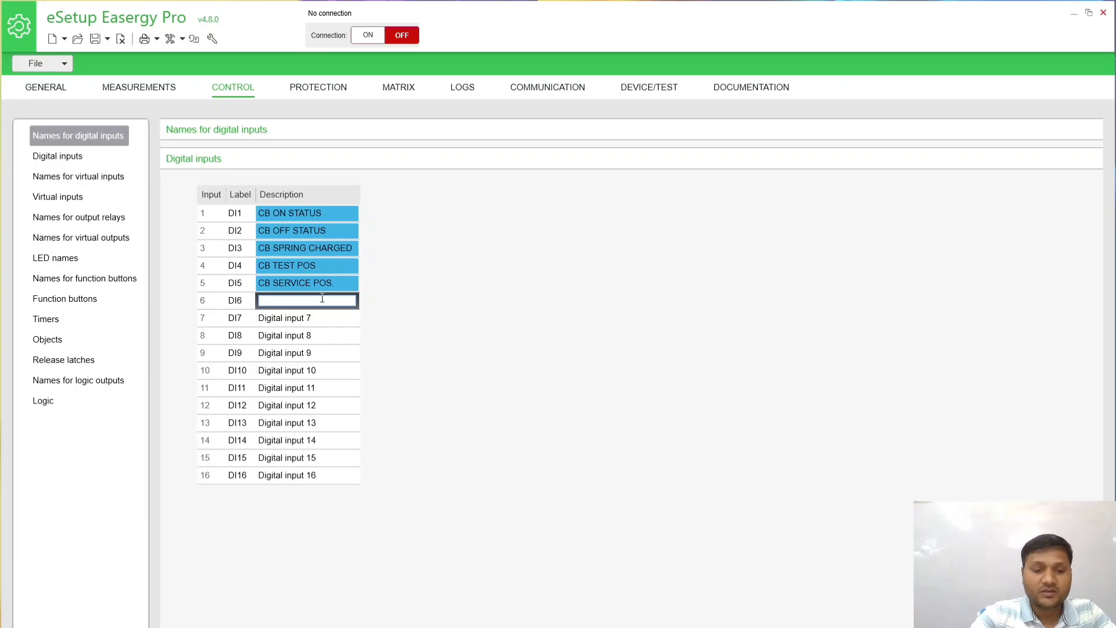
pyautogui.write('SEL SW L')
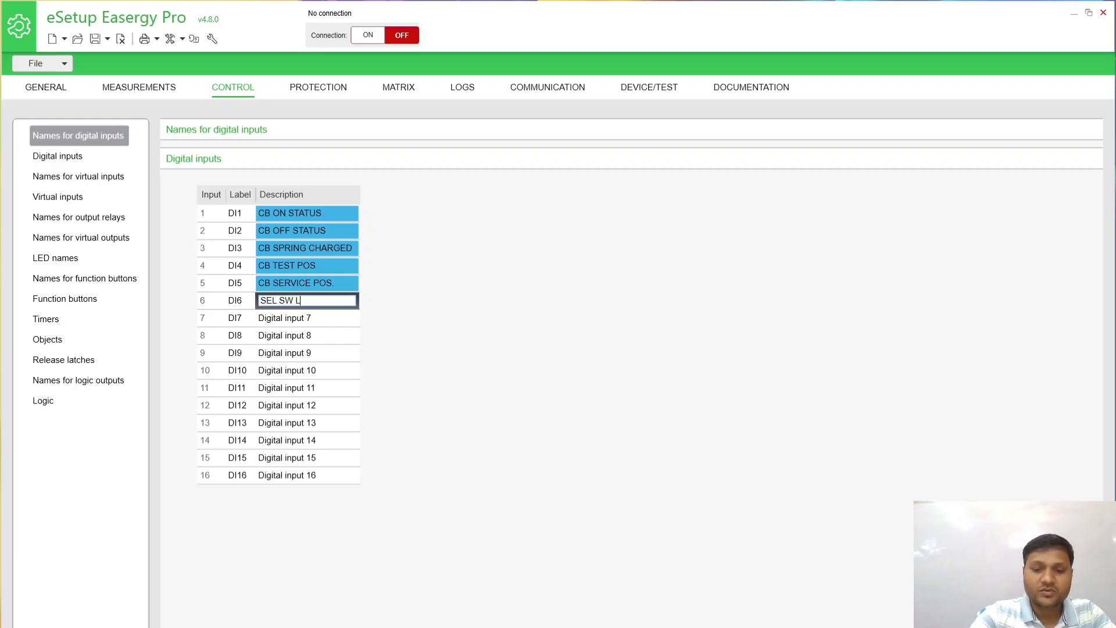
pyautogui.write('OCAL POS.')
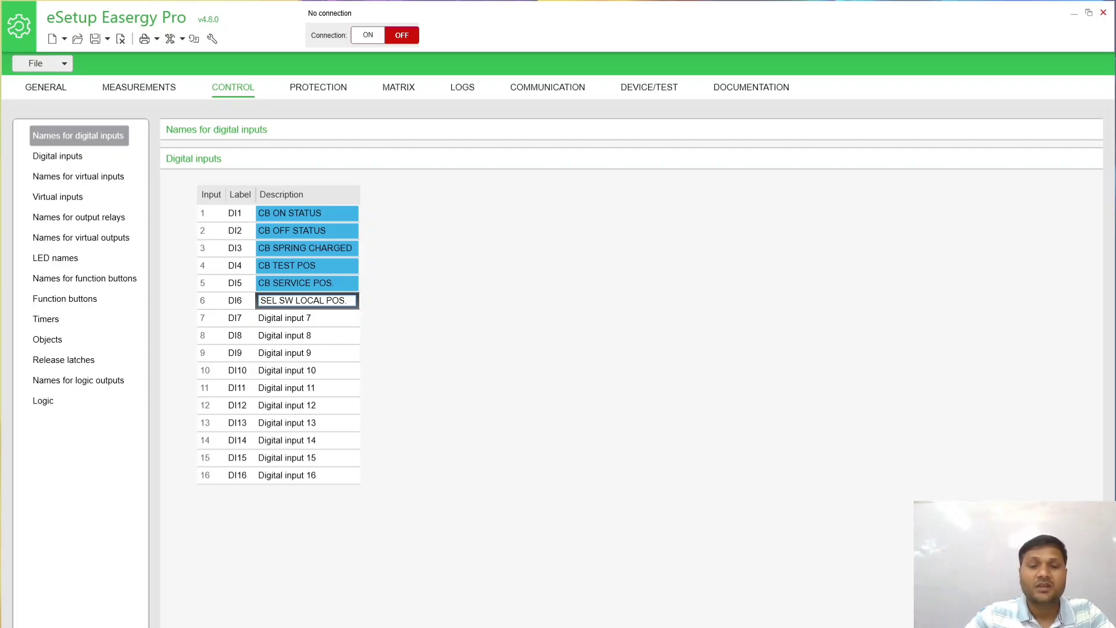
# Change the description of digital input DI7 to "SEL SW REMOTE POS.".
pyautogui.click(313, 317)
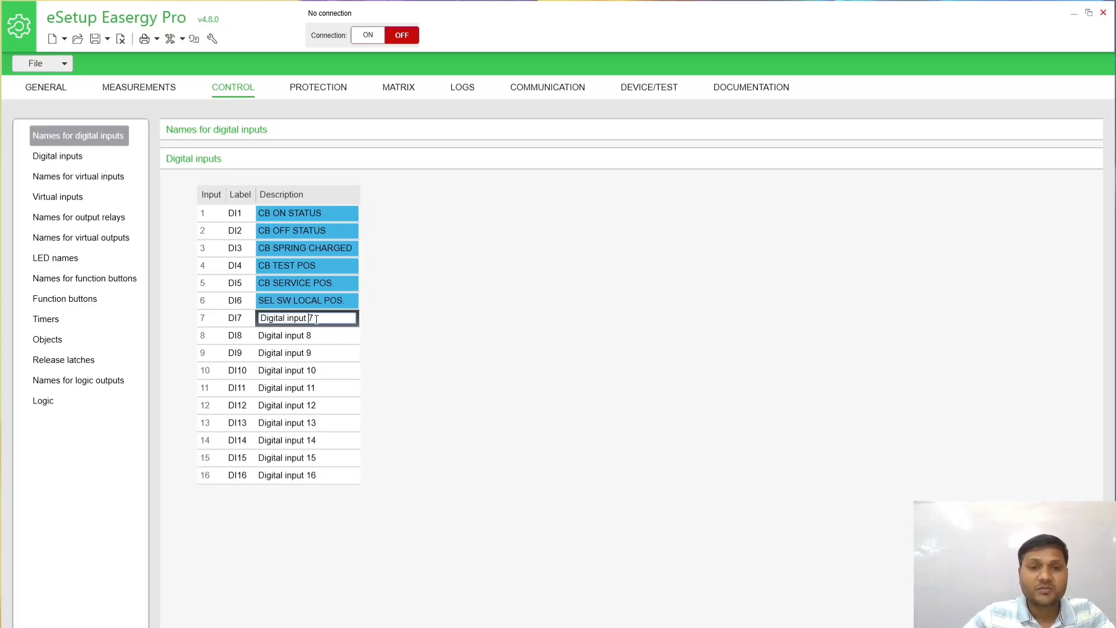
pyautogui.press('BackSpace')
pyautogui.press('BackSpace')
pyautogui.press('BackSpace')
pyautogui.press('BackSpace')
pyautogui.press('BackSpace')
pyautogui.press('BackSpace')
pyautogui.press('BackSpace')
pyautogui.press('BackSpace')
pyautogui.press('BackSpace')
pyautogui.press('BackSpace')
pyautogui.press('BackSpace')
pyautogui.press('BackSpace')
pyautogui.press('BackSpace')
pyautogui.press('BackSpace')
pyautogui.press('BackSpace')
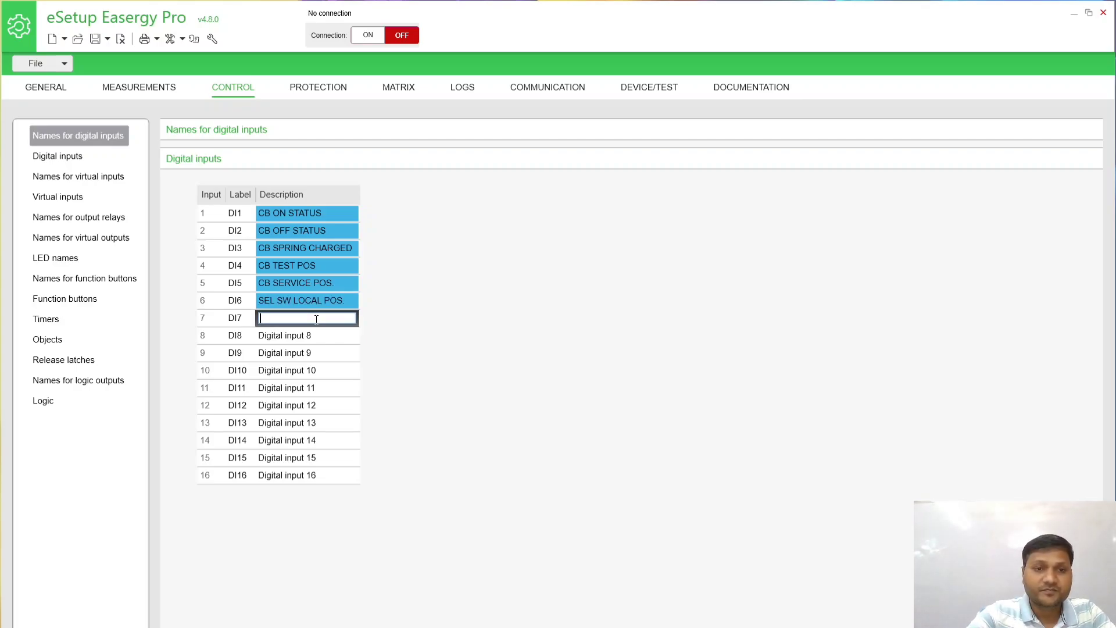
pyautogui.write('SEL SW')
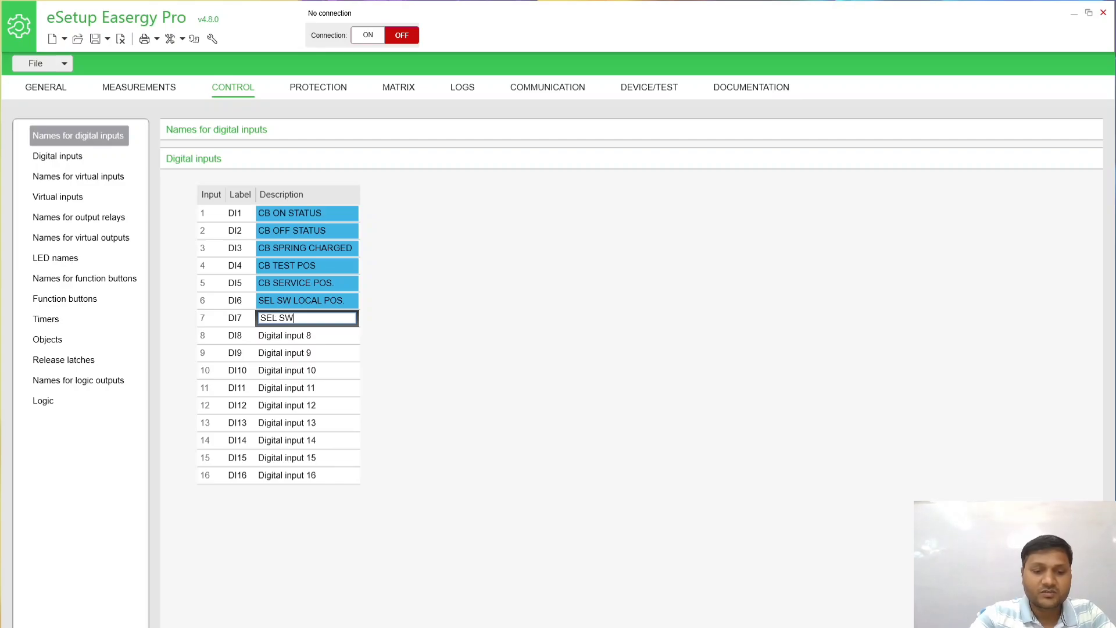
pyautogui.write(' REMO')
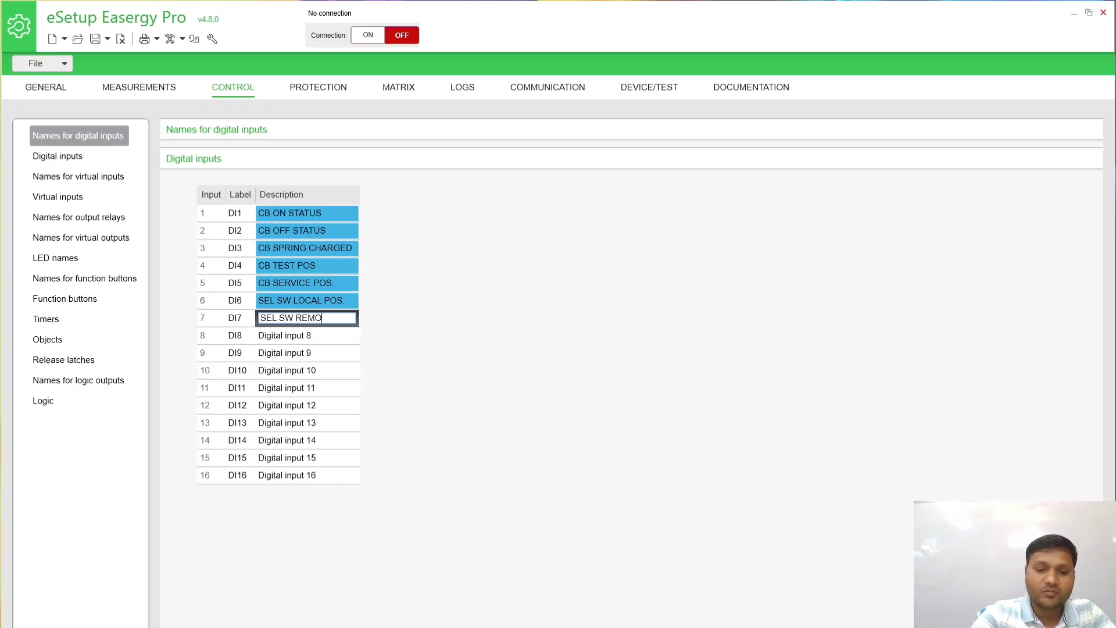
pyautogui.write('TE POS')
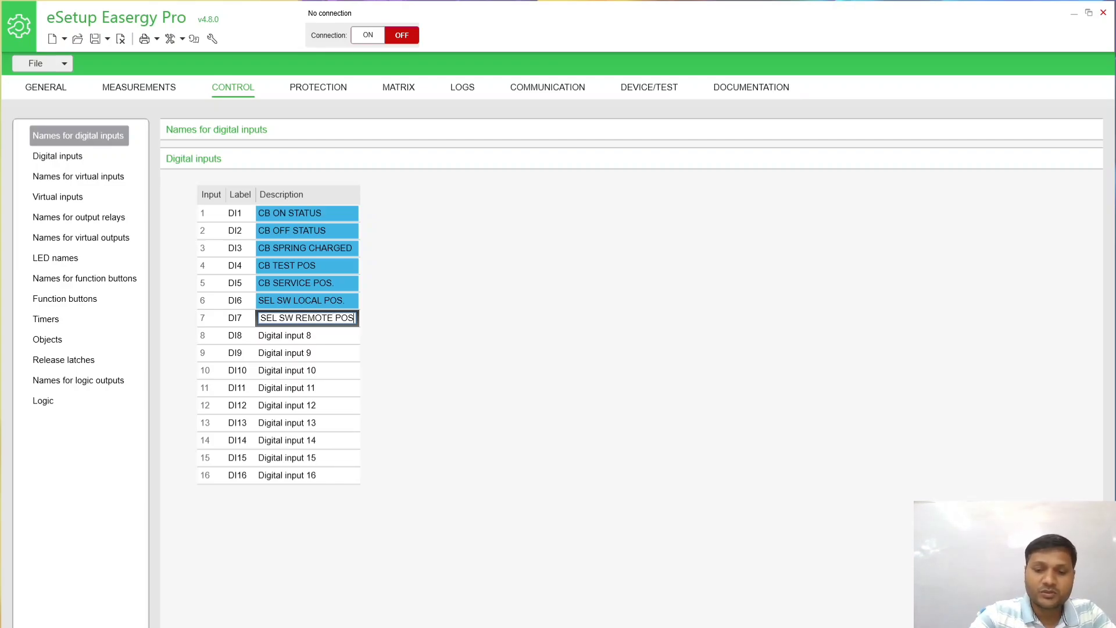
pyautogui.write('.')
# Change the description of digital input DI8 to "EMG STOP".
pyautogui.click(320, 337)
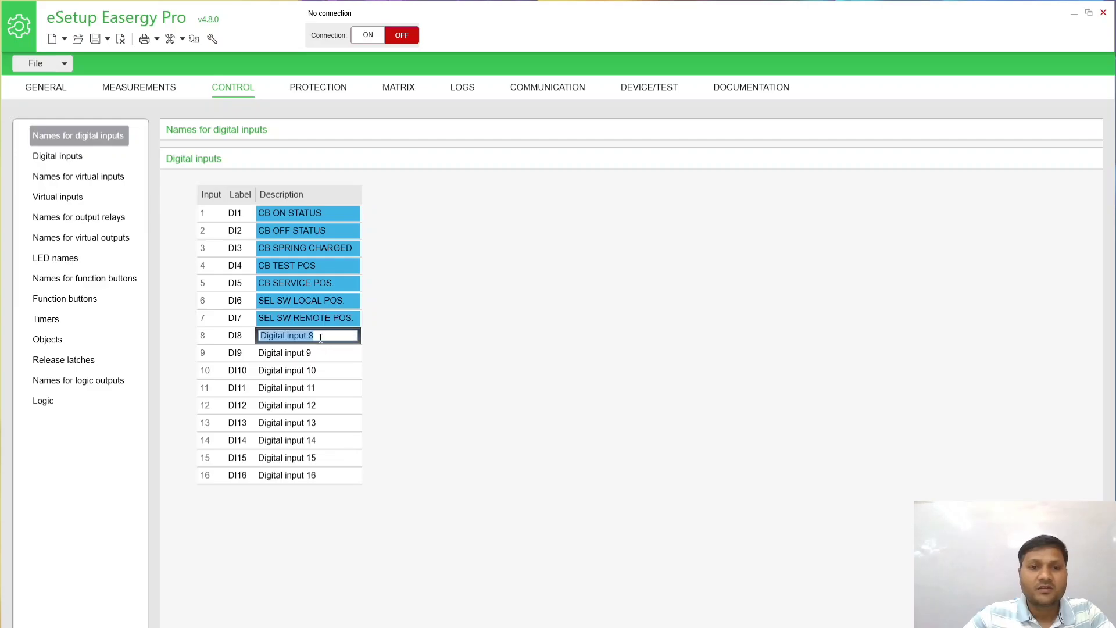
pyautogui.press('BackSpace')
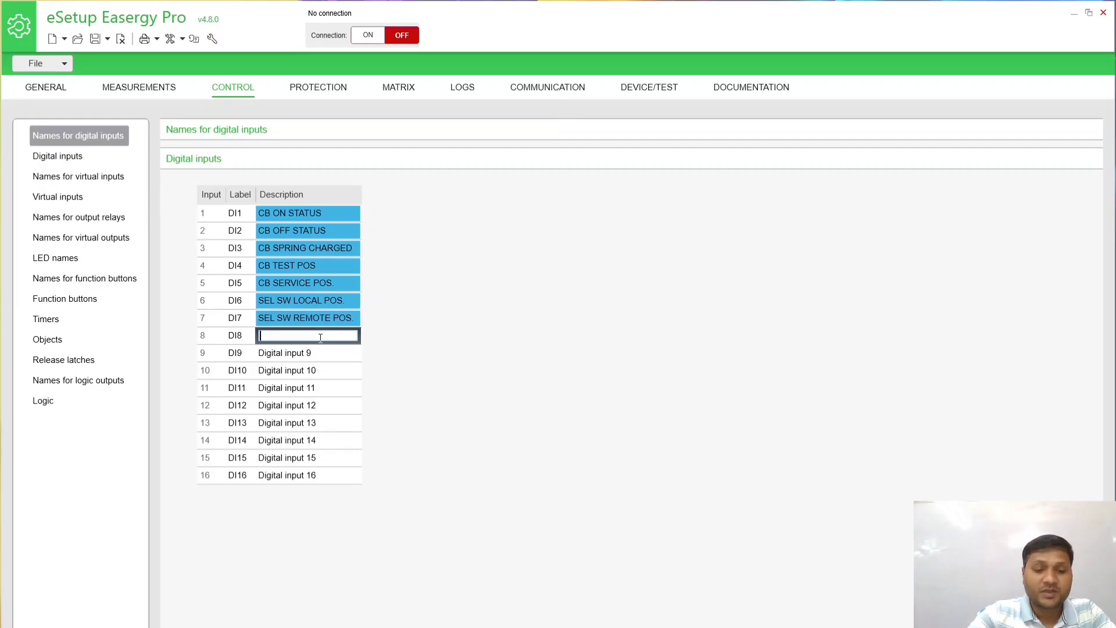
pyautogui.write('EMG S')
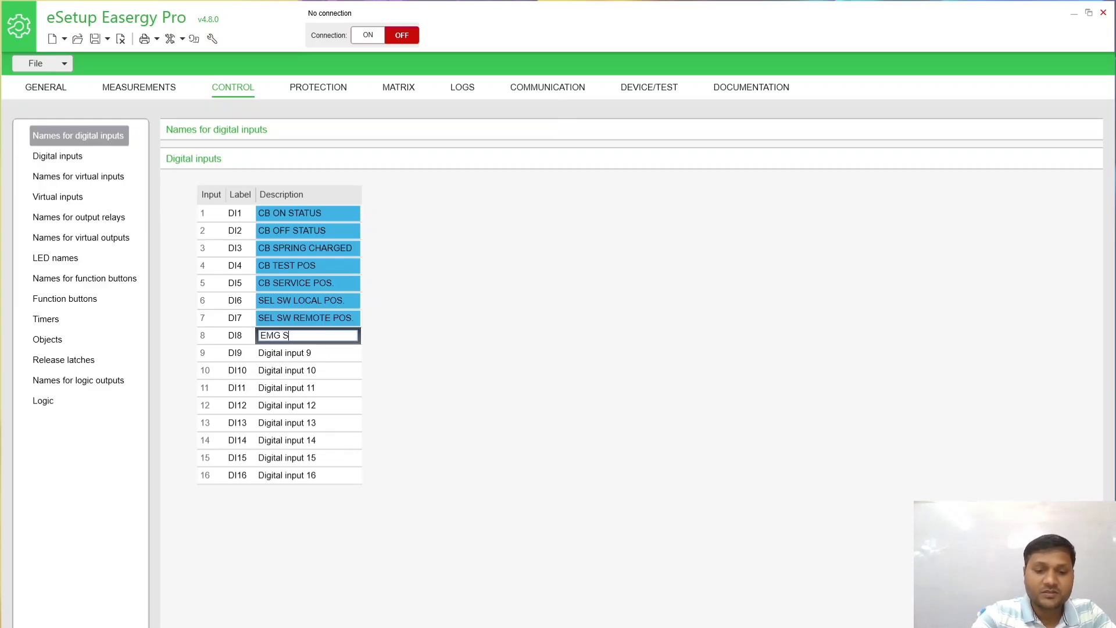
pyautogui.write('TOP')
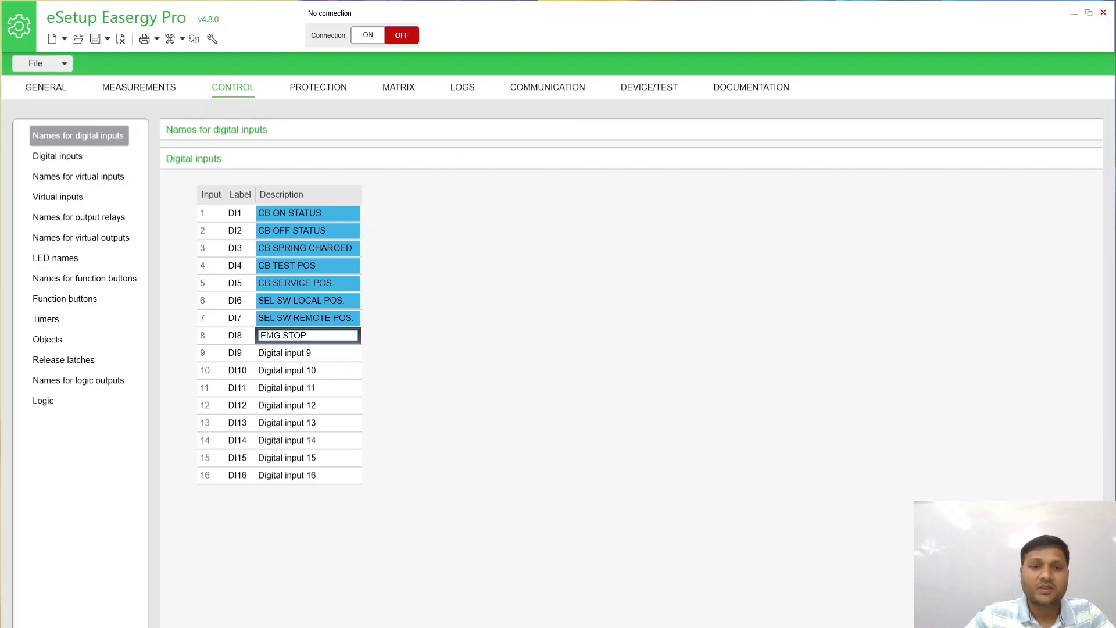
# Change the description of digital input DI9 to "MASTER TRIP".
pyautogui.click(326, 351)
pyautogui.press('BackSpace')
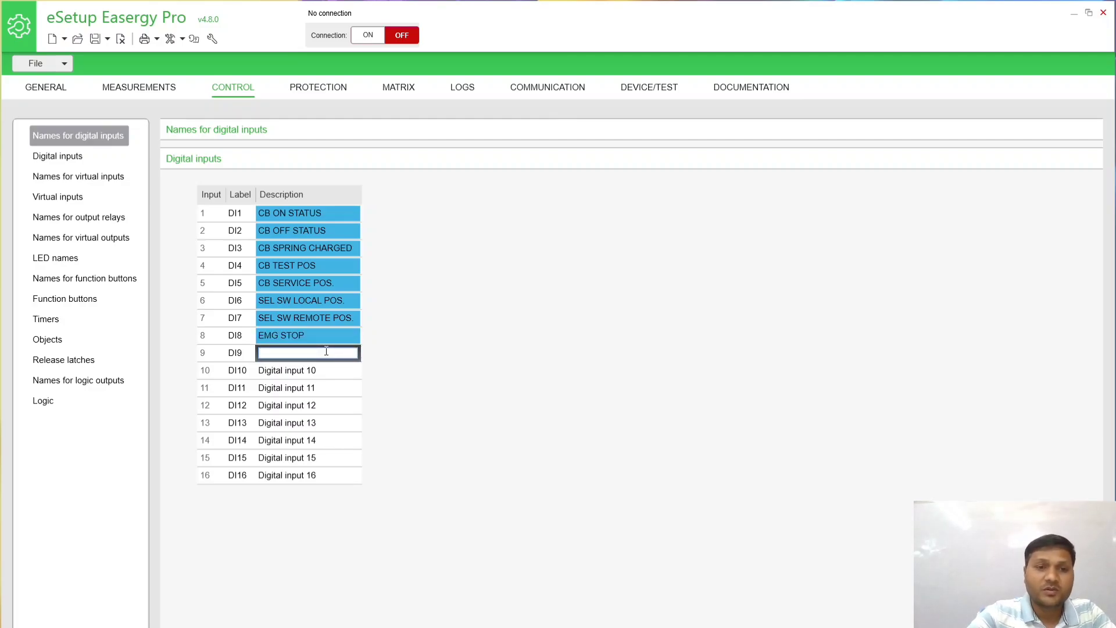
pyautogui.write('MASTER')
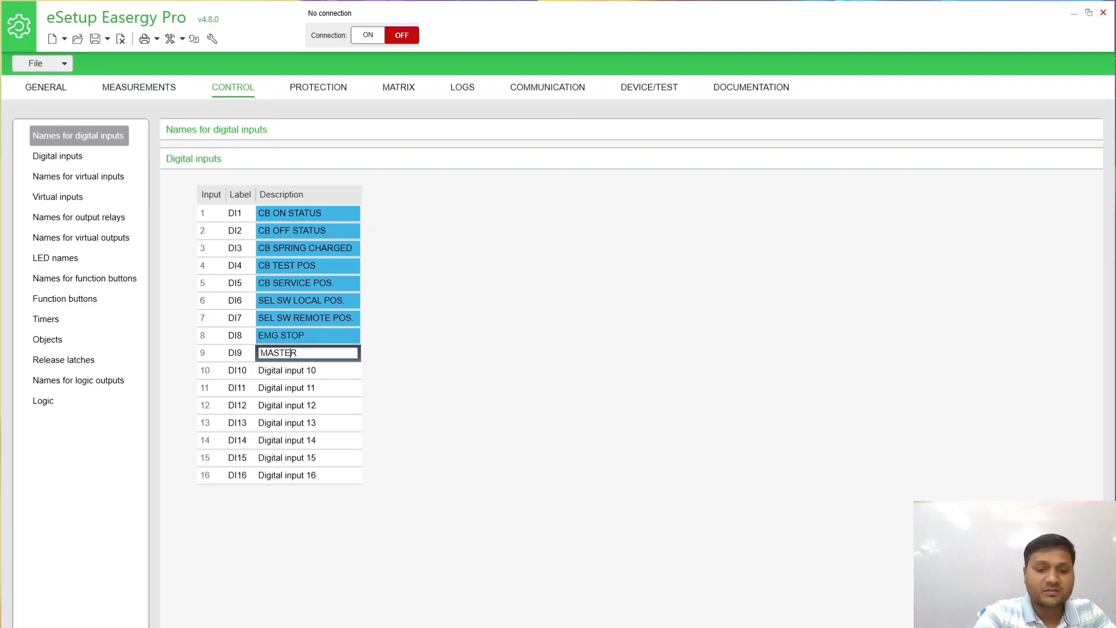
pyautogui.write(' TRIP')
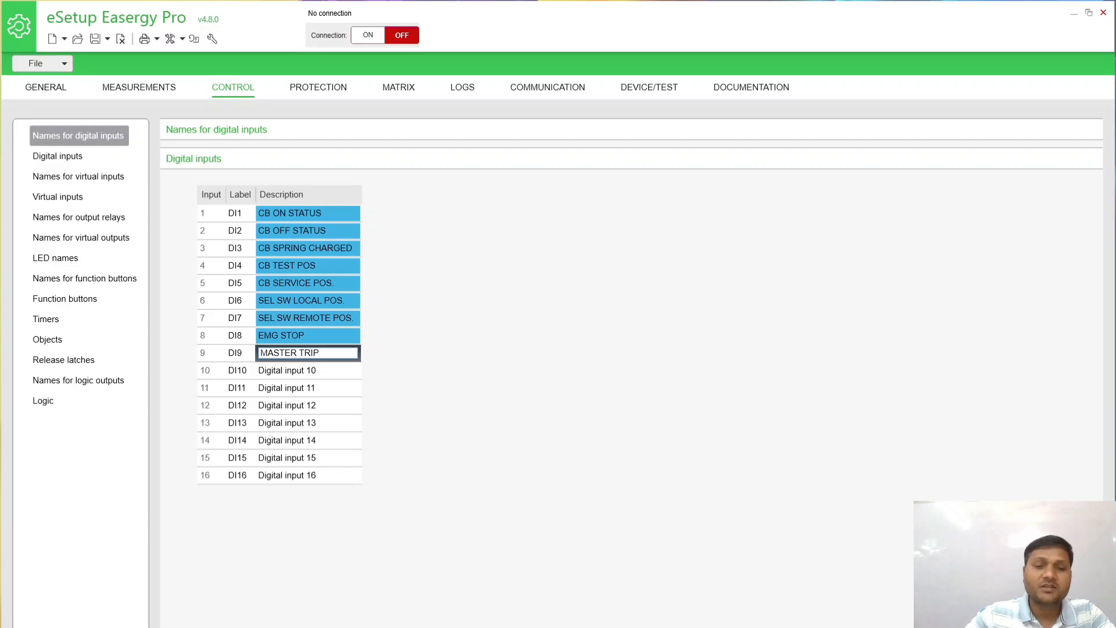
# Change the description of digital input DI10 to "WTI TRIP".
pyautogui.click(326, 370)
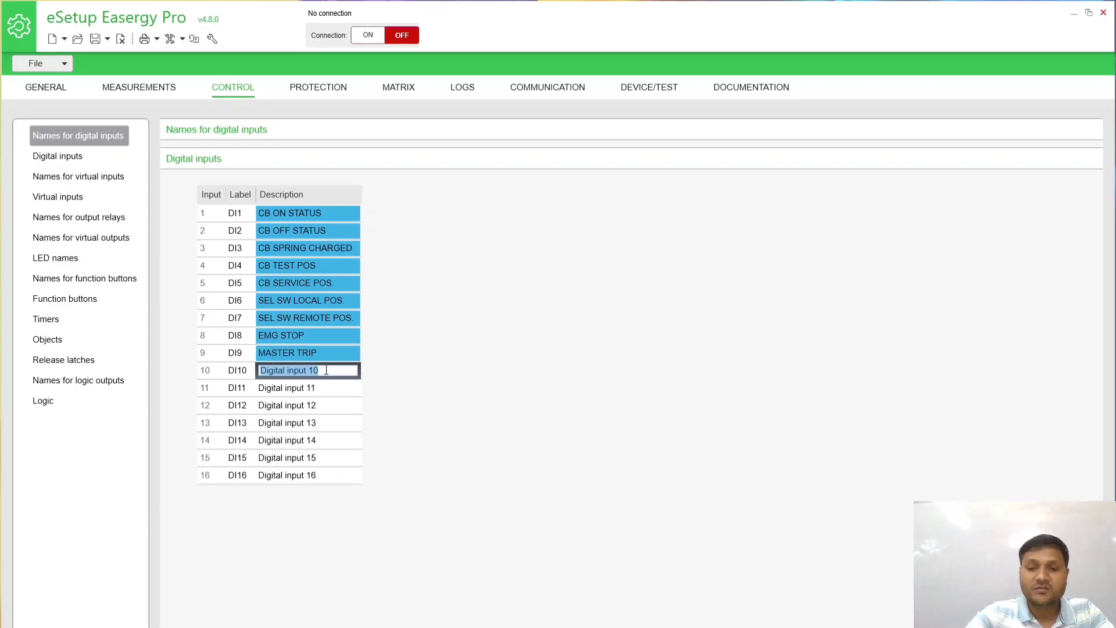
pyautogui.press('BackSpace')
pyautogui.write('W')
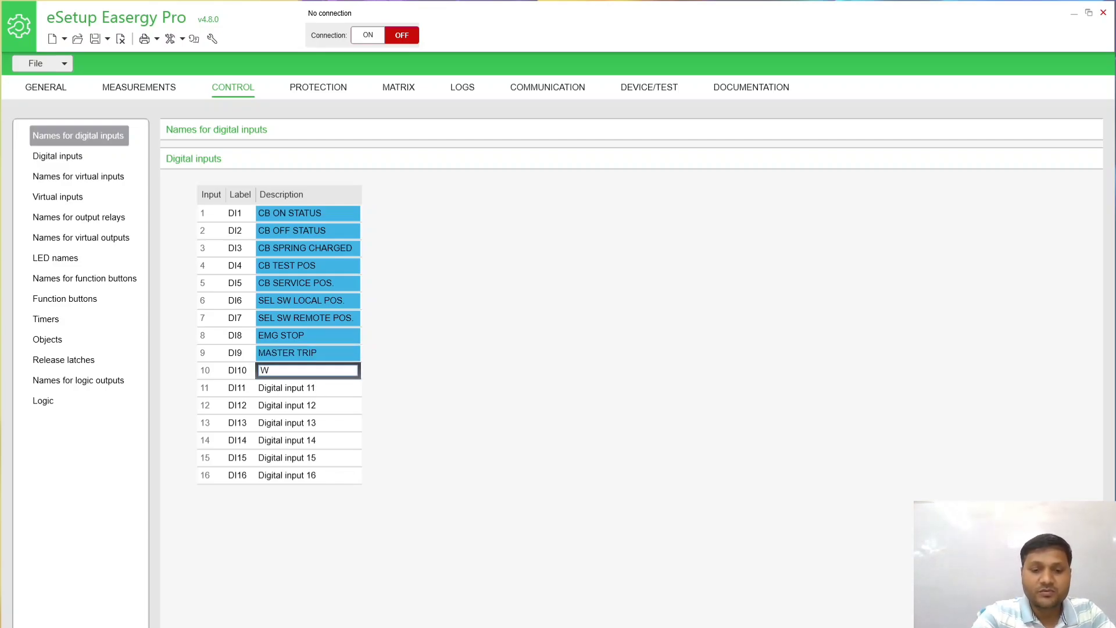
pyautogui.write('TI TRIP')
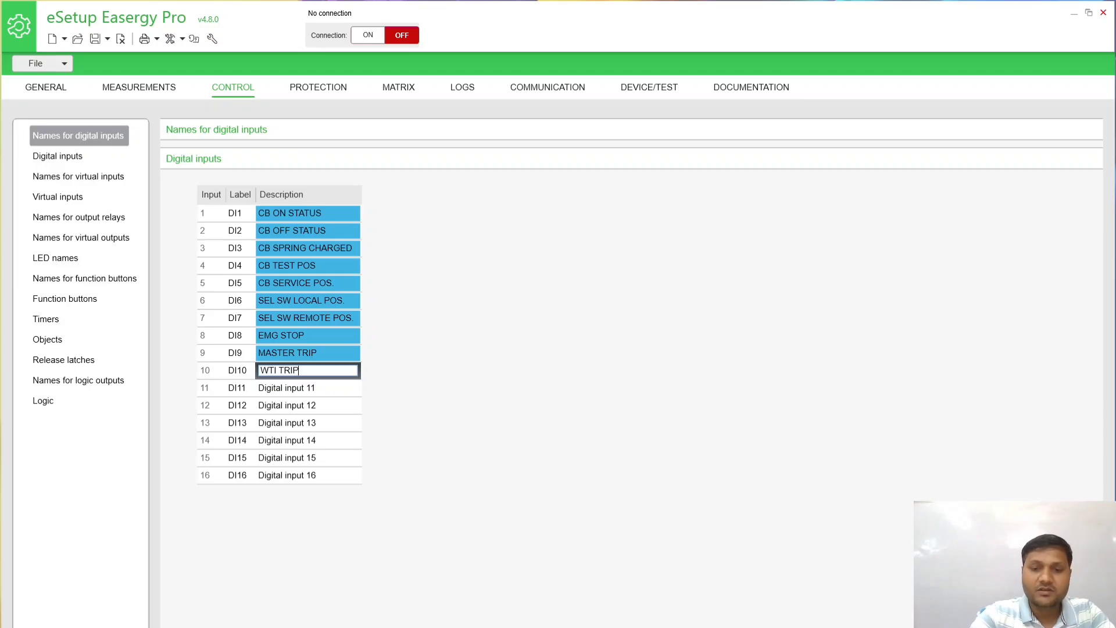
# Change the description of digital input DI11 to "OTI TRIP".
pyautogui.click(334, 388)
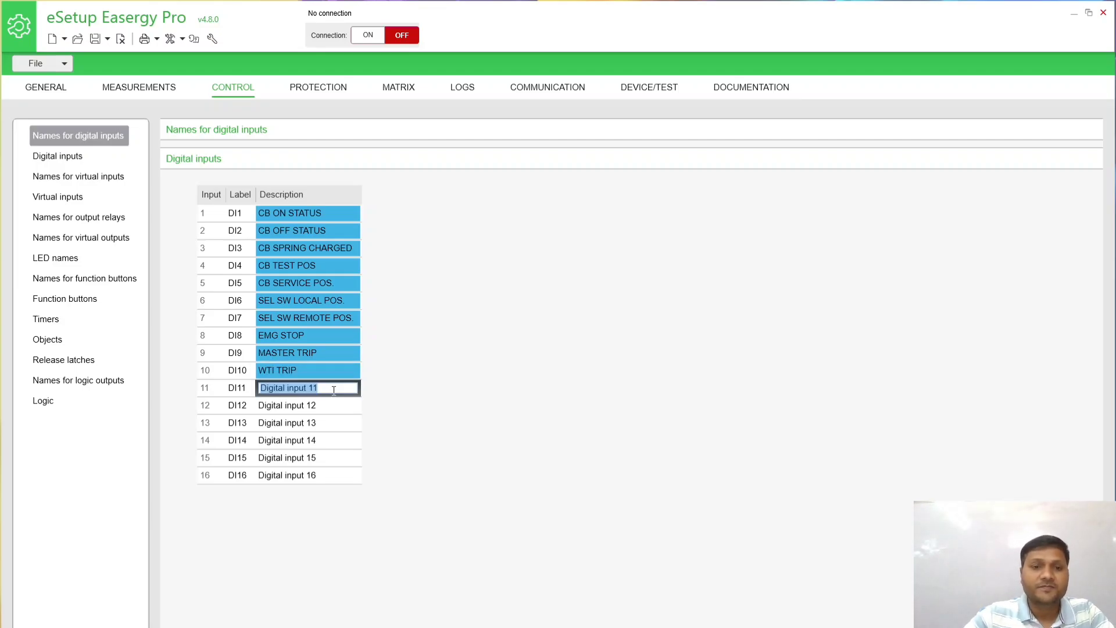
pyautogui.press('BackSpace')
pyautogui.write('O')
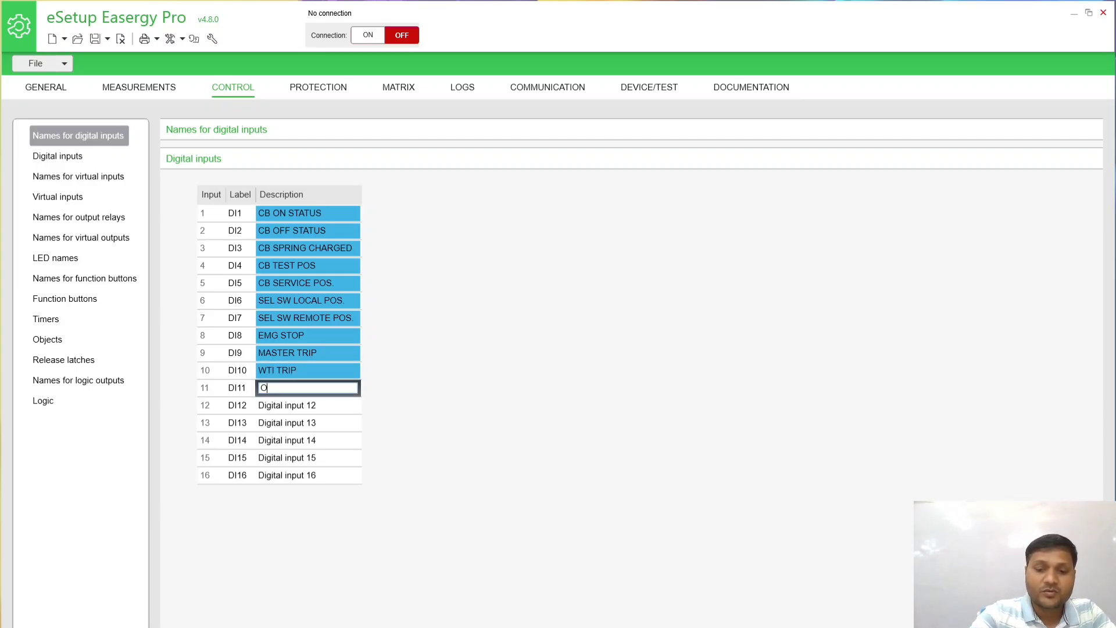
pyautogui.write('TI TRIP')
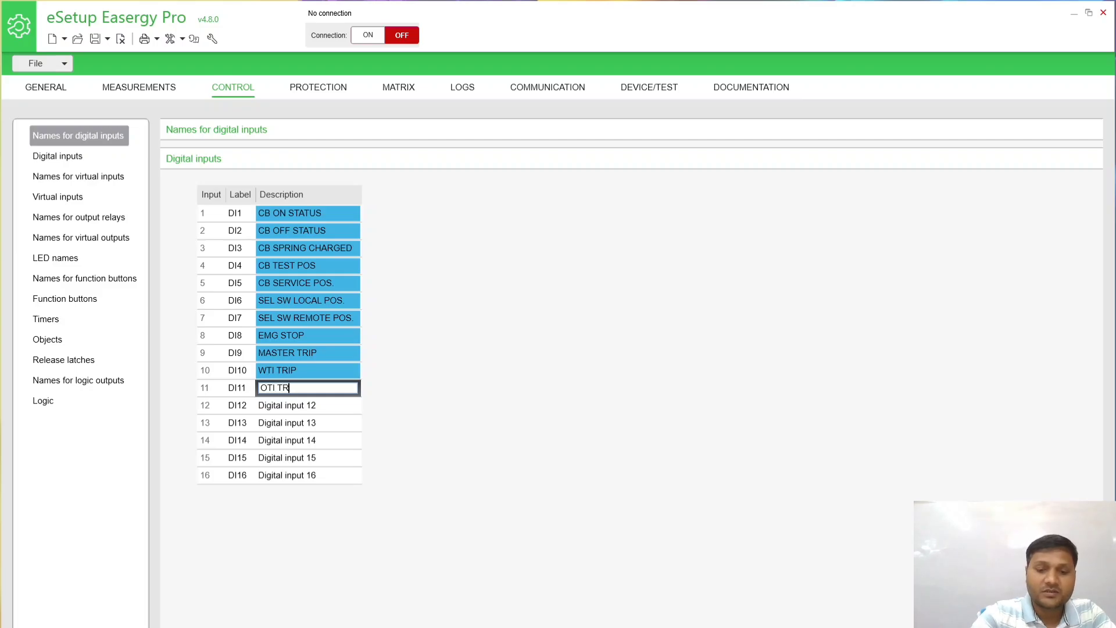
# Change the description of digital input DI12 to "BUCHHOLZ RELAY TRIP".
pyautogui.doubleClick(342, 406)
pyautogui.press('BackSpace')
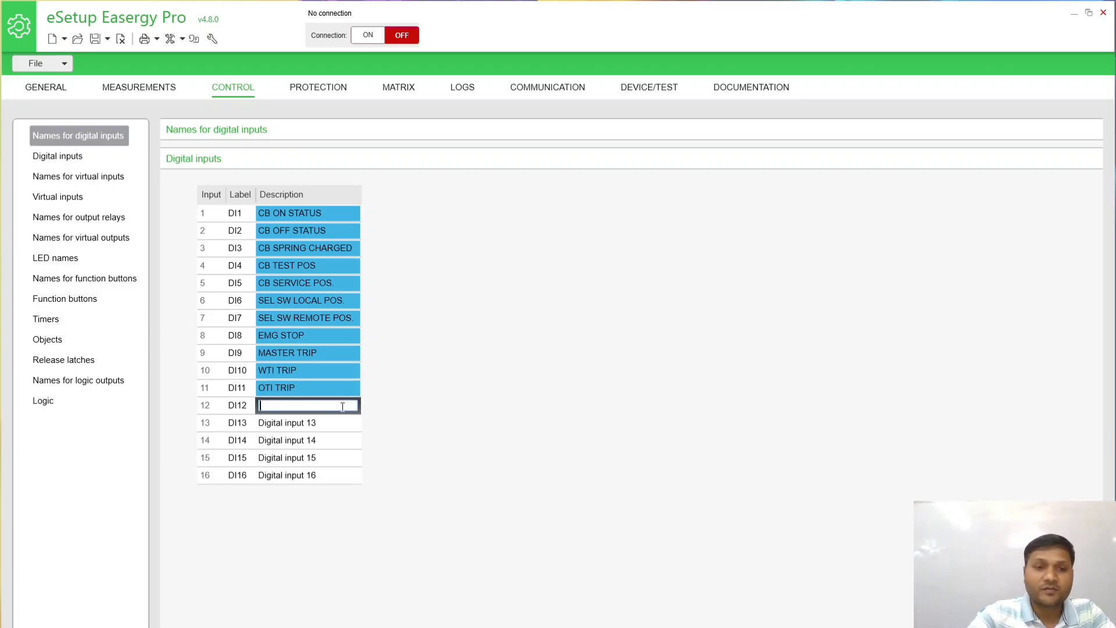
pyautogui.write('BU')
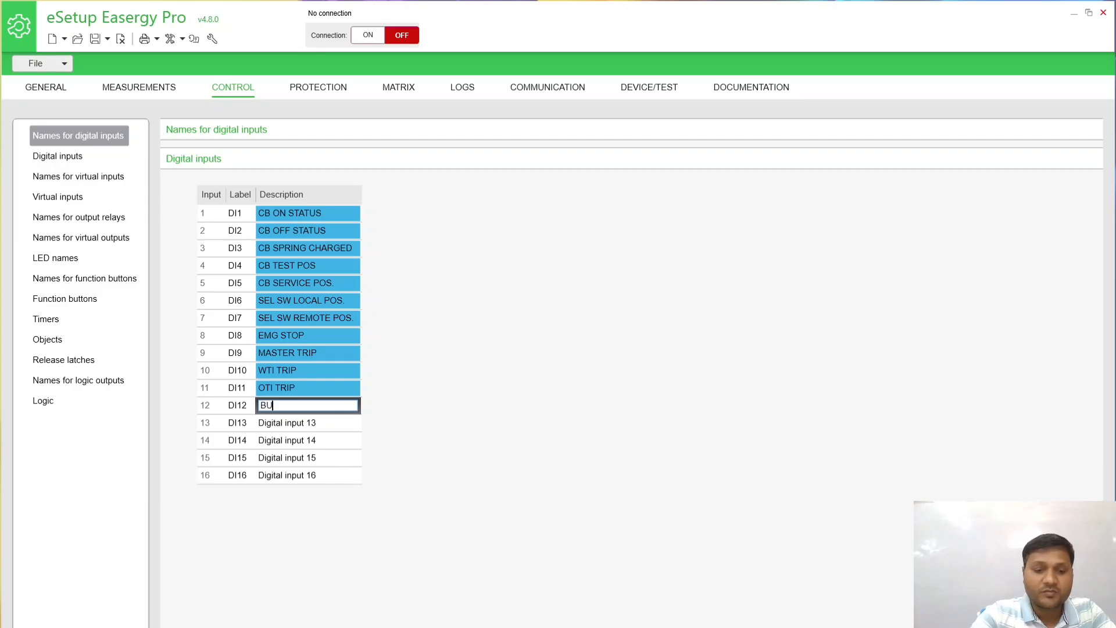
pyautogui.write('CHHO')
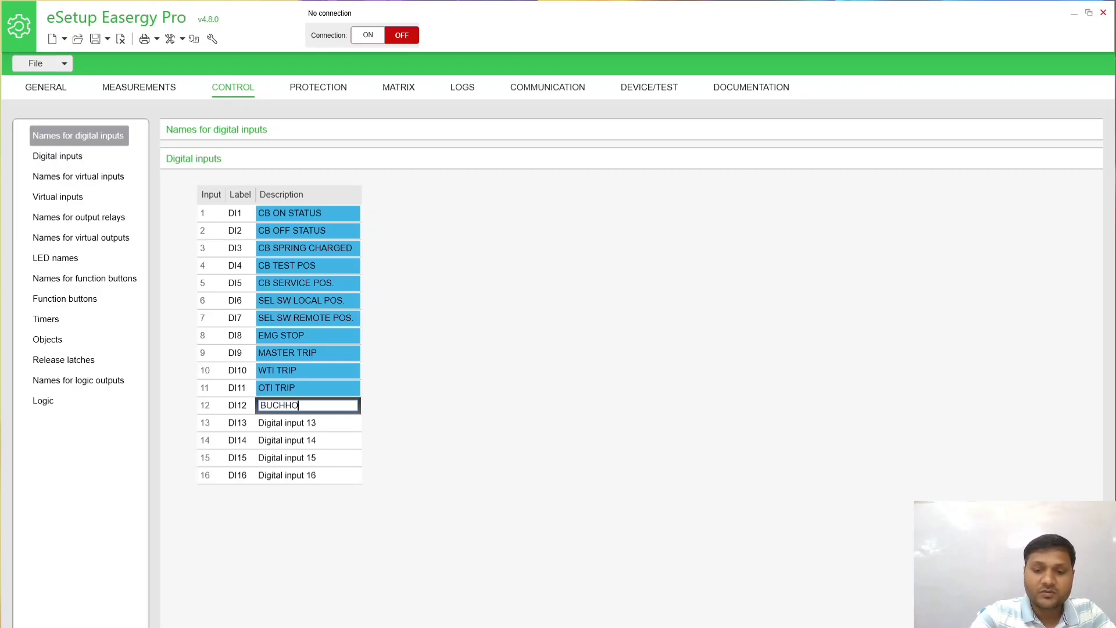
pyautogui.write('LZ RE')
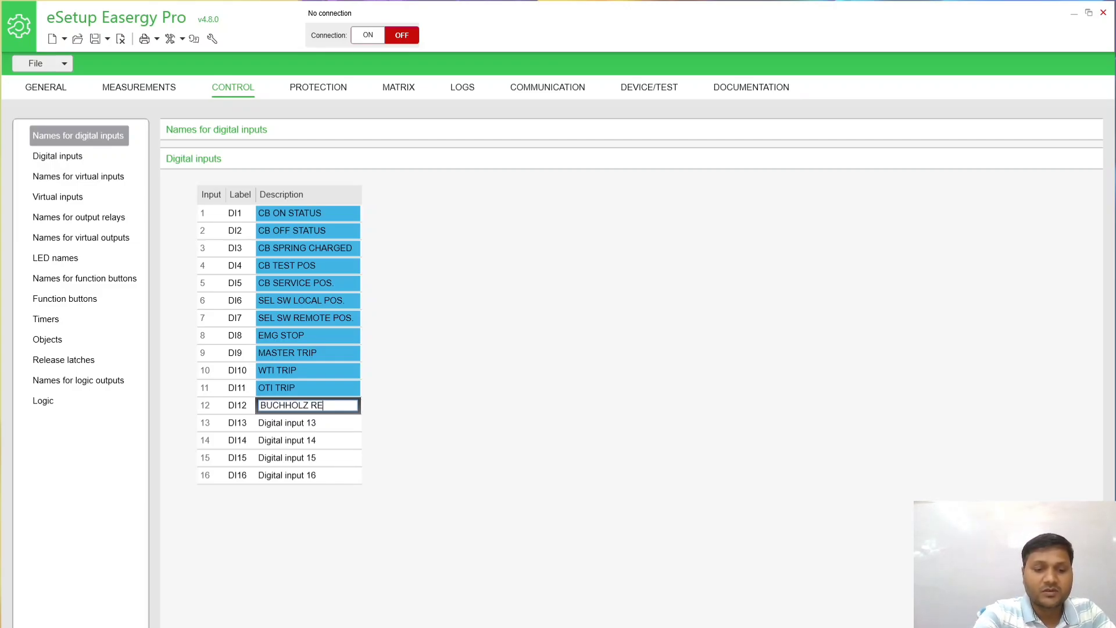
pyautogui.write('LAY TRIP')
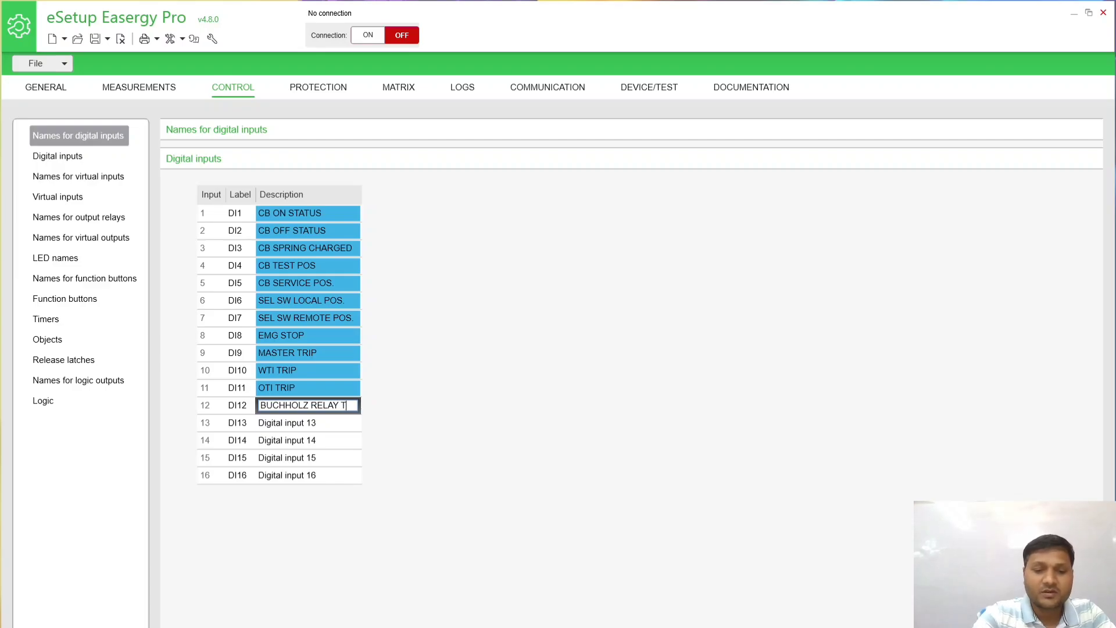
# Change the description of digital input DI13 to "PRV TRIP".
pyautogui.click(324, 424)
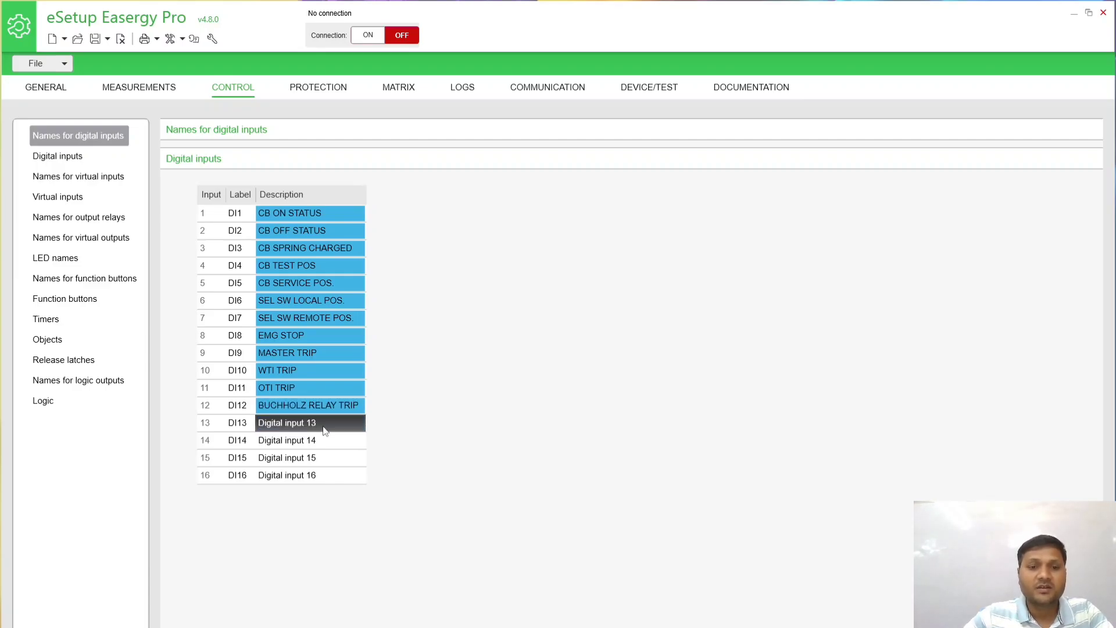
pyautogui.click(324, 423)
pyautogui.press('BackSpace')
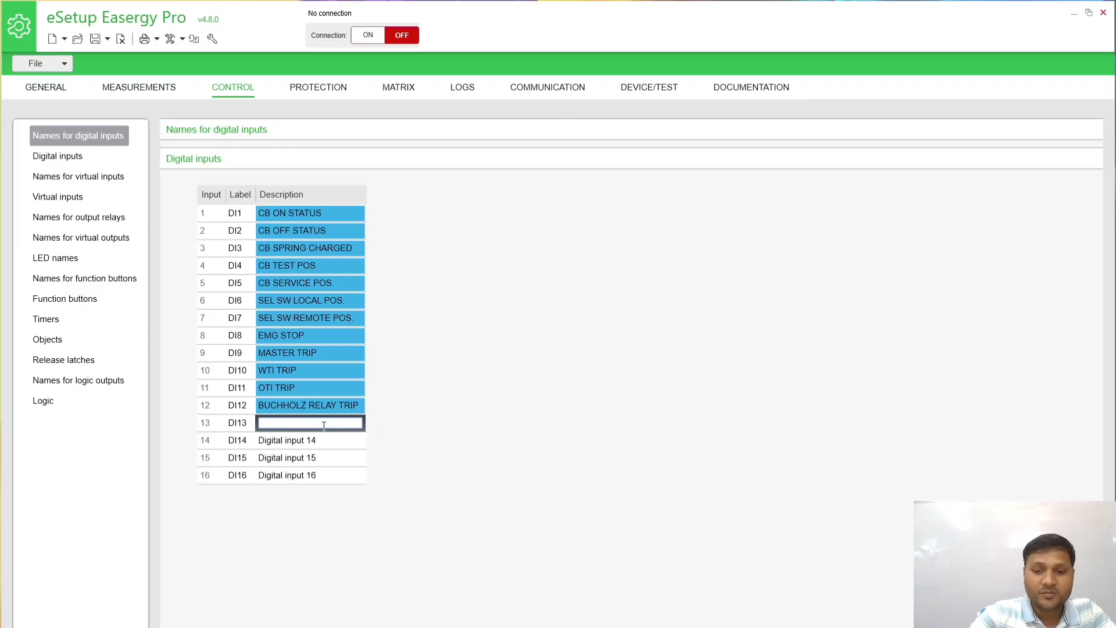
pyautogui.write('PRV TR')
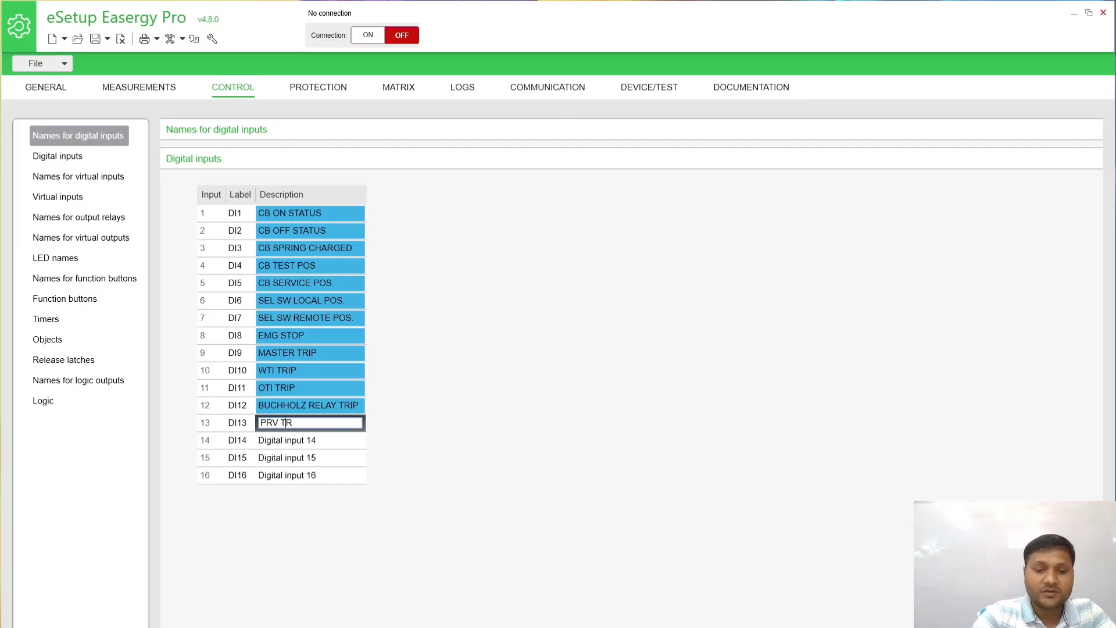
pyautogui.write('IP')
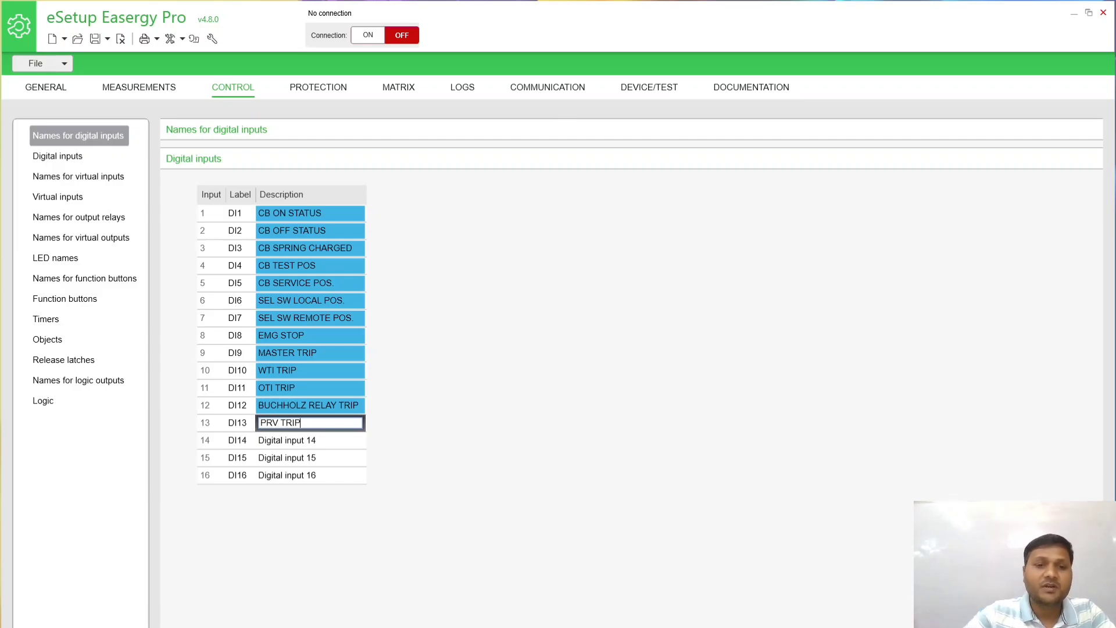
pyautogui.click(318, 457)
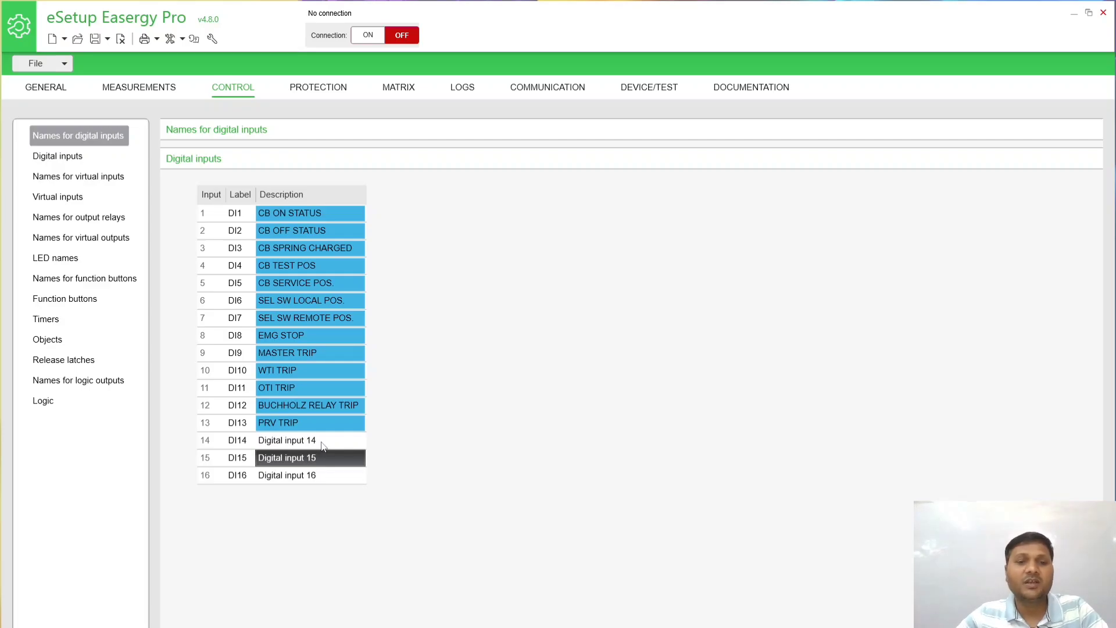
pyautogui.click(359, 352)
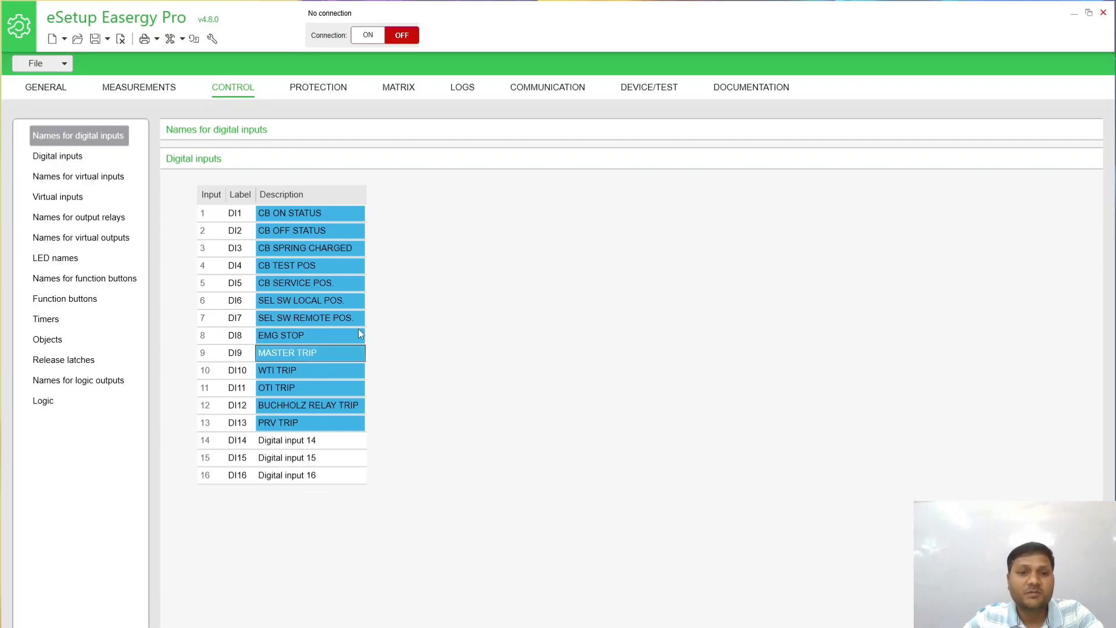
# Review the protection settings for Fault locator 21FL and the list of valid protection stages.
pyautogui.click(320, 91)
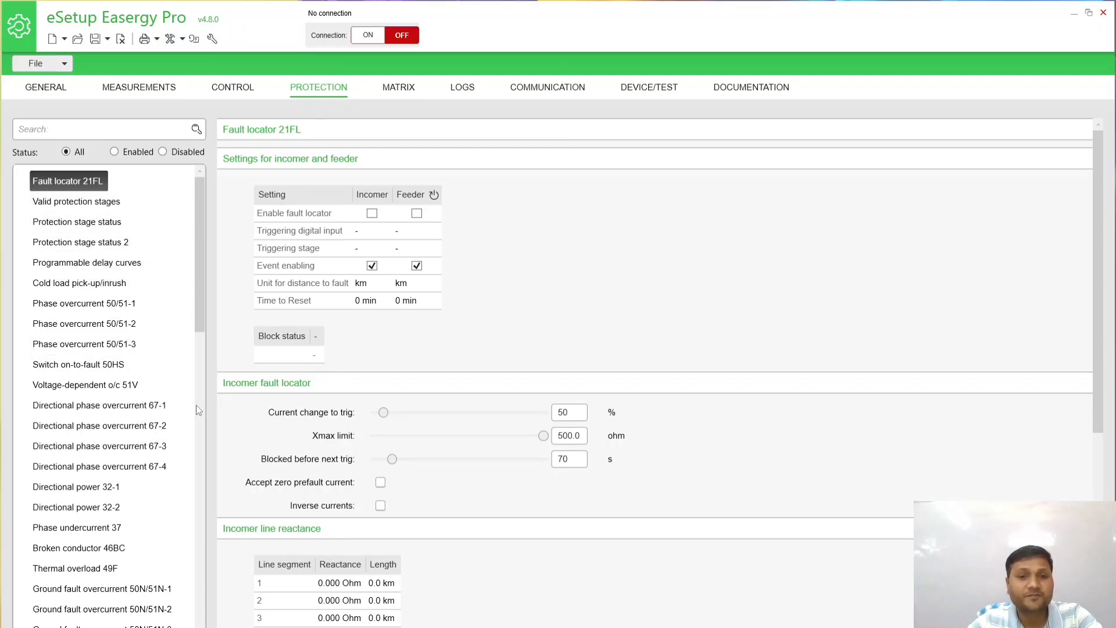
pyautogui.scroll(-5, 358, 392)
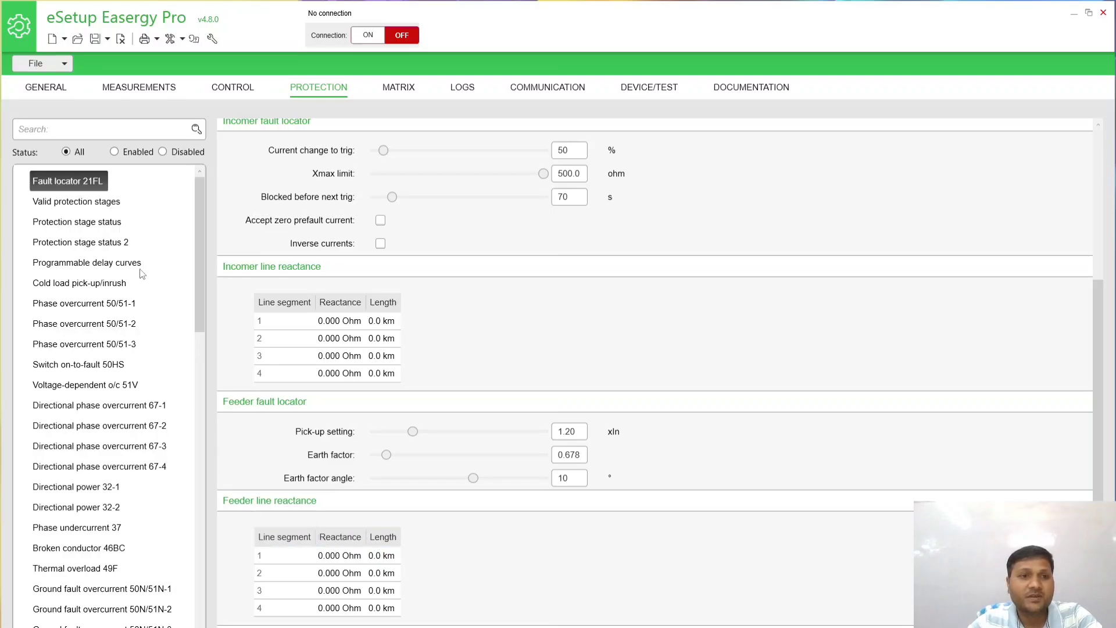
pyautogui.click(102, 203)
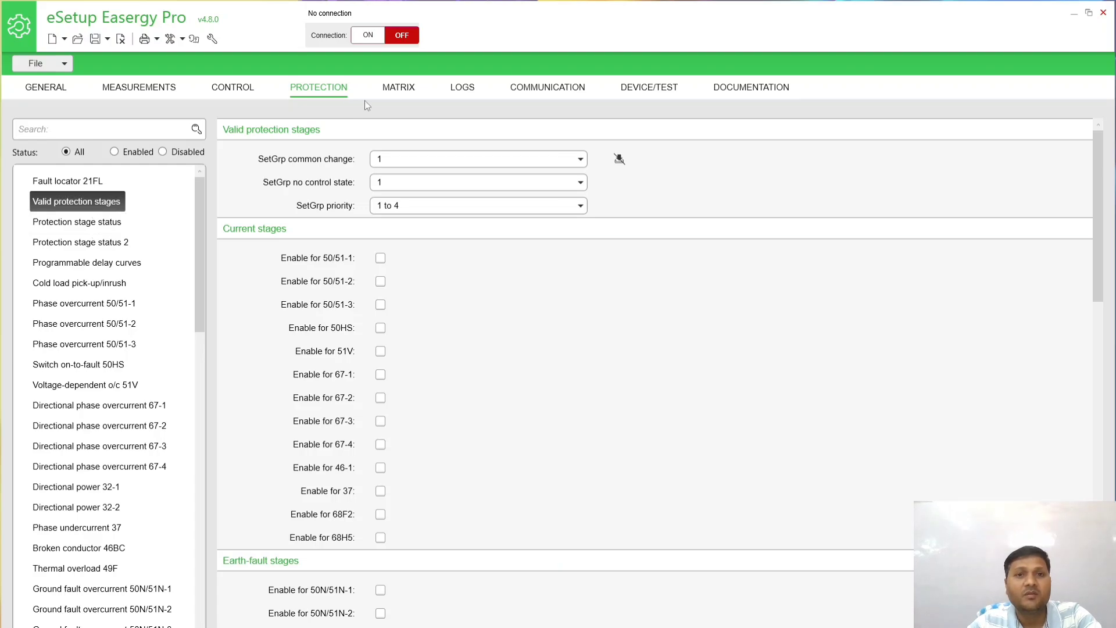
# In the output matrix, connect the 50/51-1, 50/51-2 and 50/51-3 trip signals to Trip relay 1 as connected and latched.
pyautogui.click(405, 93)
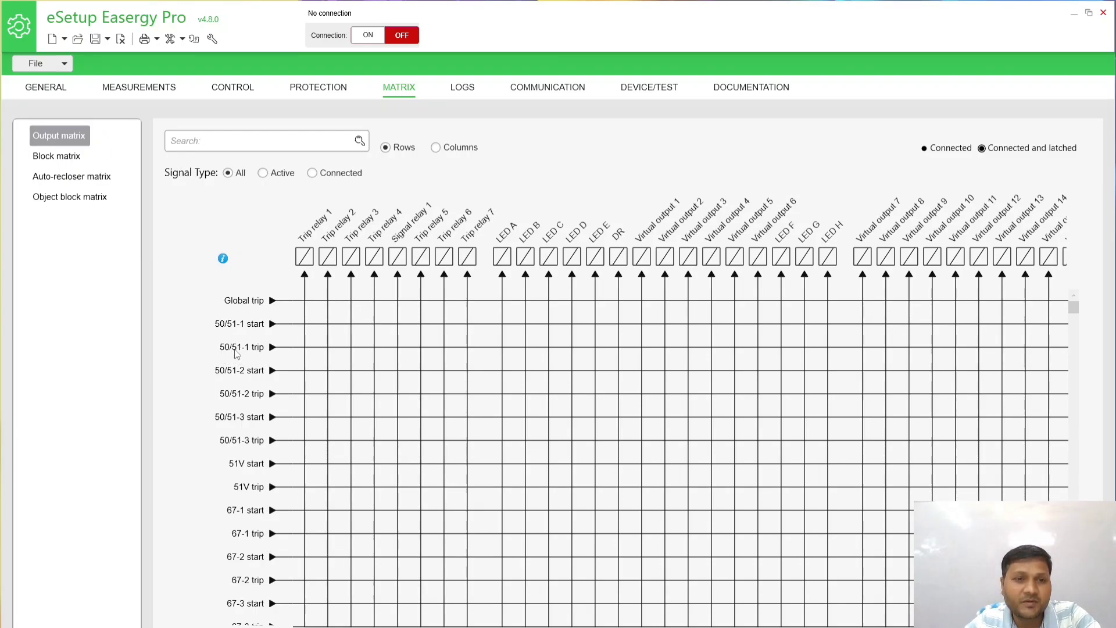
pyautogui.click(305, 347)
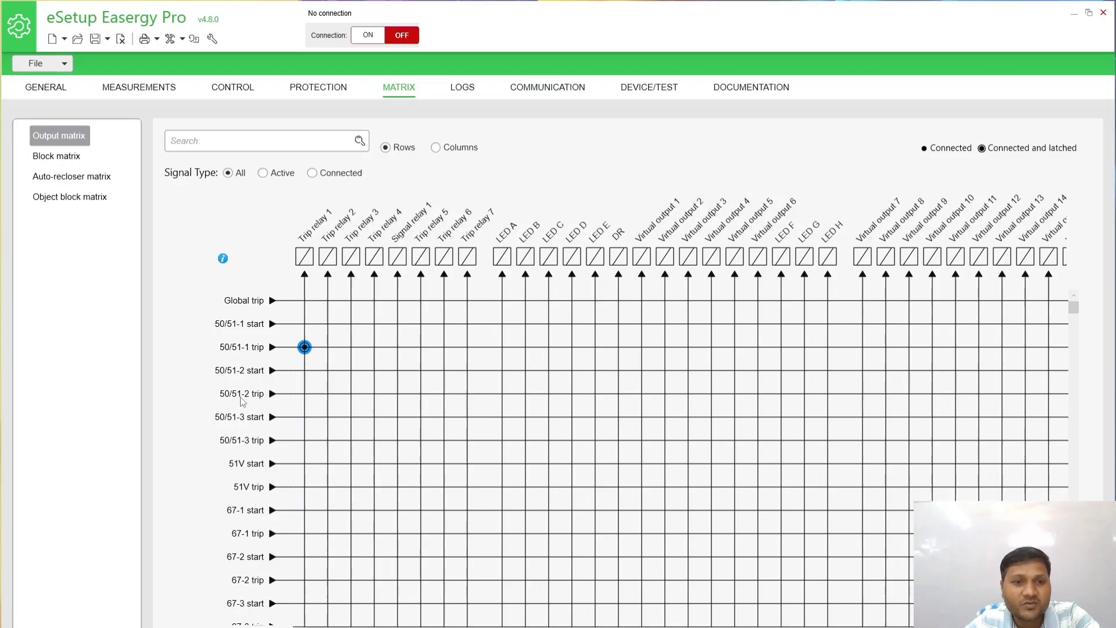
pyautogui.click(305, 393)
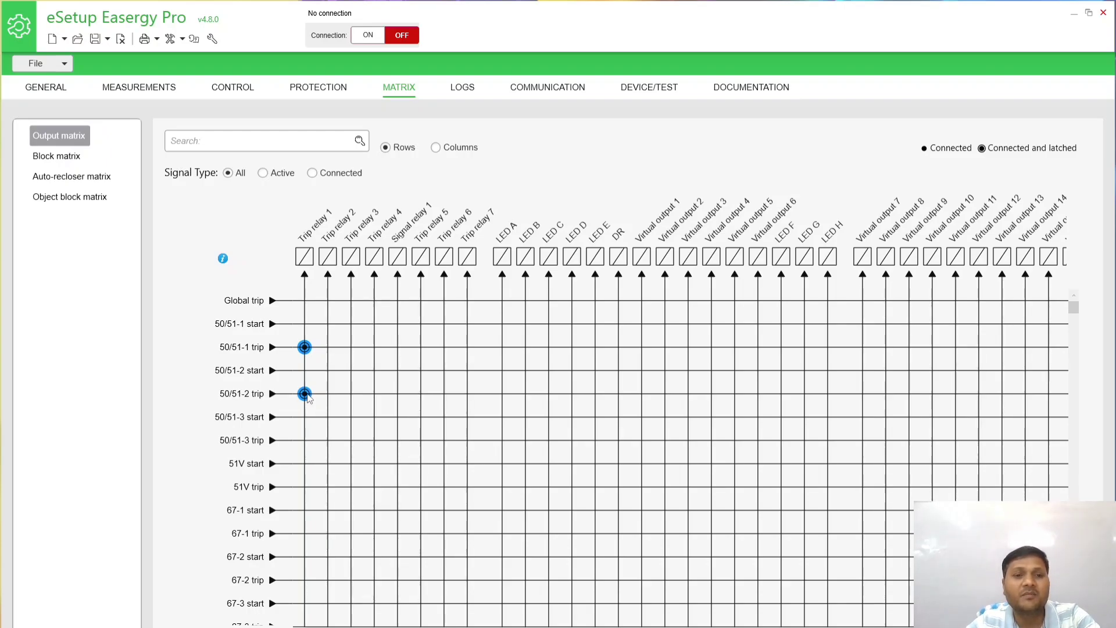
pyautogui.click(304, 440)
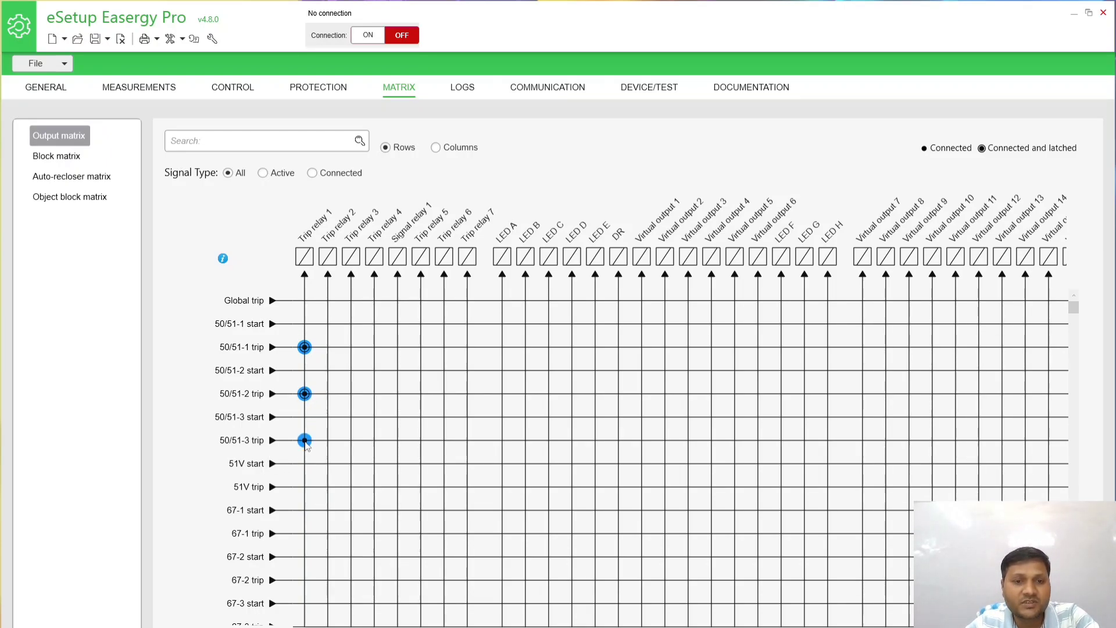
# Connect the 51V, 67-1 and 67-2 trip signals to Trip relay 1 in the output matrix as connected and latched.
pyautogui.scroll(-5, 303, 465)
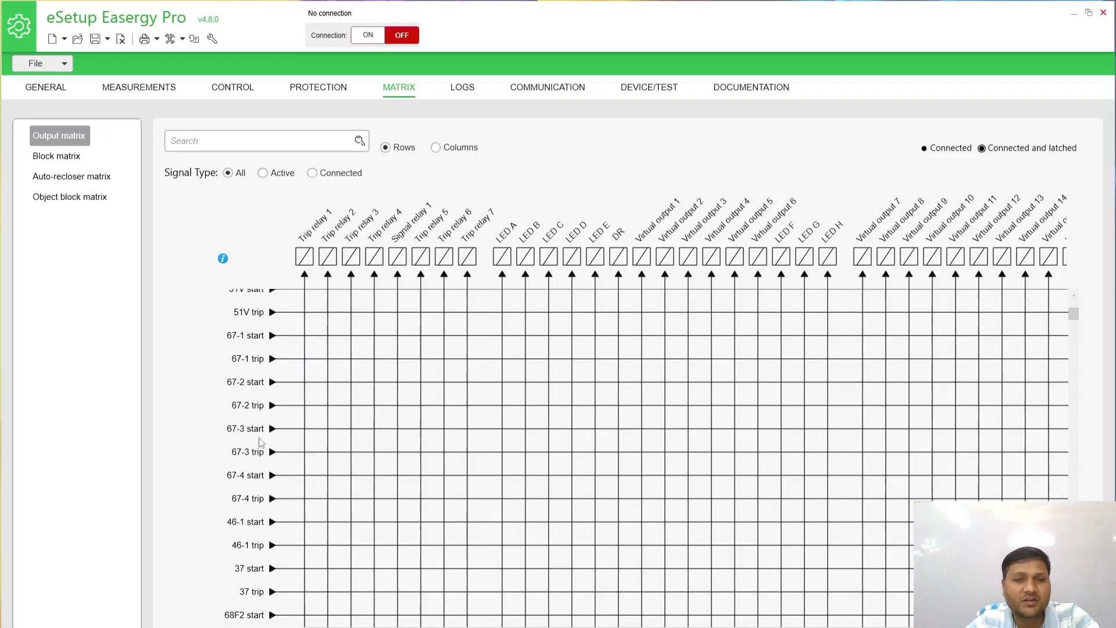
pyautogui.scroll(3, 301, 404)
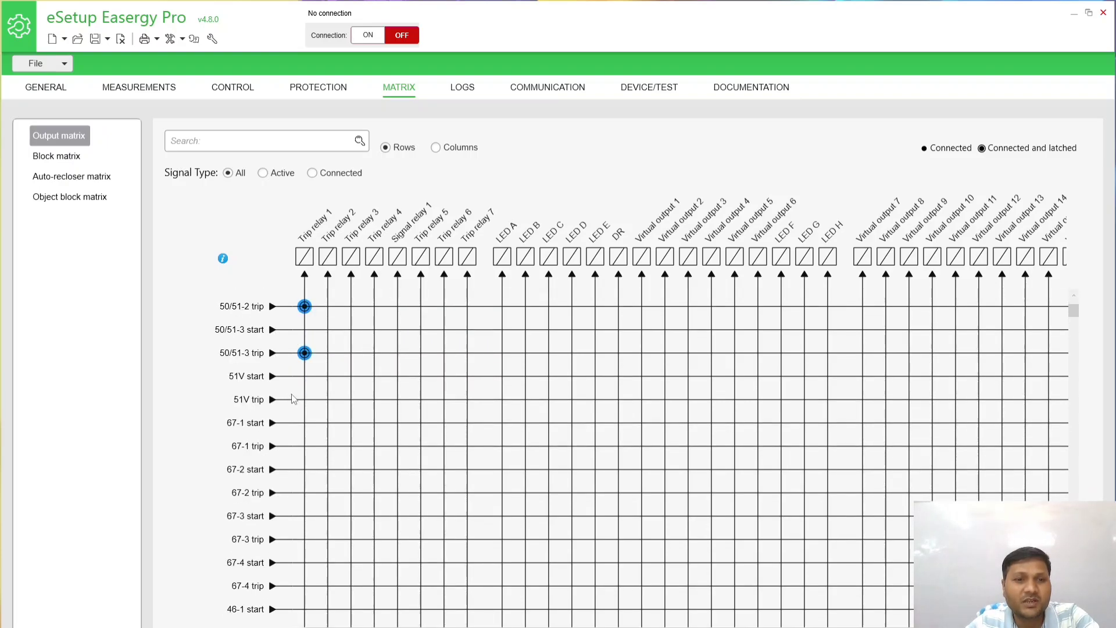
pyautogui.click(303, 401)
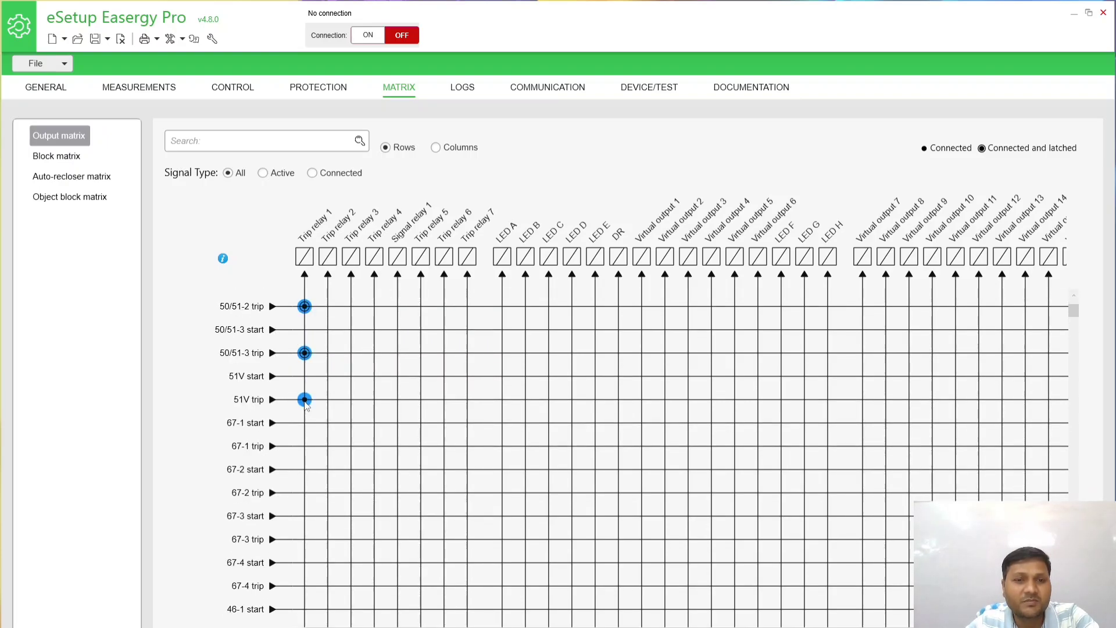
pyautogui.click(305, 446)
pyautogui.click(305, 492)
pyautogui.click(304, 493)
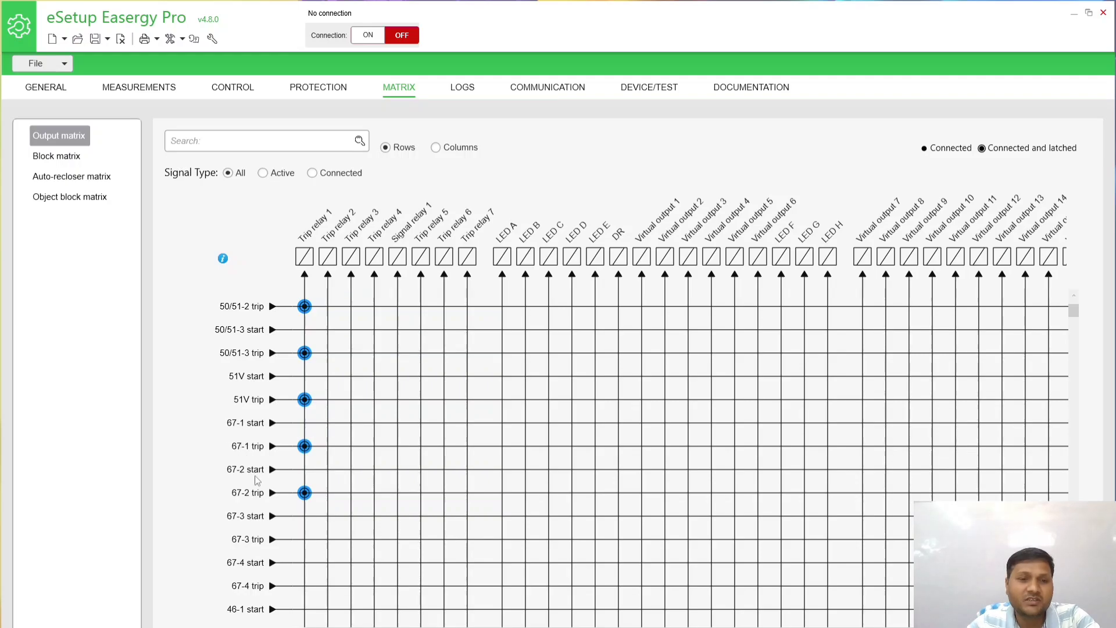
# Connect the 67-3, 67-4 and 46-1 trip signals to Trip relay 1 as latched, and connect the 37 trip signal to it.
pyautogui.scroll(-3, 317, 537)
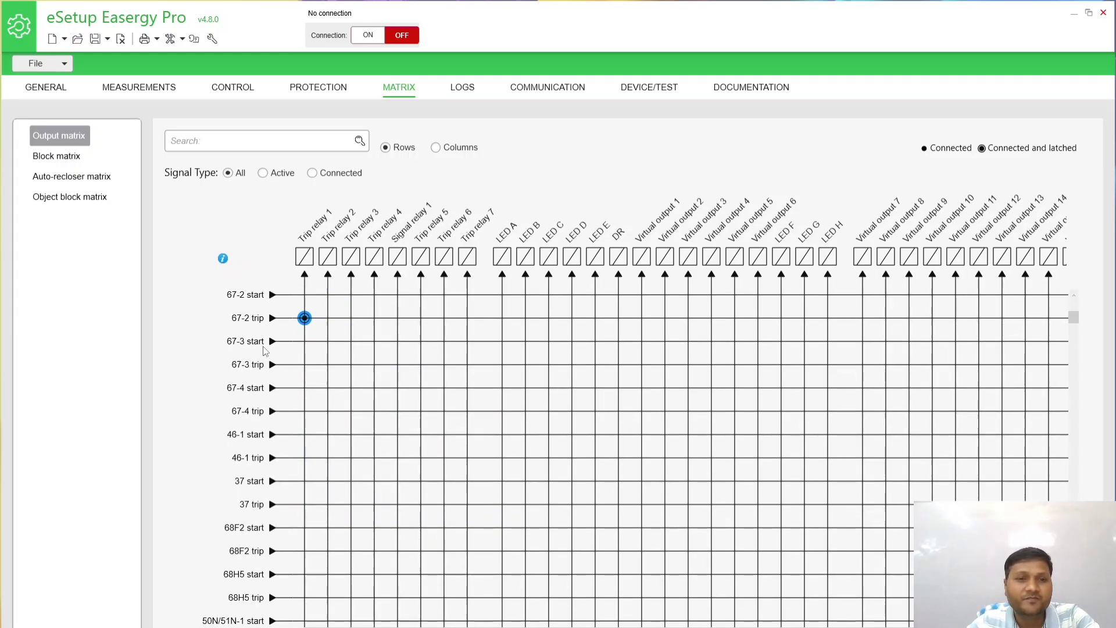
pyautogui.click(305, 365)
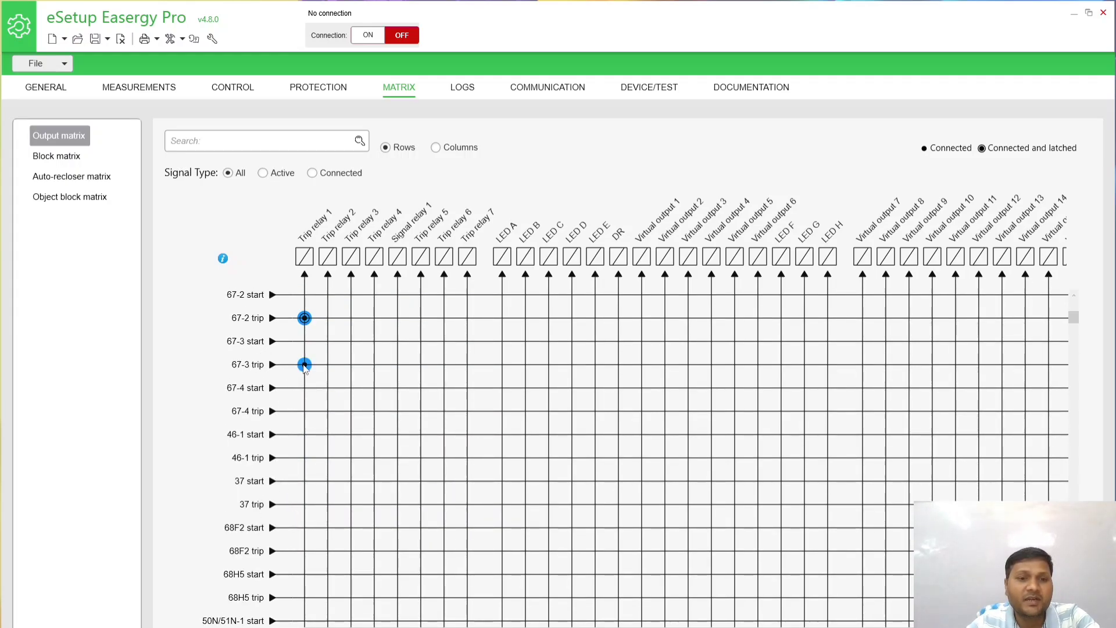
pyautogui.click(305, 411)
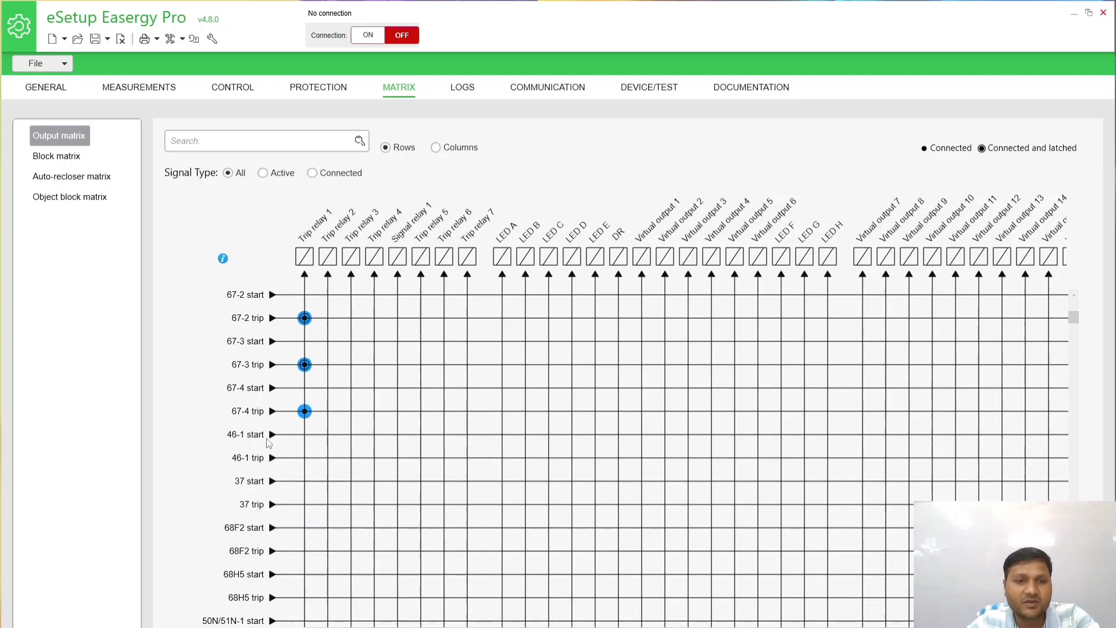
pyautogui.click(304, 457)
pyautogui.click(305, 504)
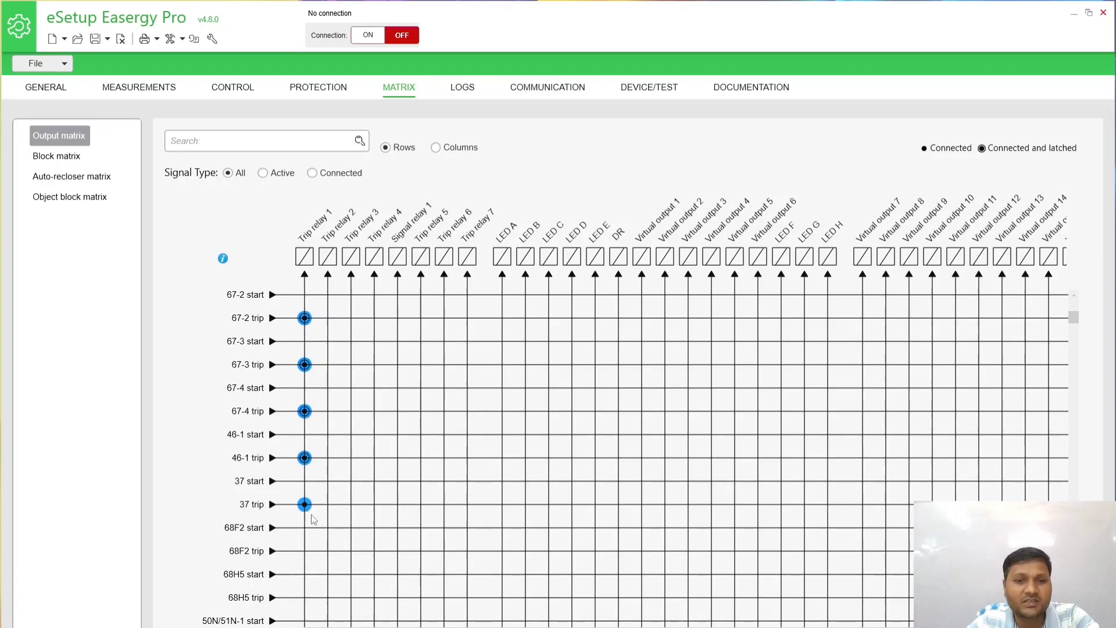
# Connect the 50/51-1 and 50/51-2 trip signals to Trip relay 2 in the output matrix.
pyautogui.scroll(-3, 318, 519)
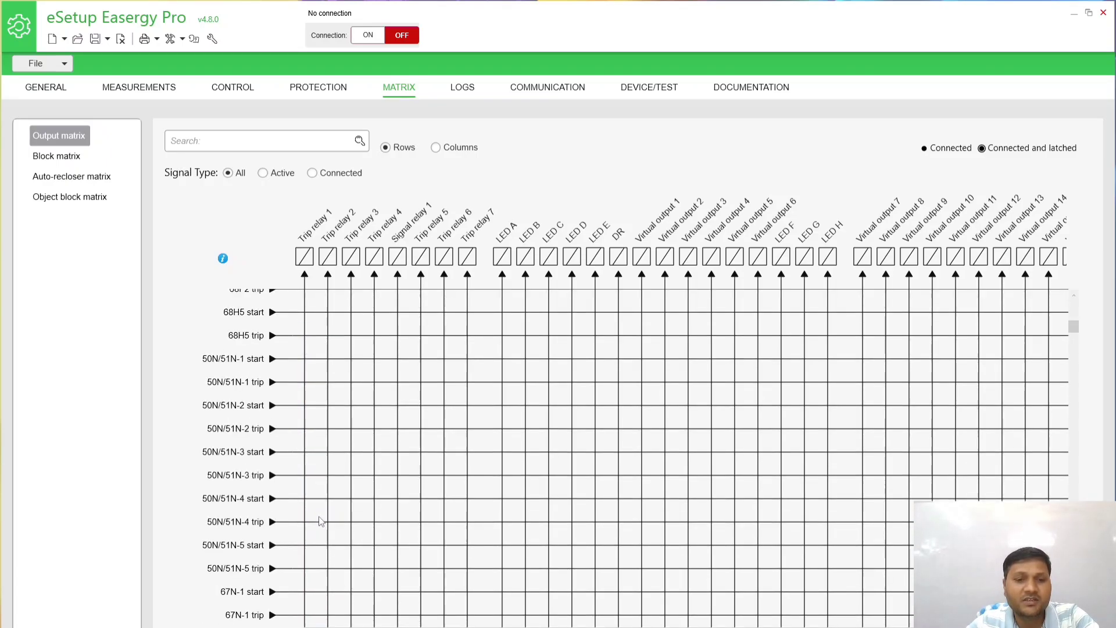
pyautogui.scroll(-5, 307, 509)
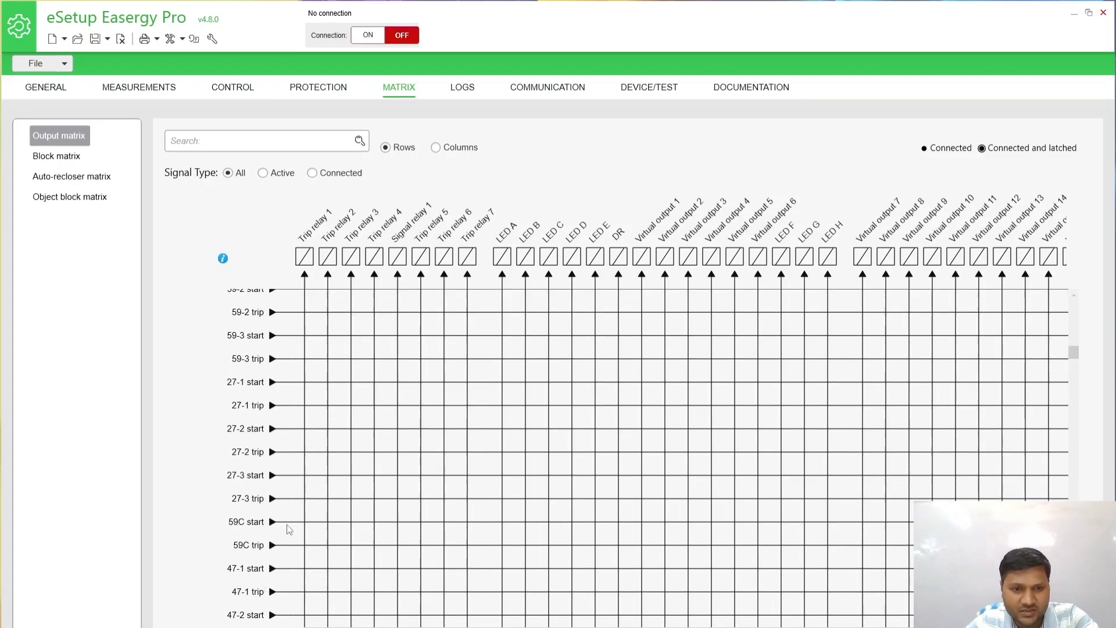
pyautogui.scroll(10, 321, 427)
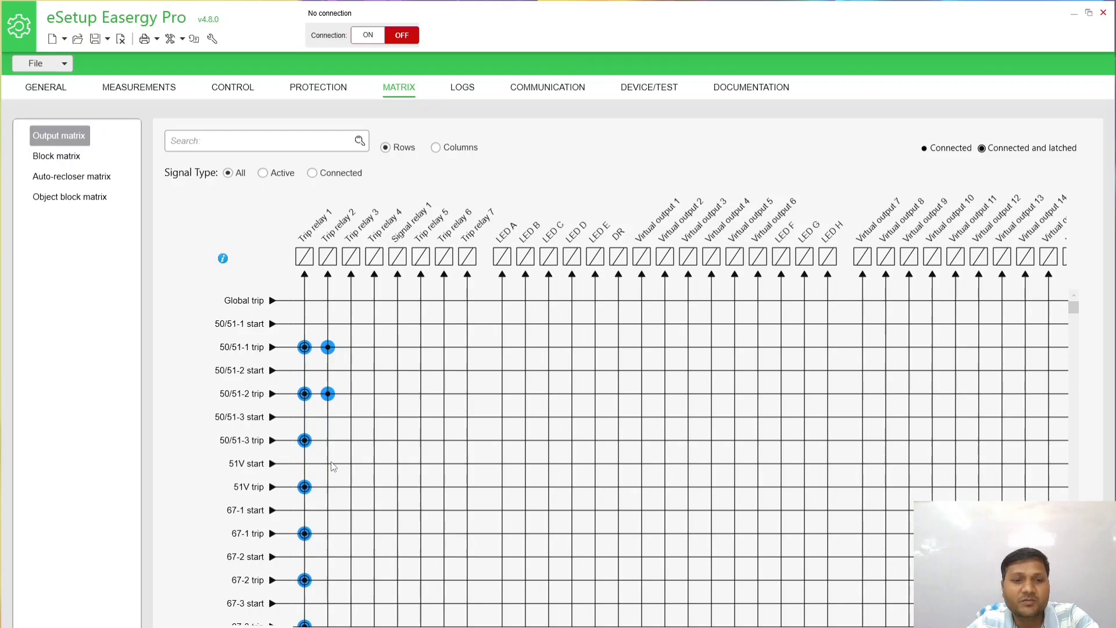
# Connect the 50N/51N-4 and 50N/51N-5 trip signals to Trip relay 3 in the output matrix.
pyautogui.scroll(-15, 333, 472)
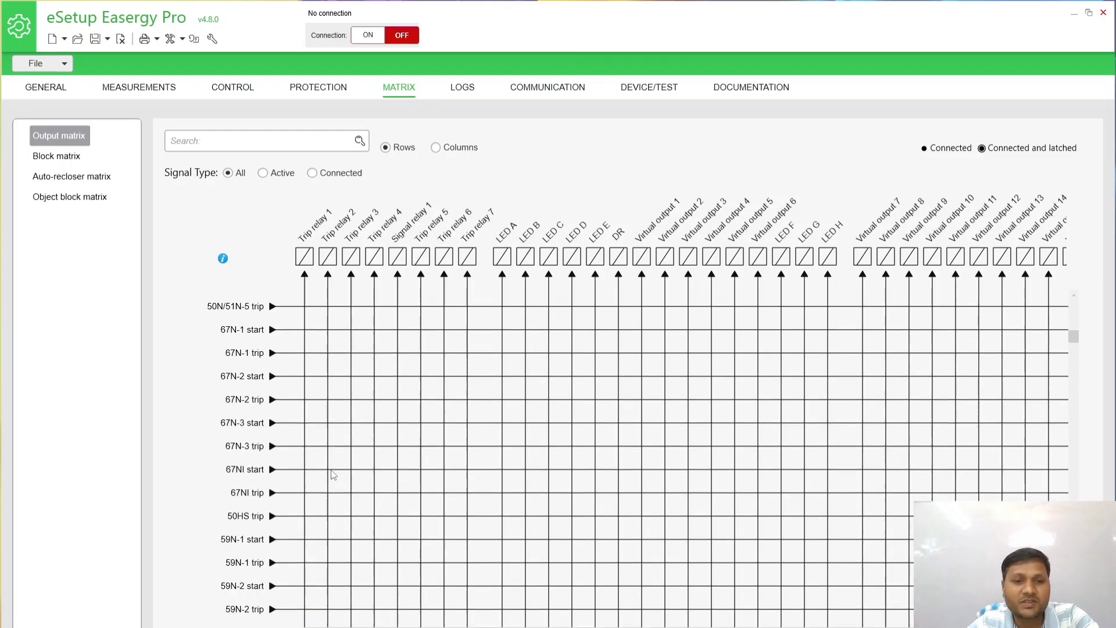
pyautogui.scroll(-10, 334, 472)
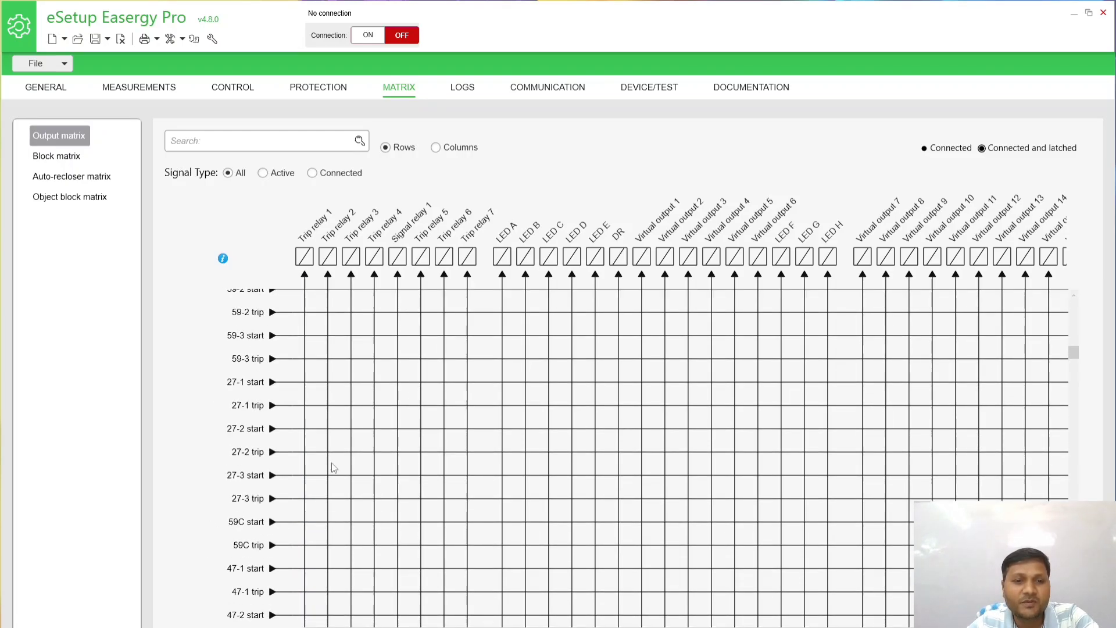
pyautogui.scroll(-10, 333, 470)
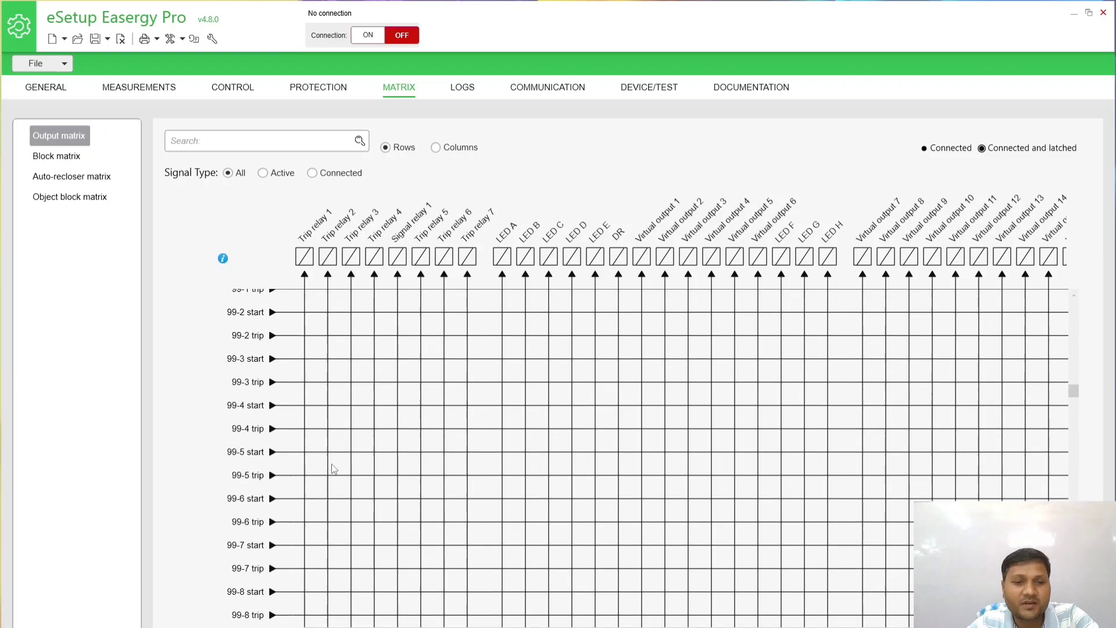
pyautogui.scroll(10, 334, 465)
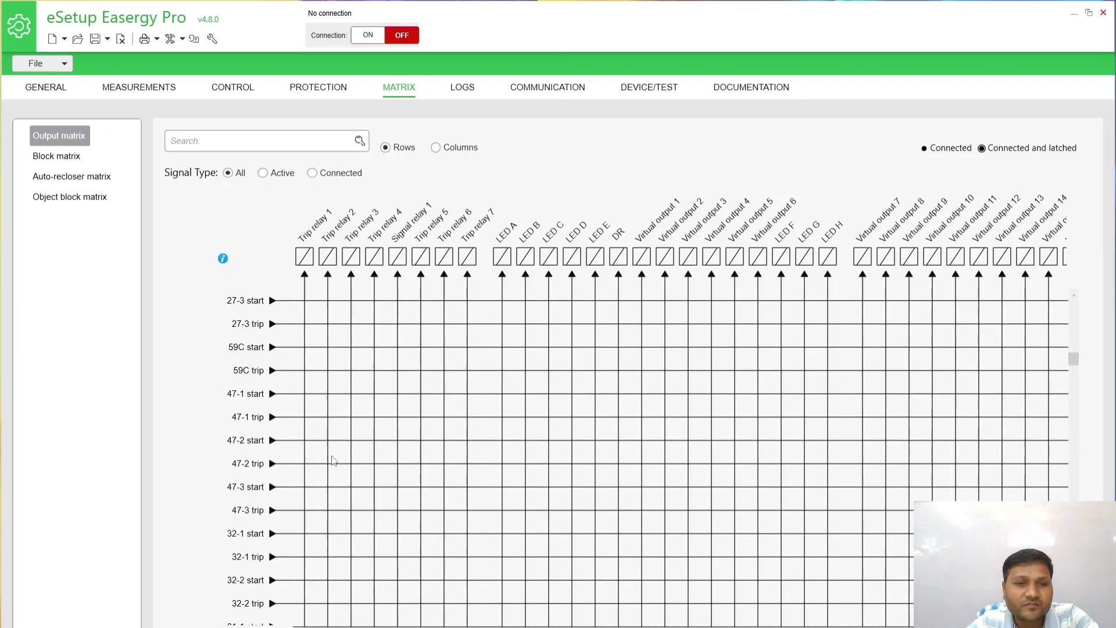
pyautogui.scroll(10, 333, 461)
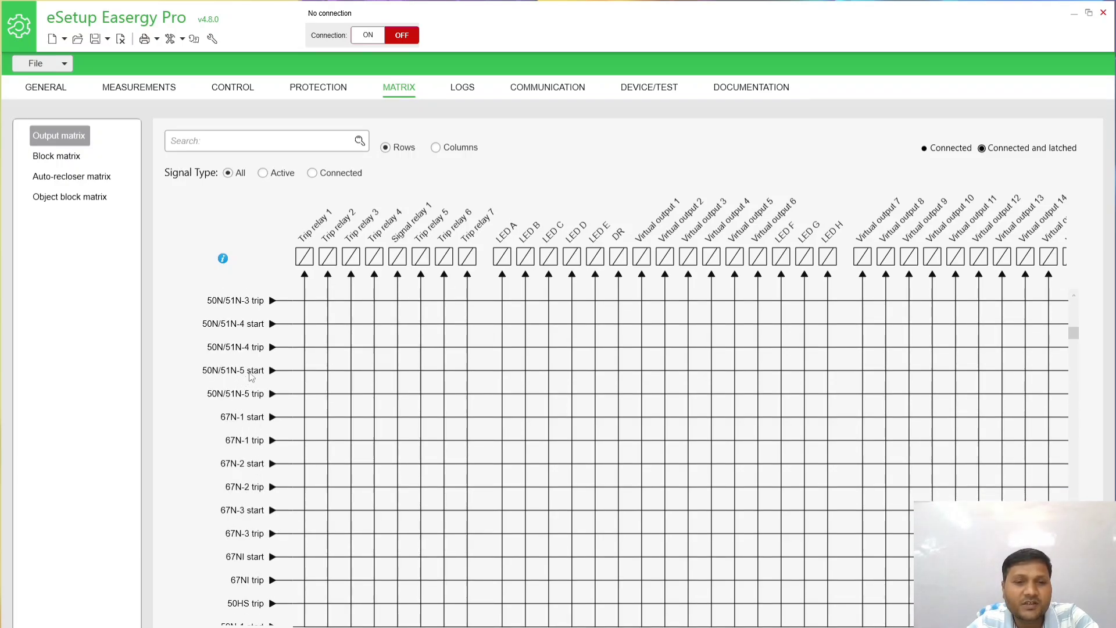
pyautogui.click(351, 347)
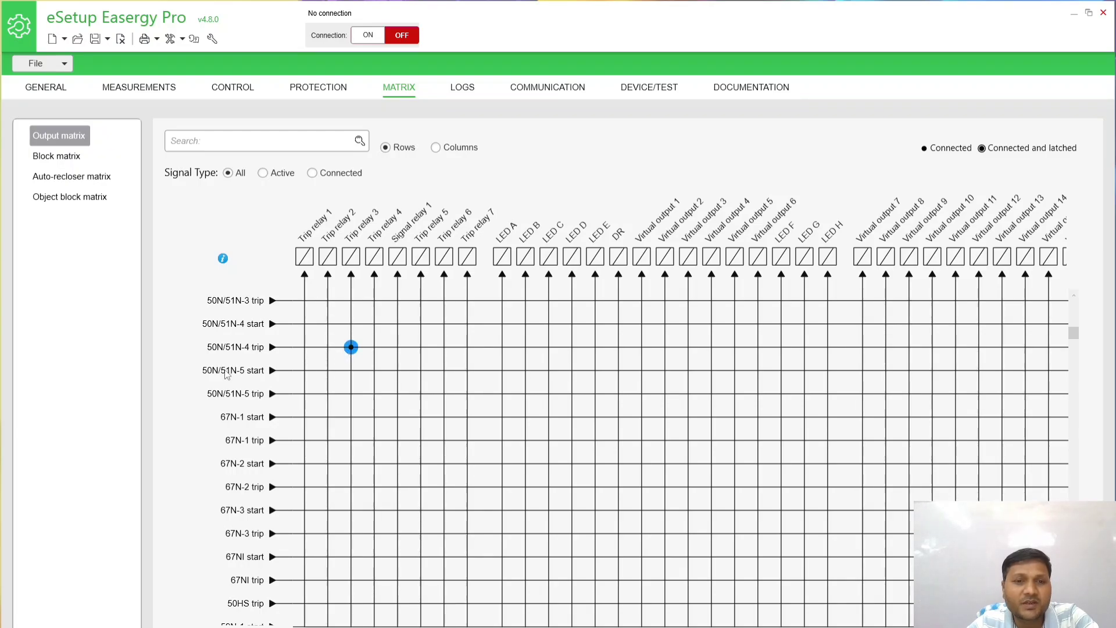
pyautogui.click(352, 393)
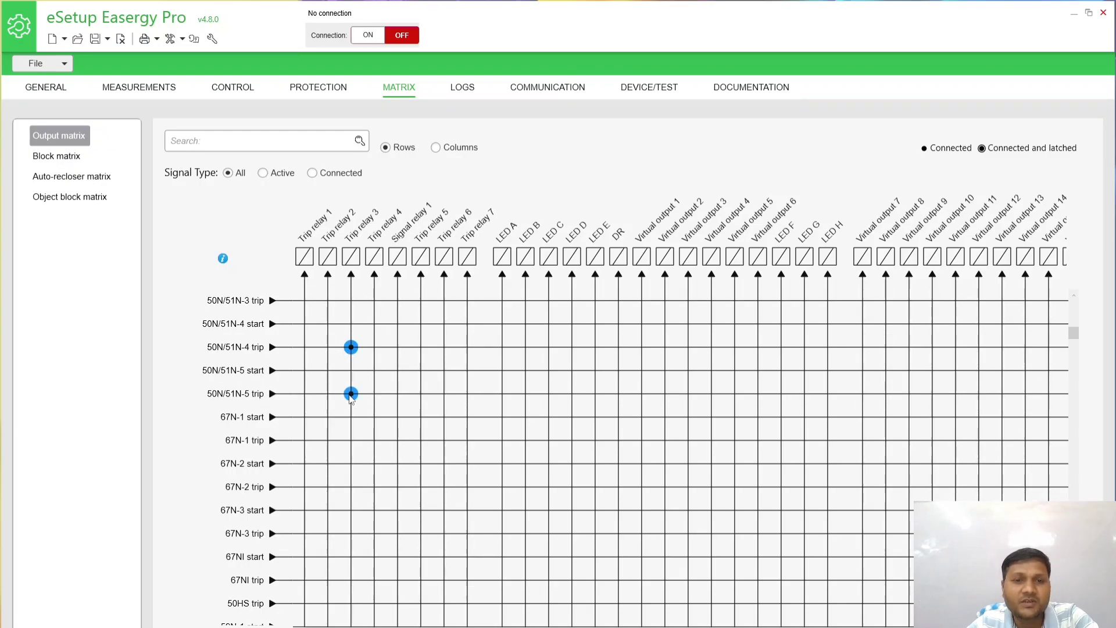
# Check the descriptions assigned to the digital inputs in the control settings to identify the external trip inputs.
pyautogui.scroll(-5, 352, 424)
pyautogui.scroll(-15, 358, 464)
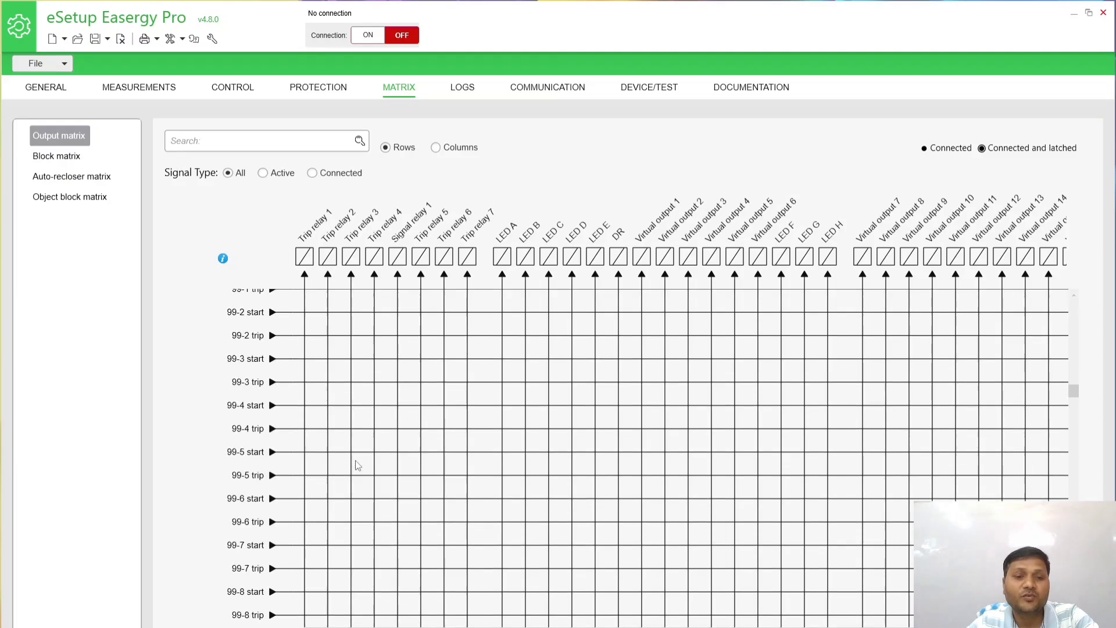
pyautogui.scroll(3, 357, 463)
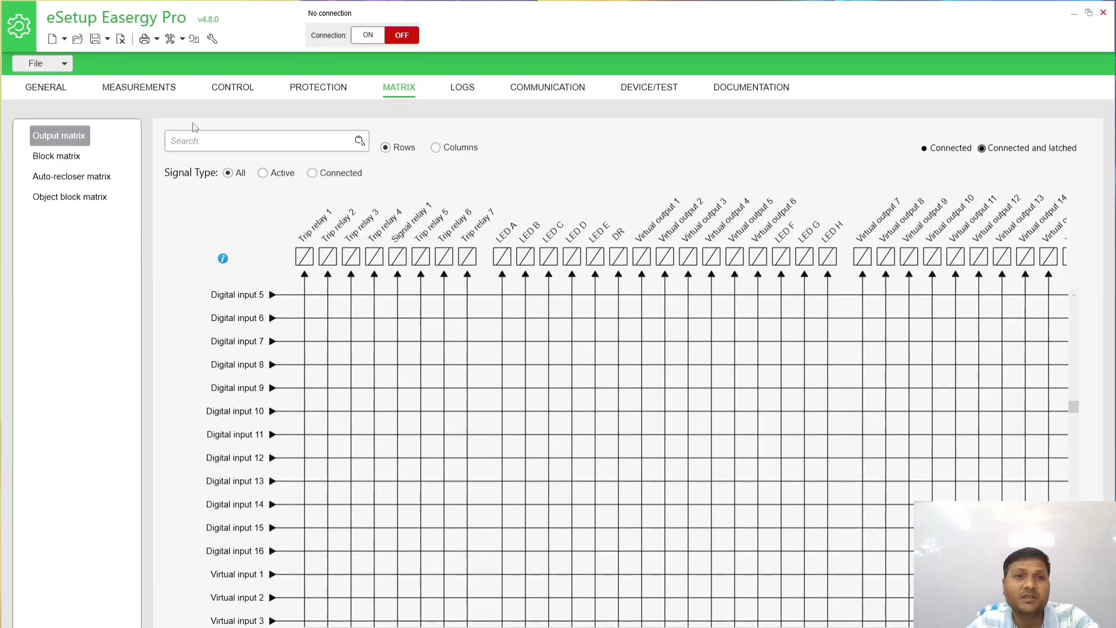
pyautogui.click(137, 90)
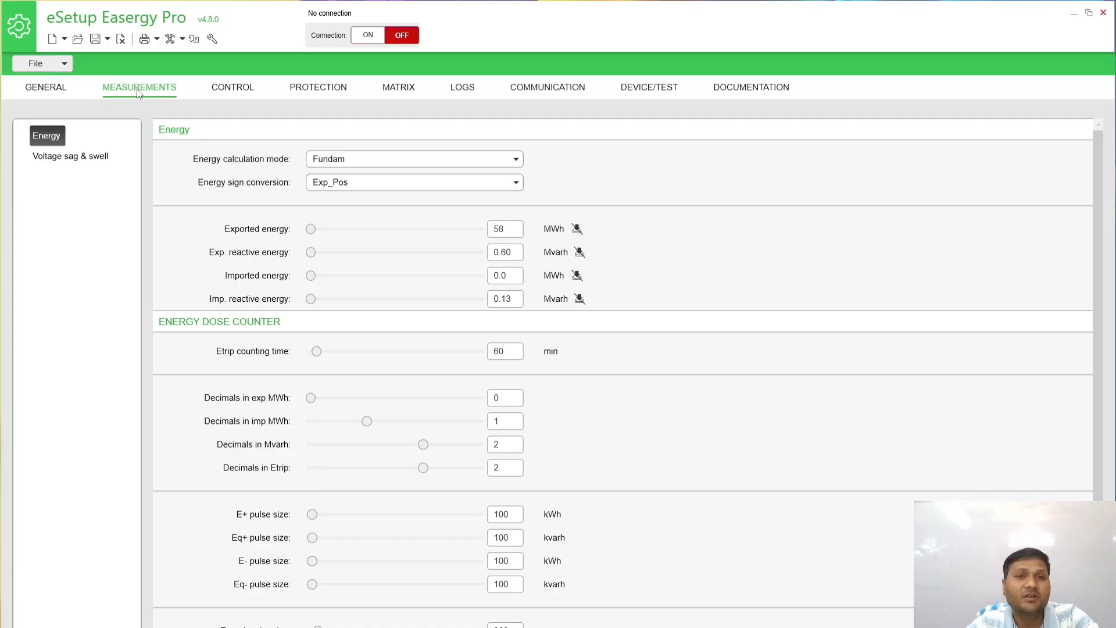
pyautogui.click(228, 89)
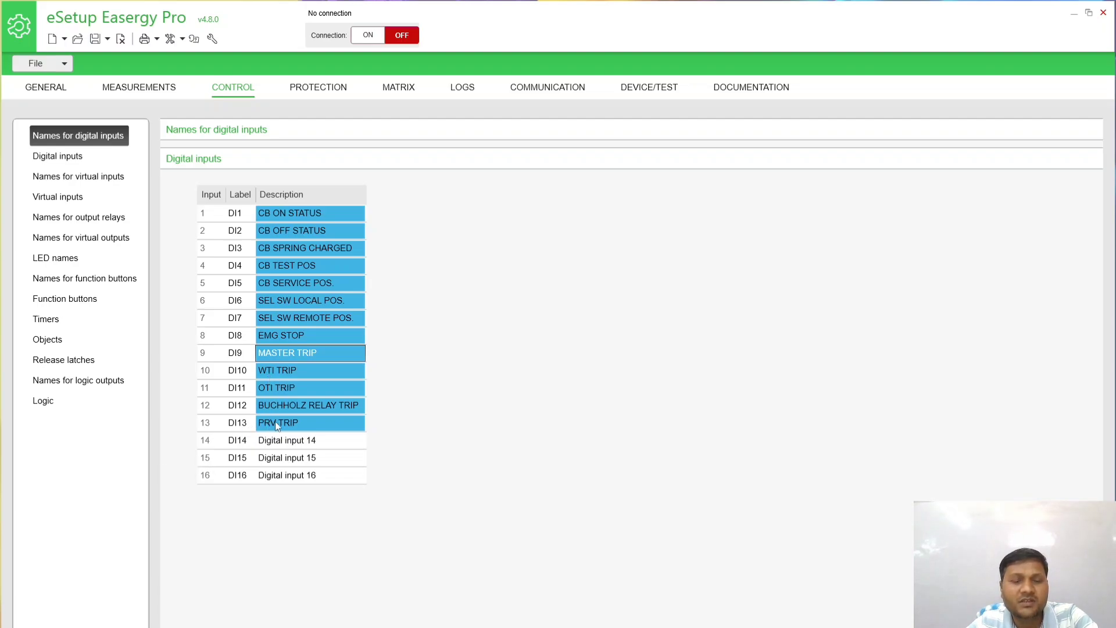
# In the output matrix, connect Digital inputs 10, 11, 12 and 13 to Trip relay 1 as connected and latched.
pyautogui.click(399, 88)
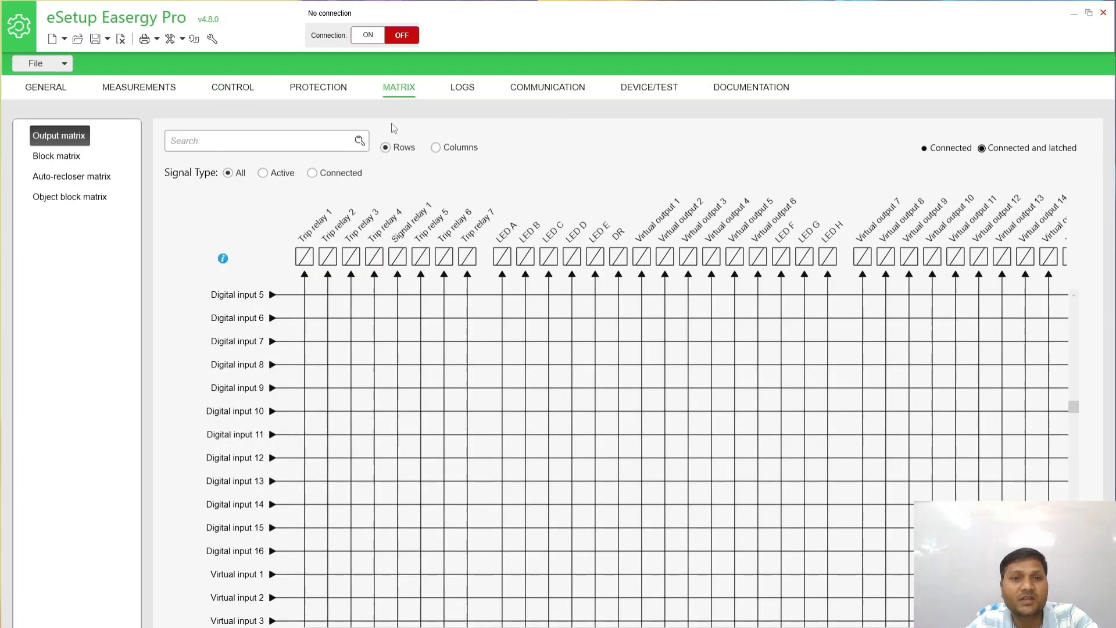
pyautogui.scroll(-3, 330, 357)
pyautogui.scroll(10, 331, 357)
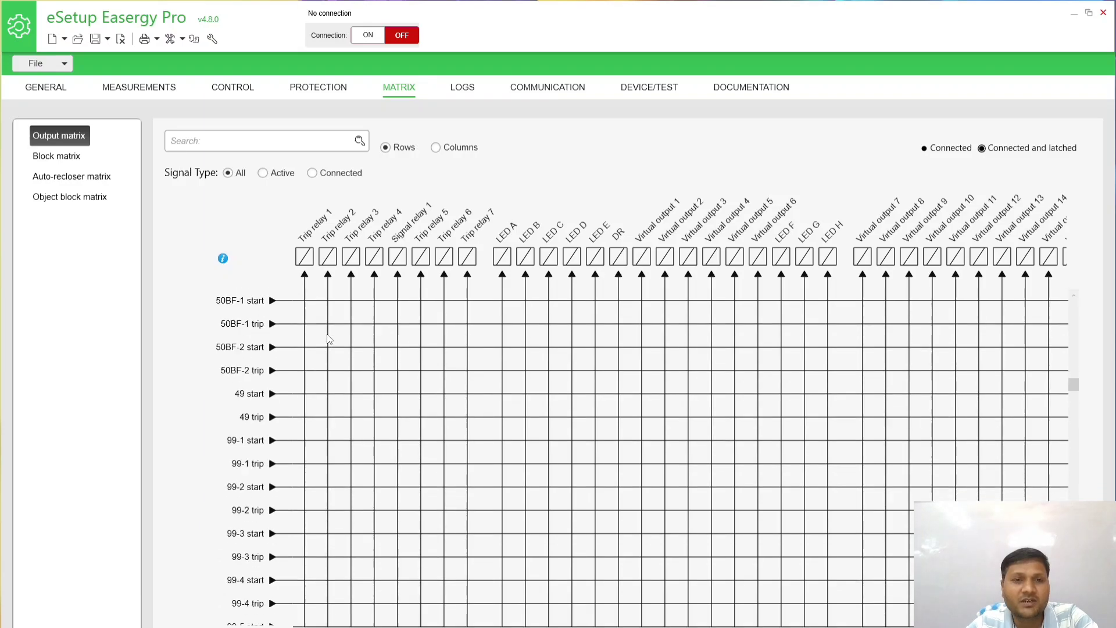
pyautogui.scroll(-10, 330, 390)
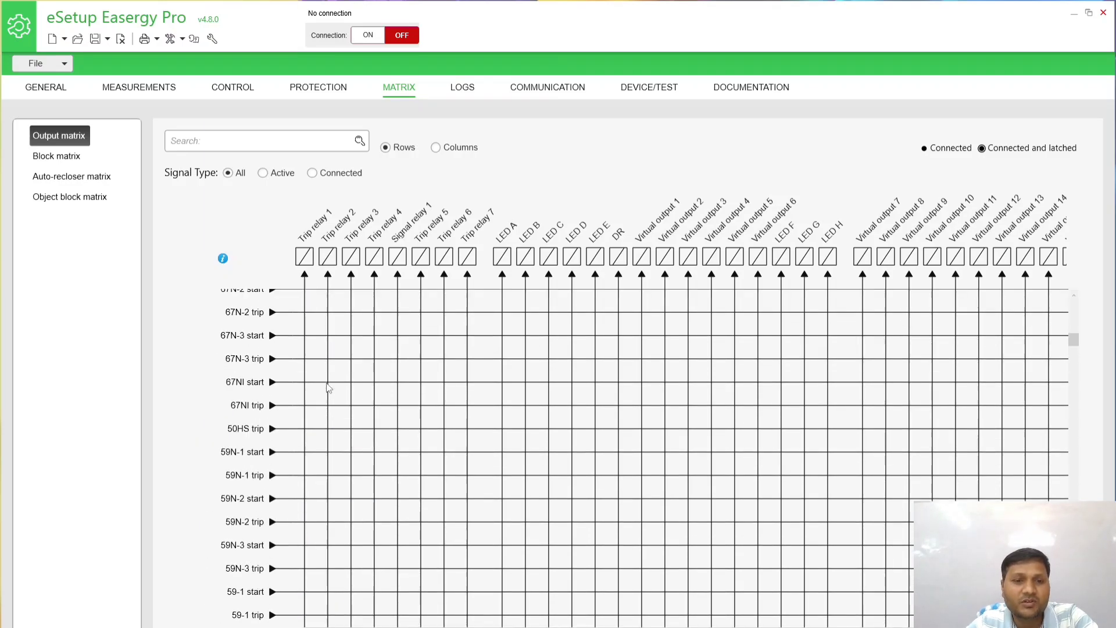
pyautogui.scroll(-10, 326, 398)
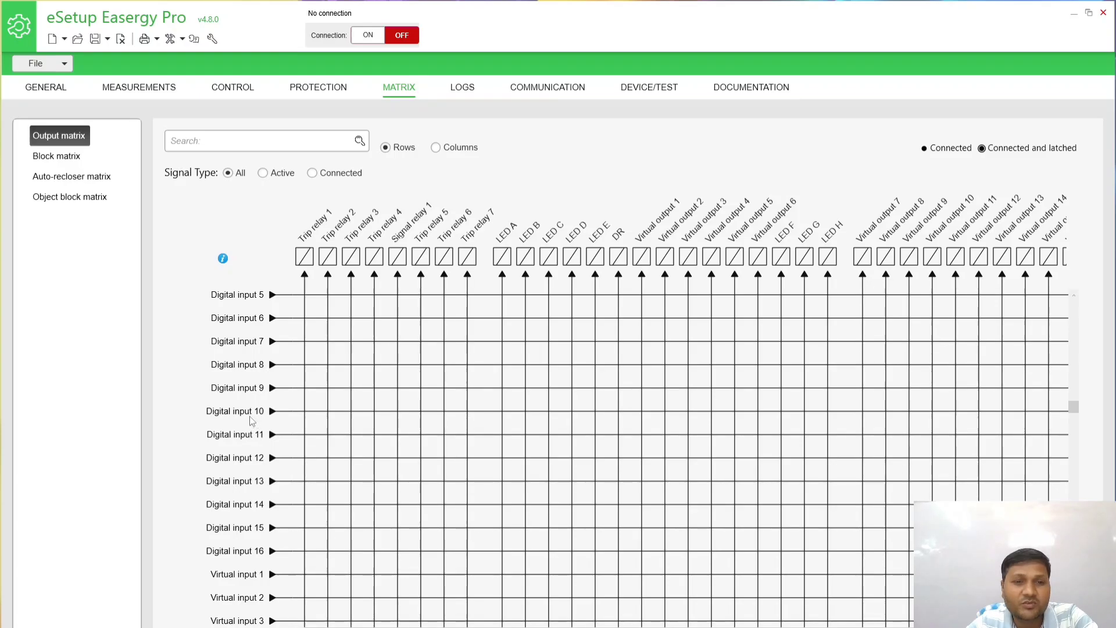
pyautogui.click(305, 411)
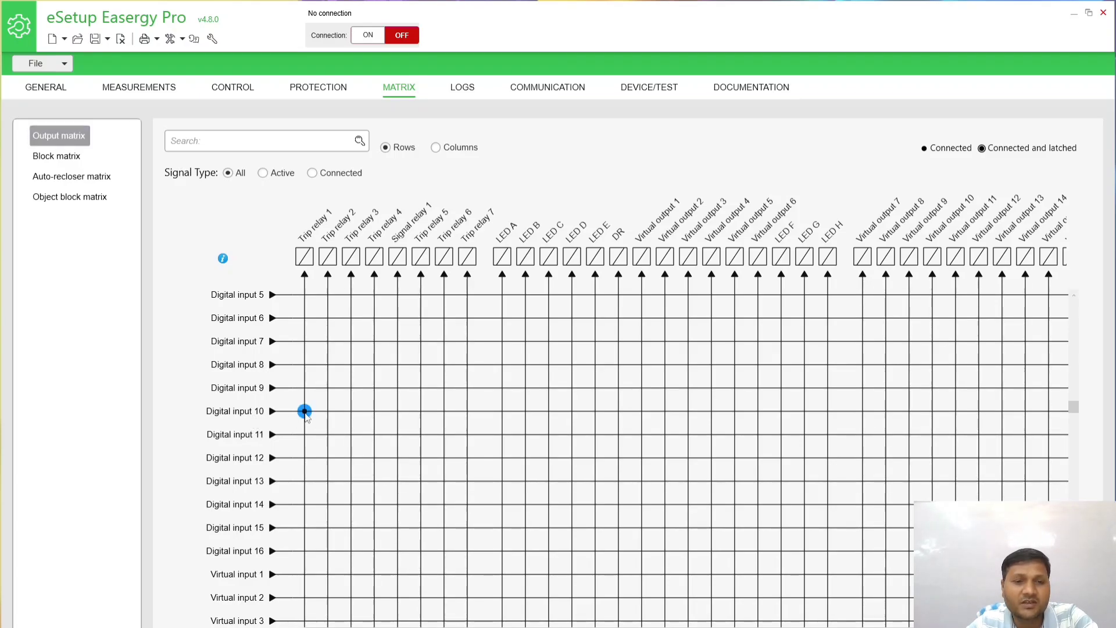
pyautogui.click(305, 416)
pyautogui.click(306, 436)
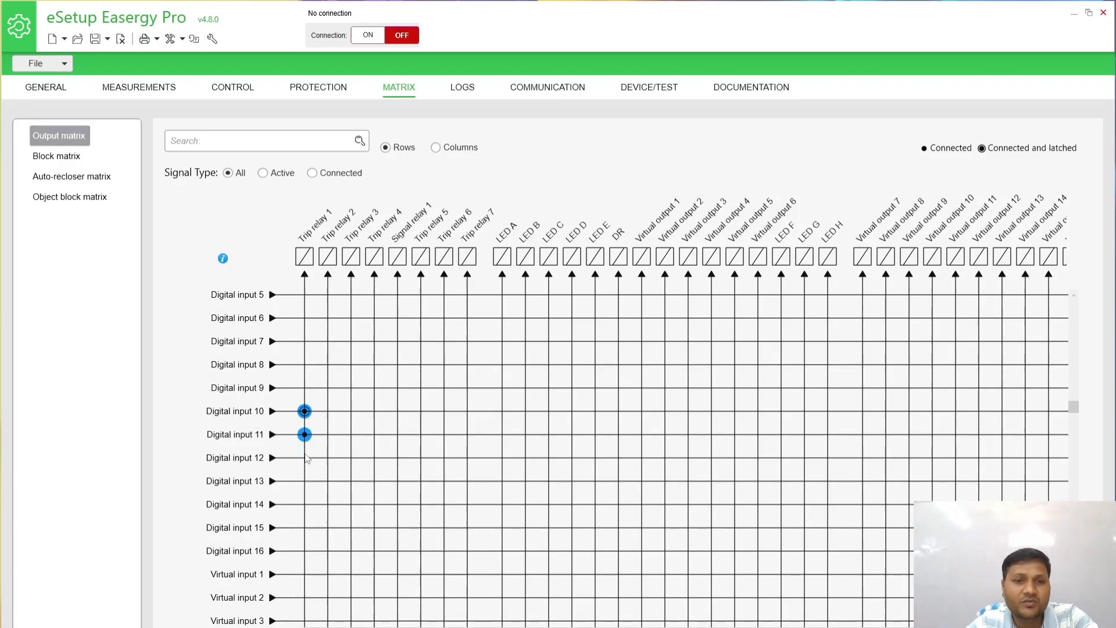
pyautogui.click(305, 439)
pyautogui.click(306, 459)
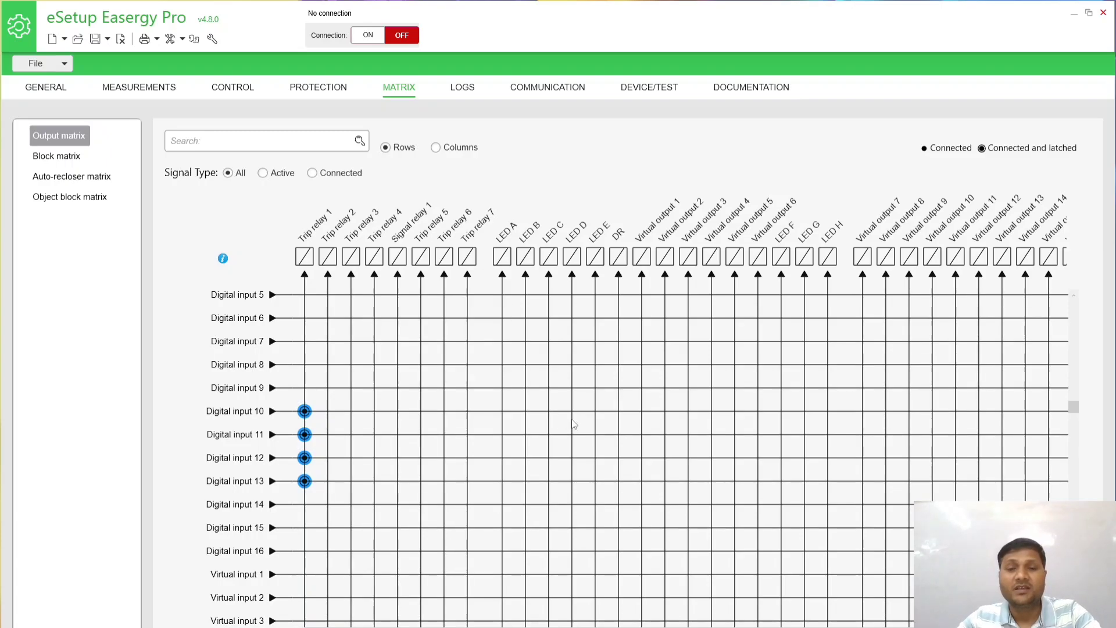
# Connect the 27-1 and 27-2 trip signals to Trip relay 4 in the output matrix as connected without latching.
pyautogui.scroll(3, 573, 423)
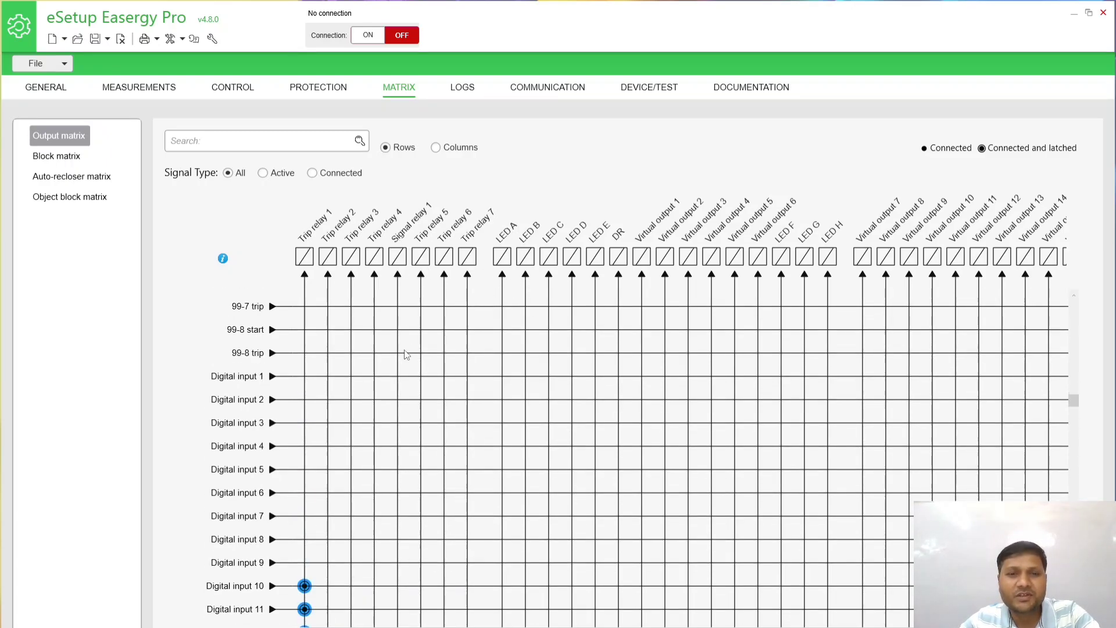
pyautogui.scroll(10, 379, 393)
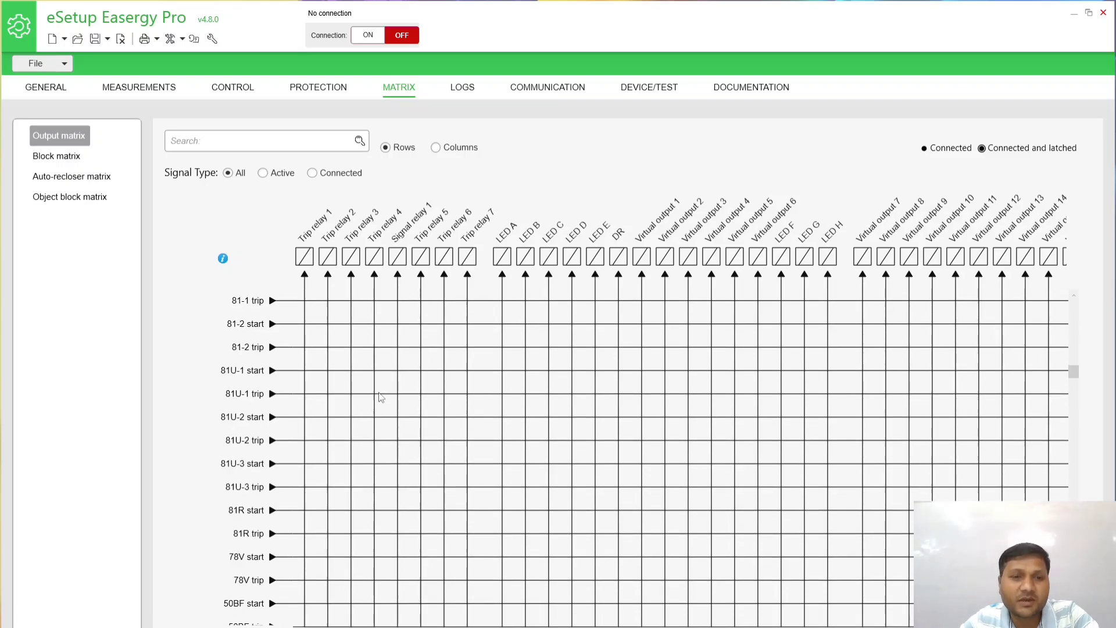
pyautogui.scroll(5, 381, 397)
pyautogui.scroll(-6, 381, 397)
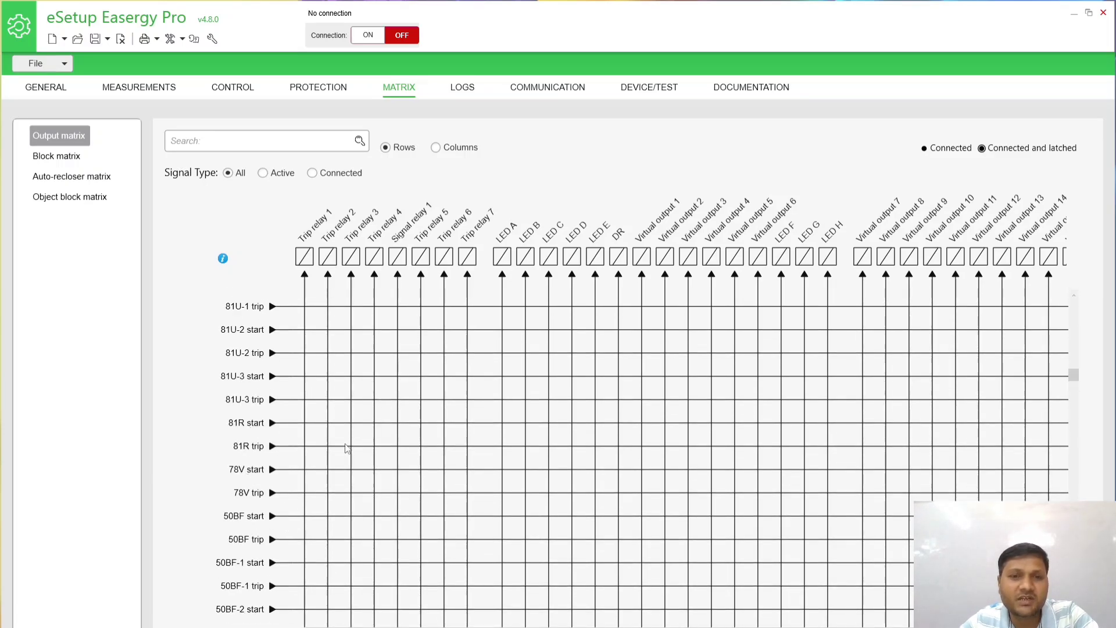
pyautogui.scroll(7, 367, 419)
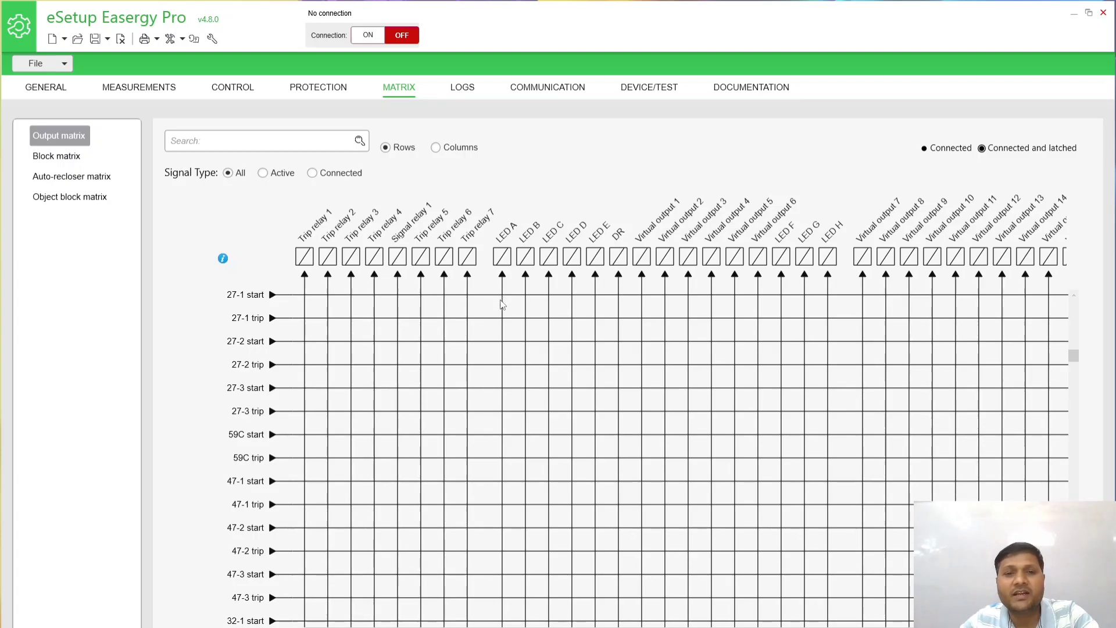
pyautogui.scroll(8, 407, 376)
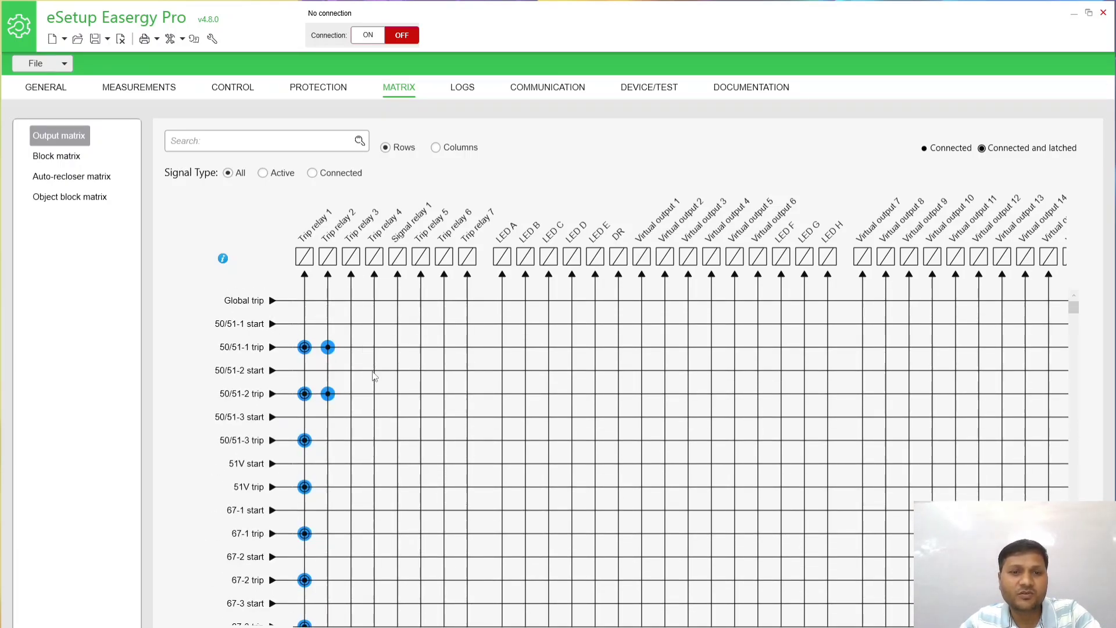
pyautogui.scroll(-8, 358, 473)
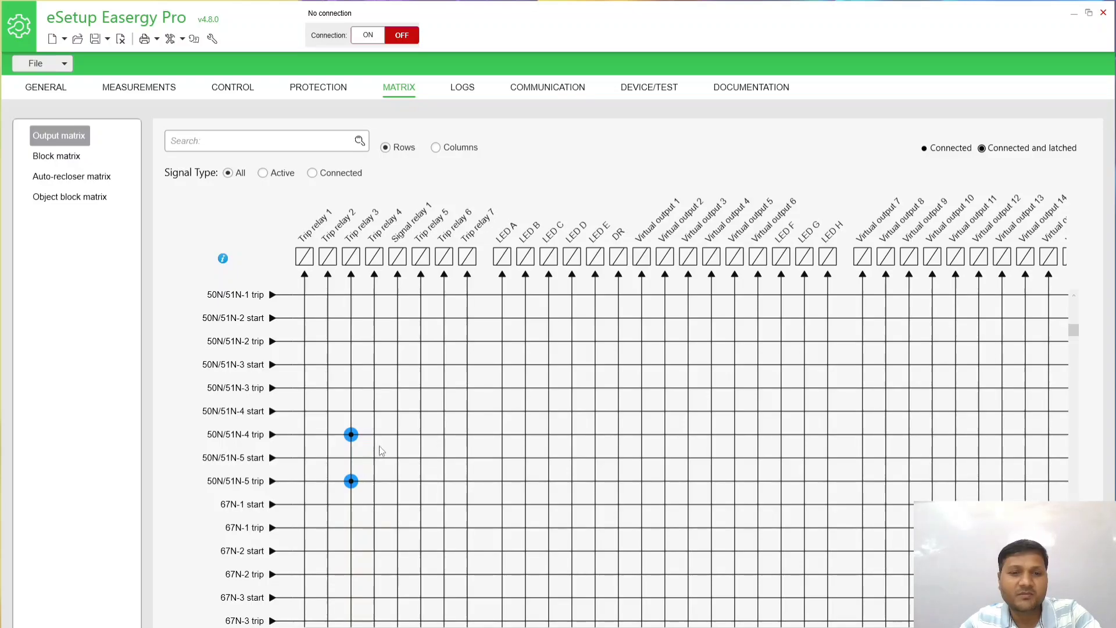
pyautogui.scroll(-8, 361, 464)
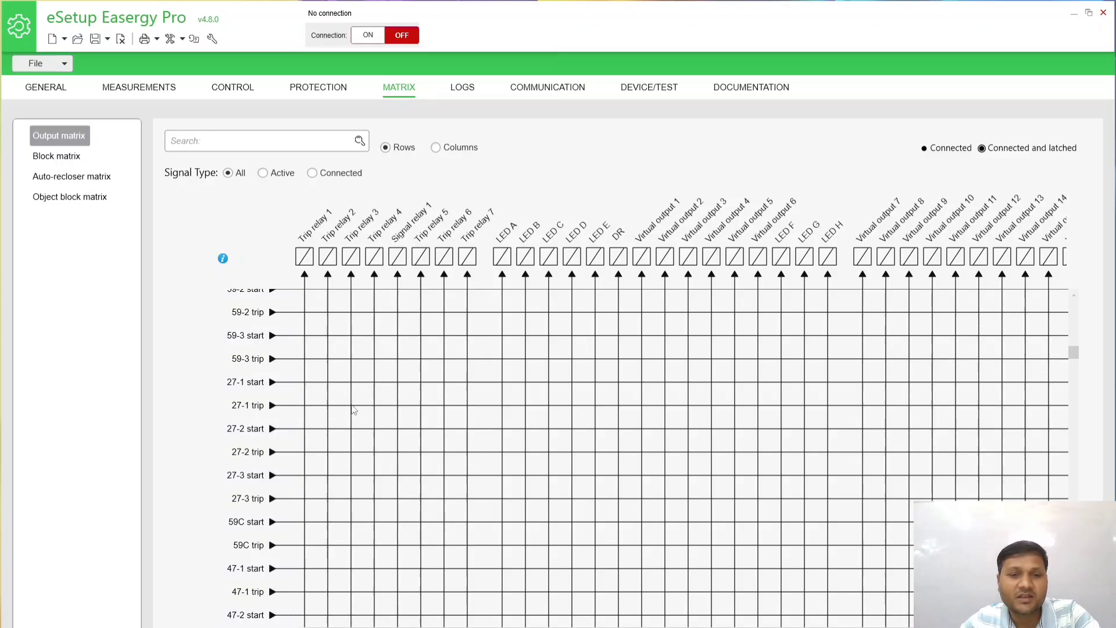
pyautogui.click(375, 405)
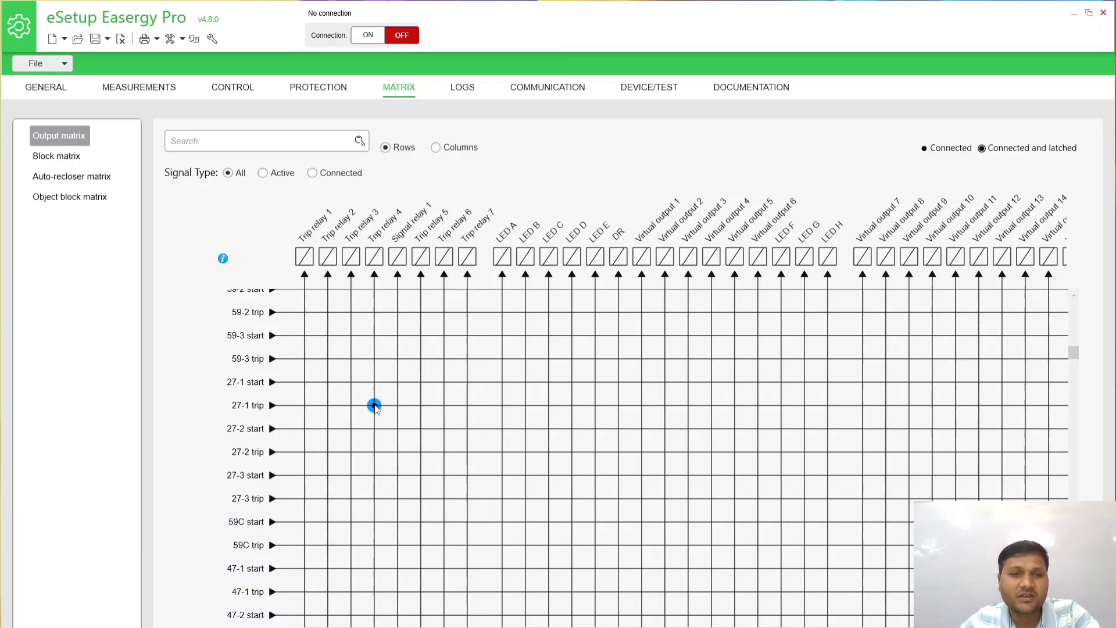
pyautogui.click(375, 405)
pyautogui.click(374, 406)
pyautogui.click(374, 452)
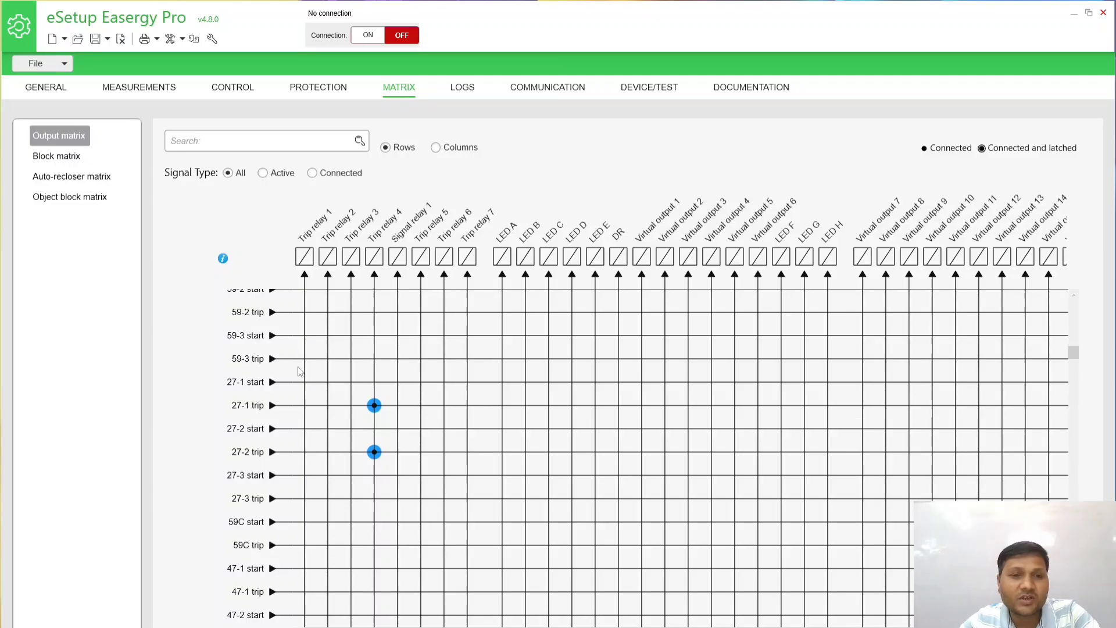
# Connect the 59-2 and 59-3 trip signals to Signal relay 1 in the output matrix.
pyautogui.scroll(3, 300, 371)
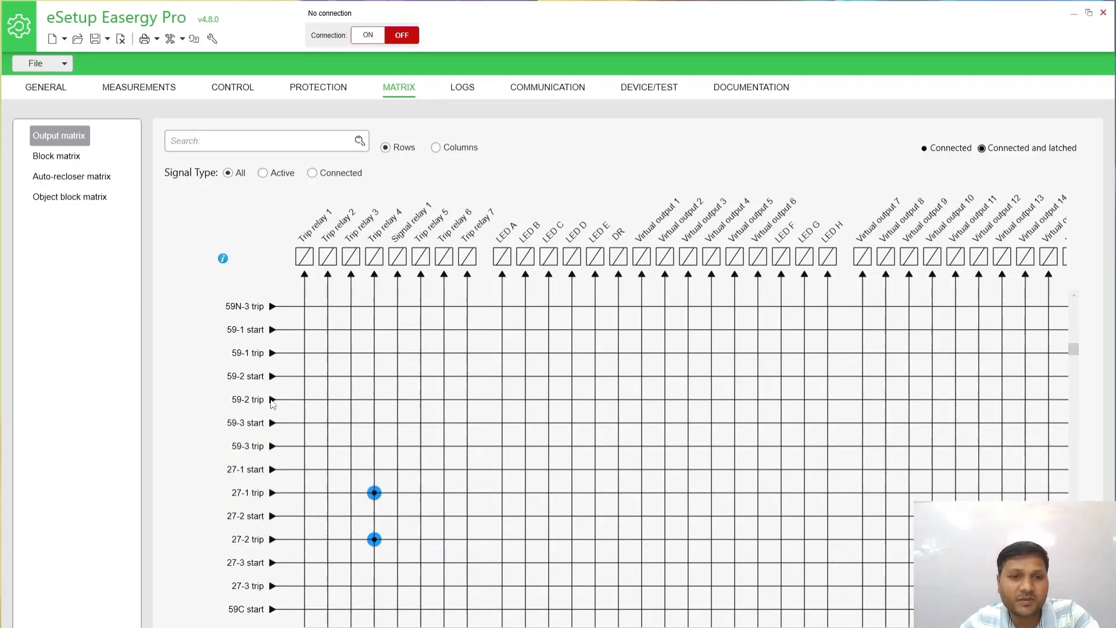
pyautogui.click(398, 400)
pyautogui.click(398, 445)
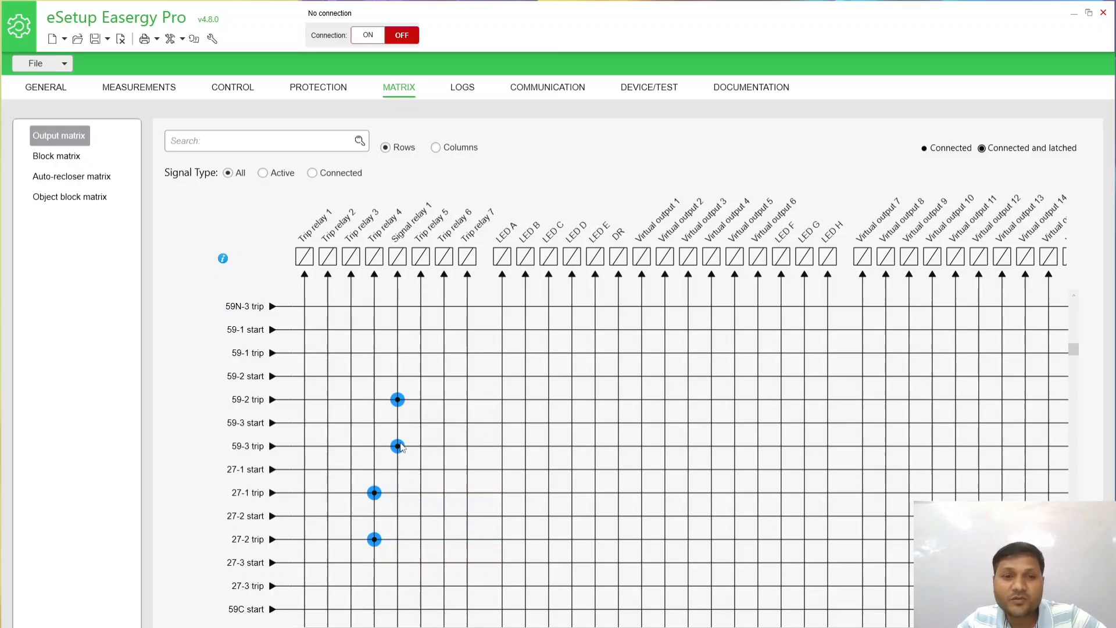
# Connect the 50/51-1 and 50/51-2 trip signals to LED A in the output matrix.
pyautogui.scroll(15, 457, 400)
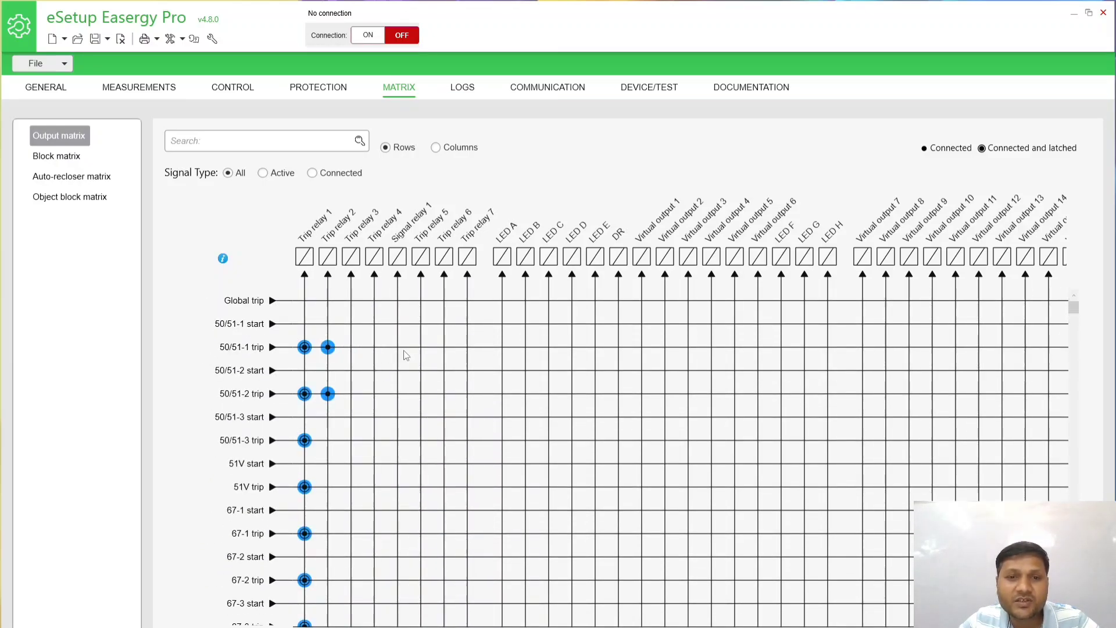
pyautogui.click(503, 348)
pyautogui.click(503, 394)
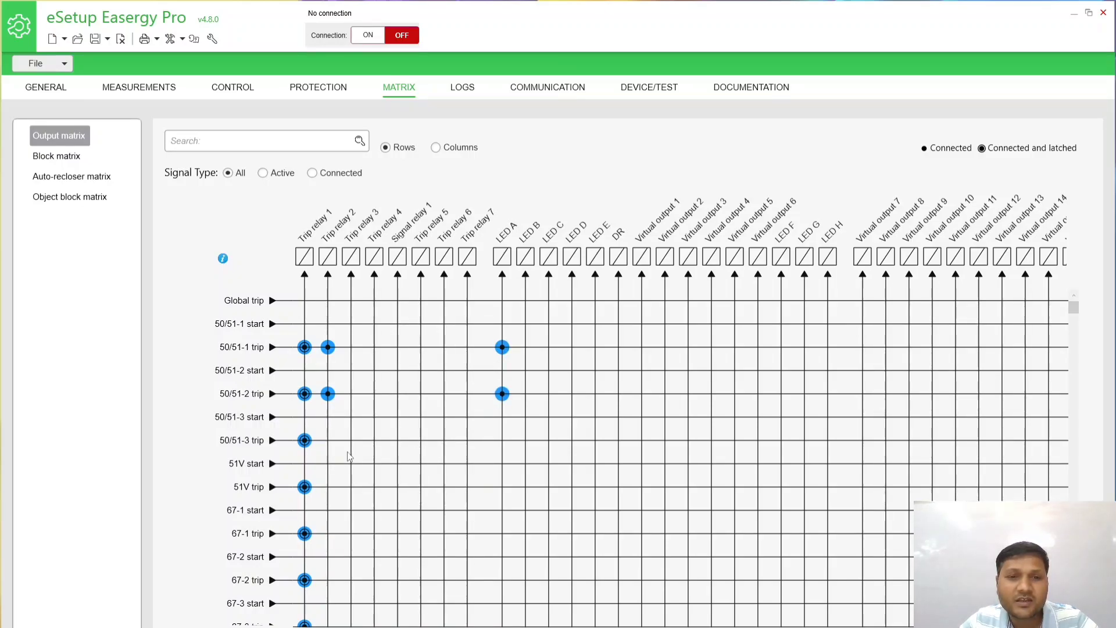
pyautogui.scroll(-10, 350, 457)
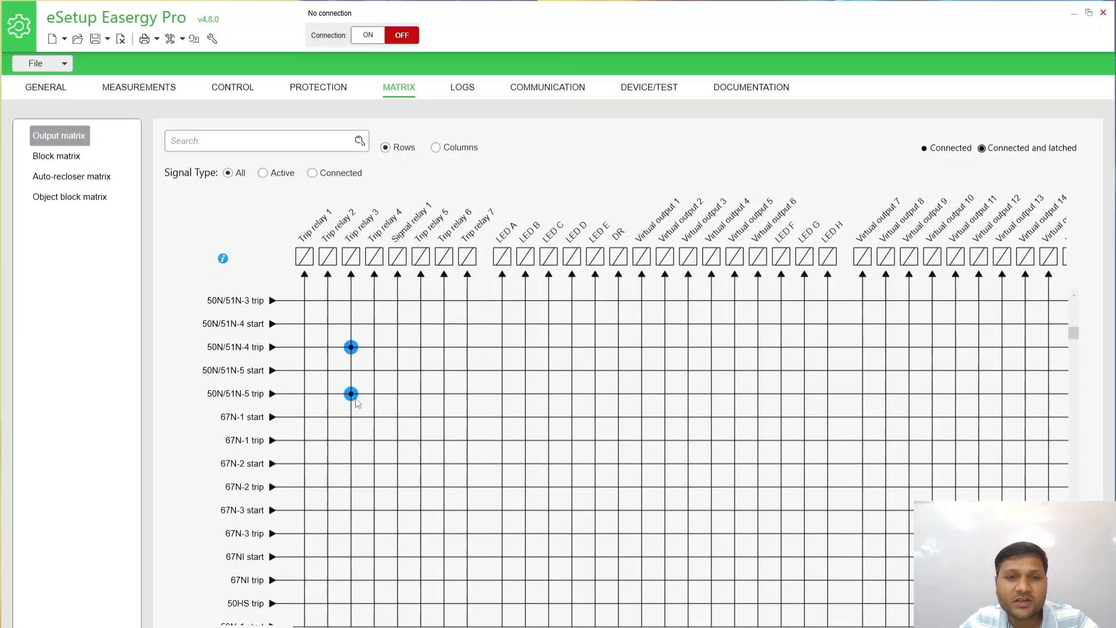
# Connect the 50N/51N-4 and 50N/51N-5 trip signals to LED B in the output matrix.
pyautogui.click(525, 347)
pyautogui.click(526, 393)
# Connect the 59-2 and 59-3 trip signals to LED C and the 27-1 and 27-2 trip signals to LED D in the output matrix.
pyautogui.scroll(-2, 530, 398)
pyautogui.scroll(-8, 531, 398)
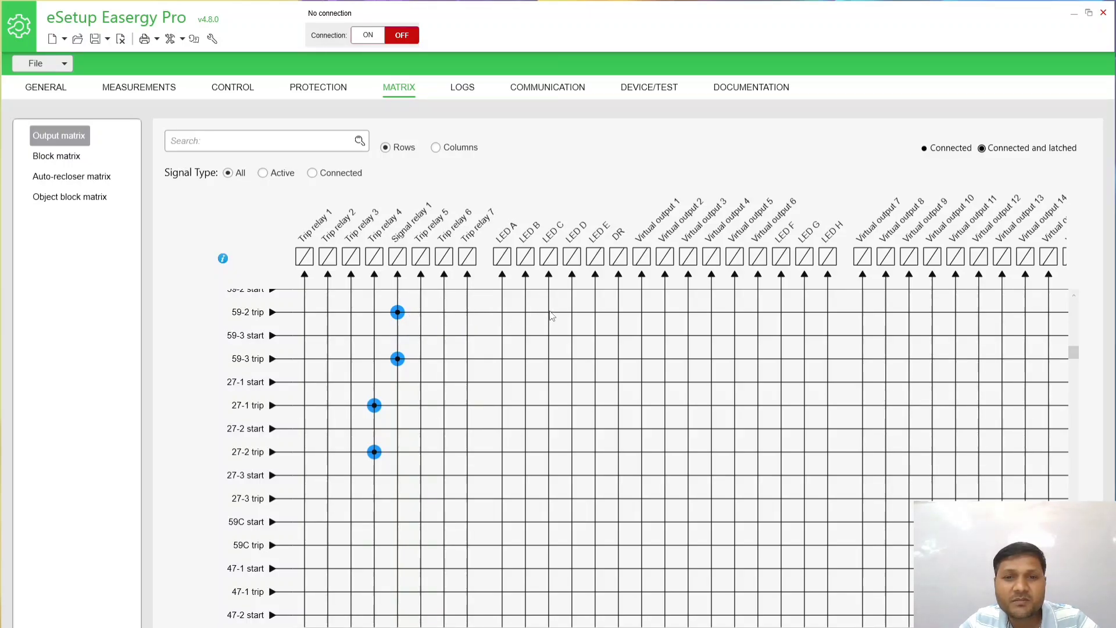
pyautogui.click(549, 312)
pyautogui.click(549, 358)
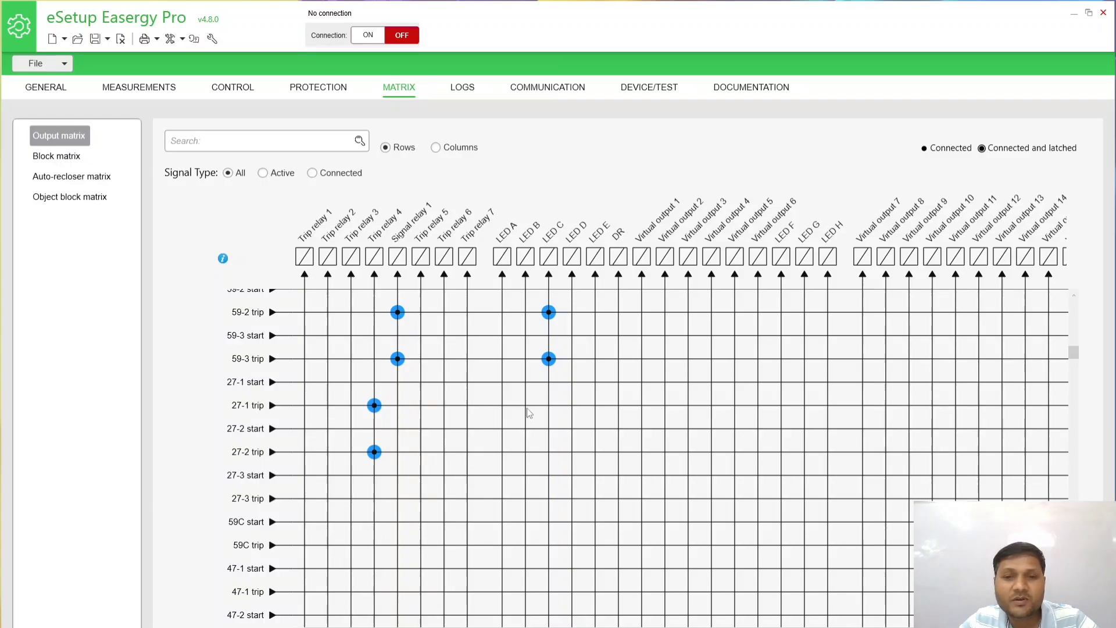
pyautogui.click(572, 406)
pyautogui.click(572, 452)
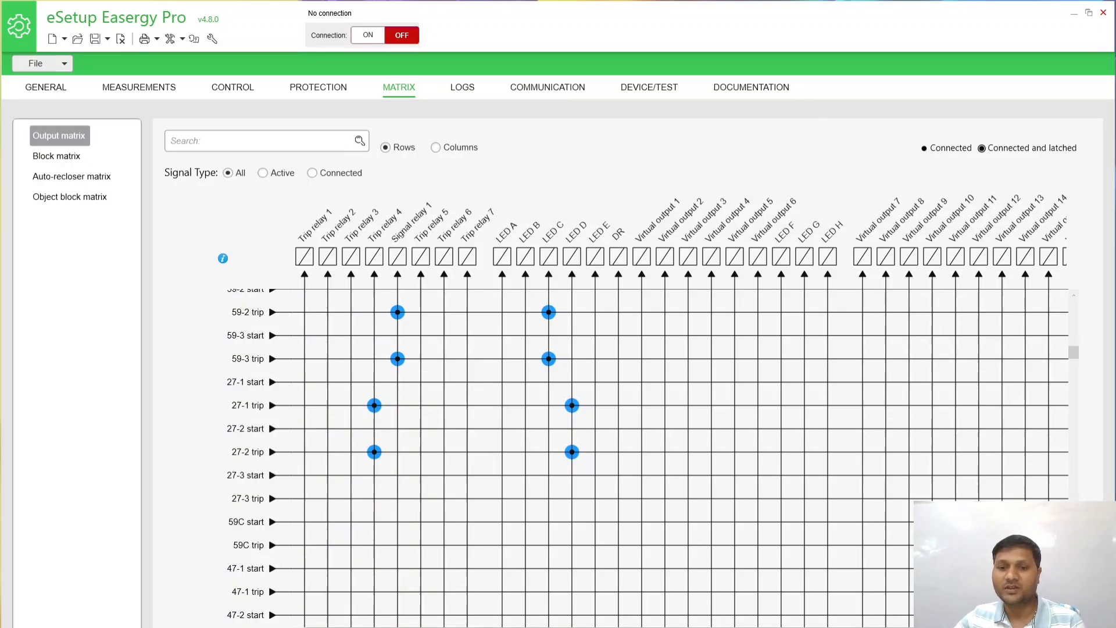
# Review the remaining output matrix rows and columns, and the event-enabling alarm settings in the logs section.
pyautogui.moveTo(700, 627); pyautogui.dragTo(832, 627)
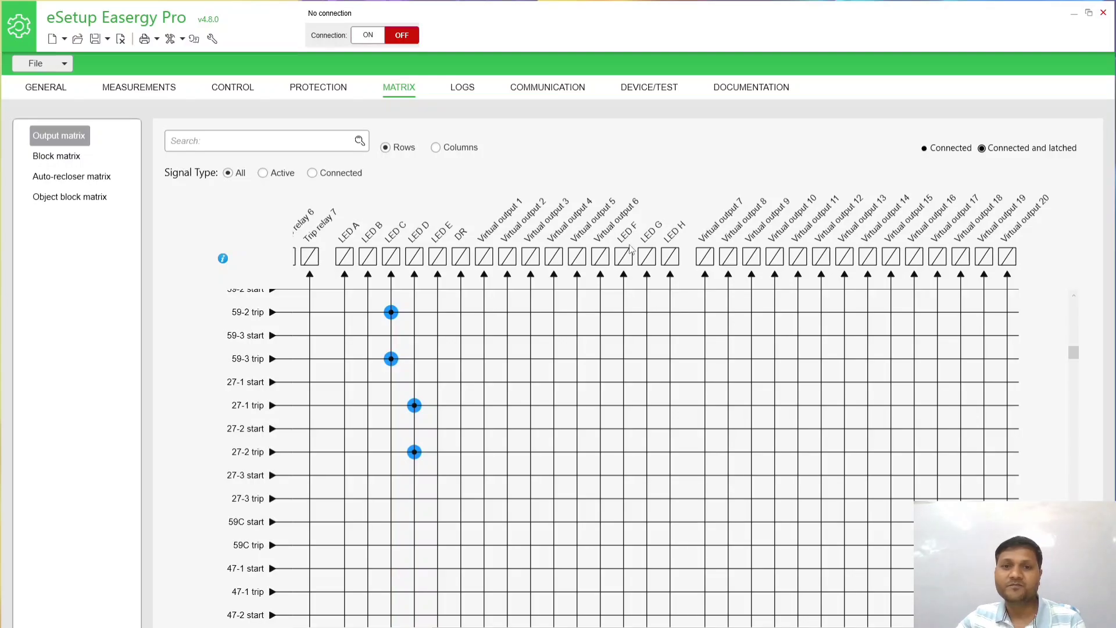
pyautogui.scroll(-5, 697, 298)
pyautogui.scroll(-3, 658, 361)
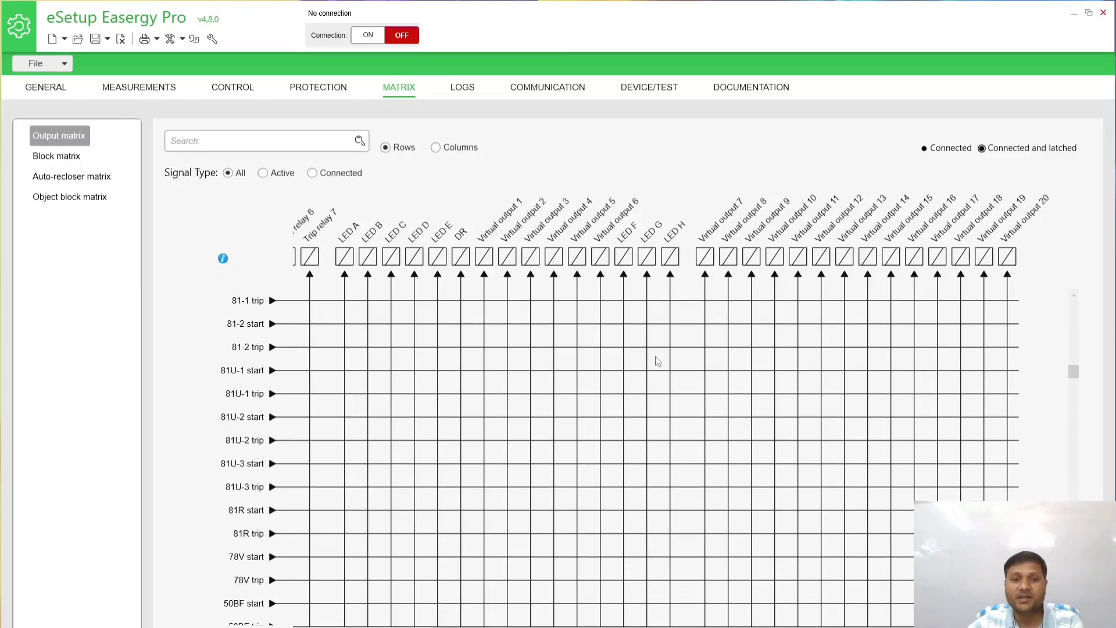
pyautogui.scroll(10, 607, 381)
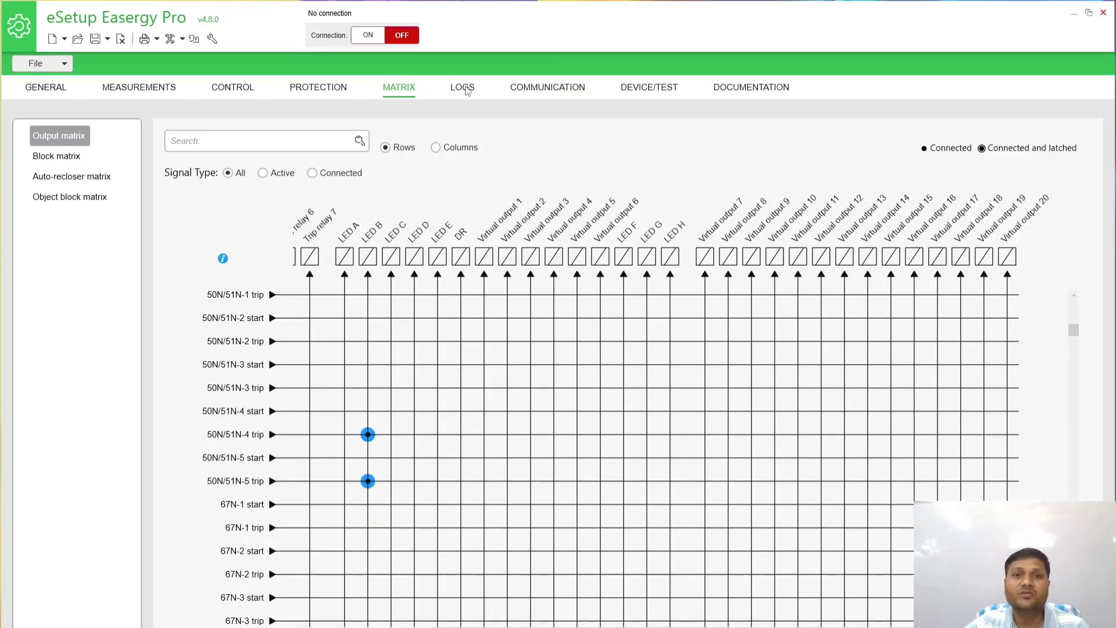
pyautogui.click(466, 89)
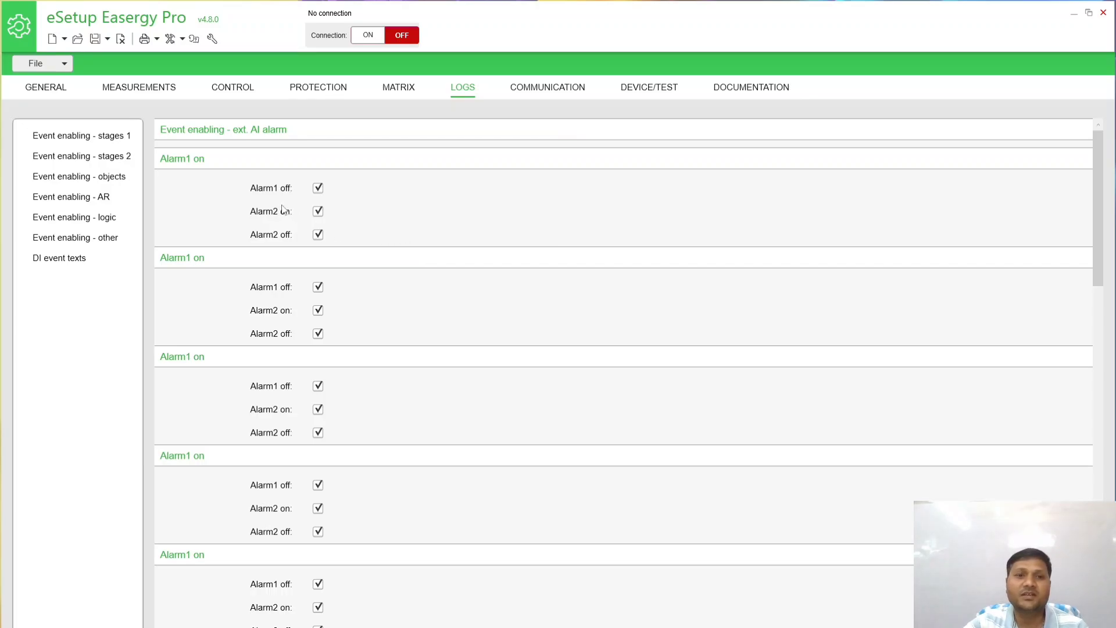
pyautogui.scroll(-10, 337, 274)
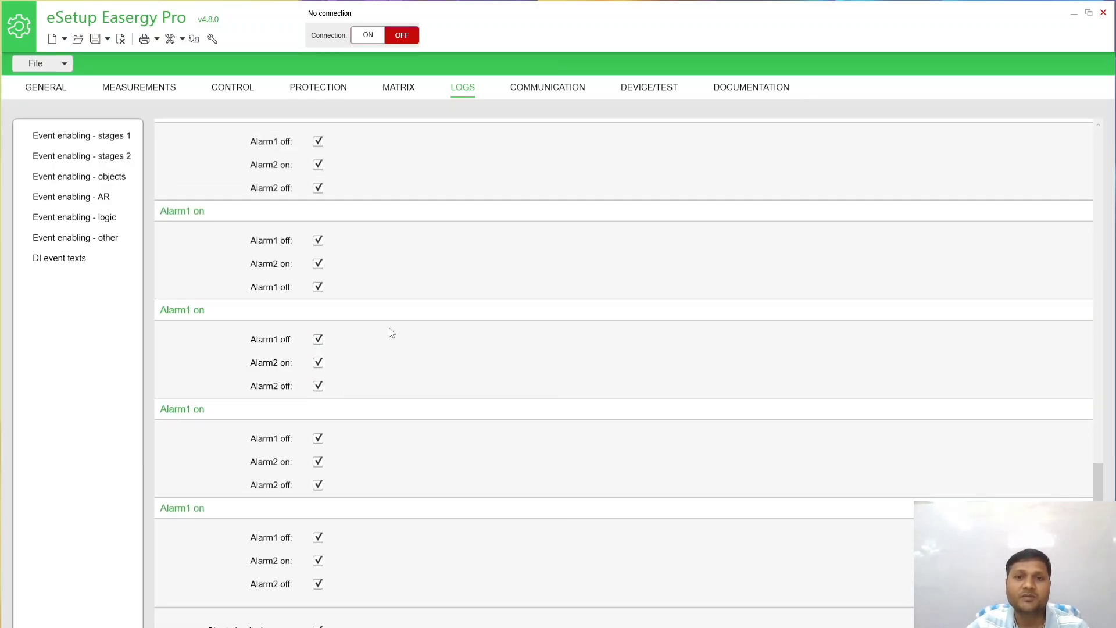
# Set the remote port protocol to ModBusMstr in the communication protocol configuration.
pyautogui.click(542, 89)
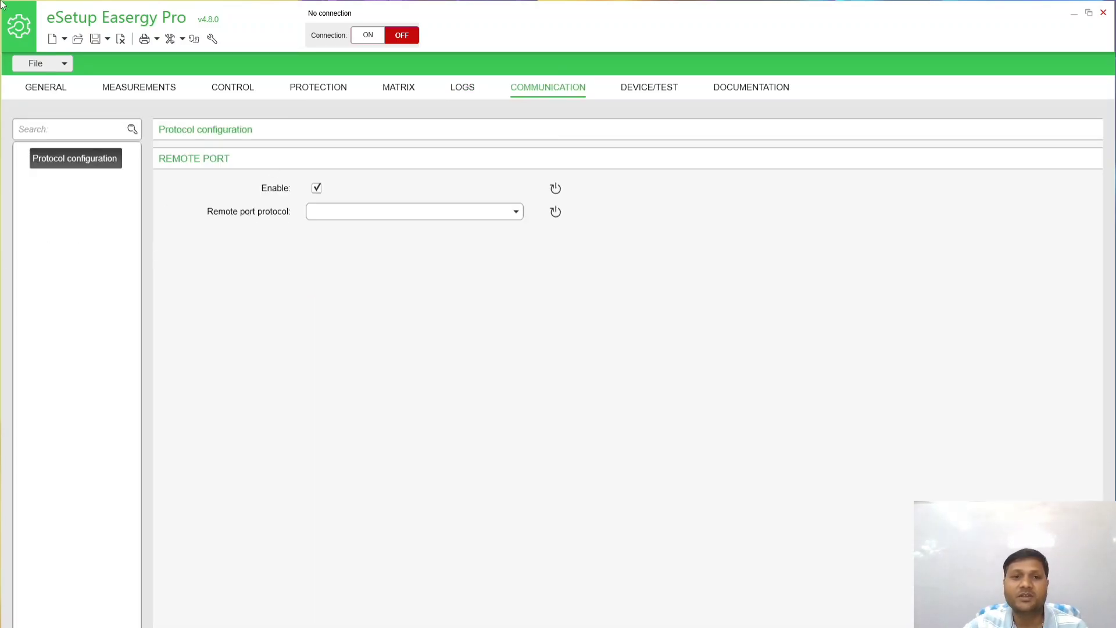
pyautogui.click(516, 212)
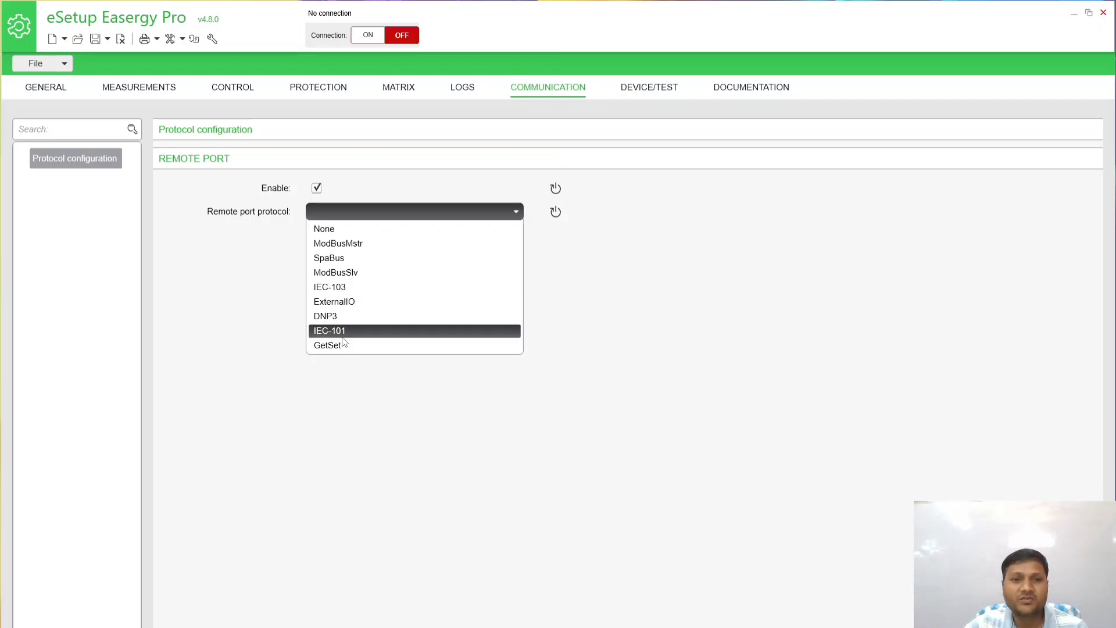
pyautogui.click(341, 231)
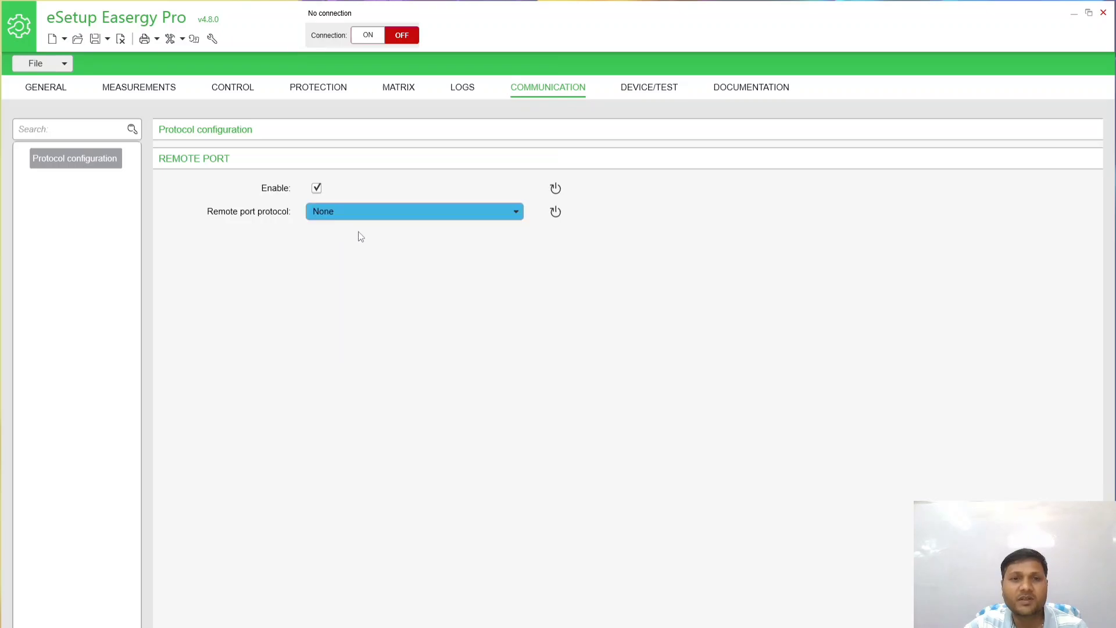
pyautogui.click(523, 211)
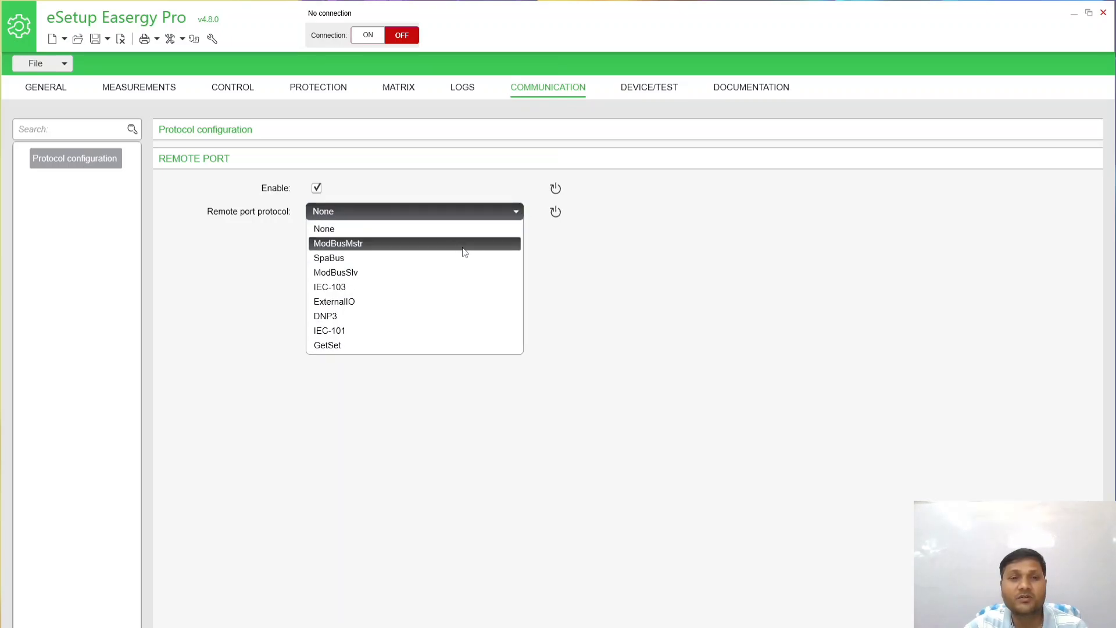
pyautogui.click(516, 212)
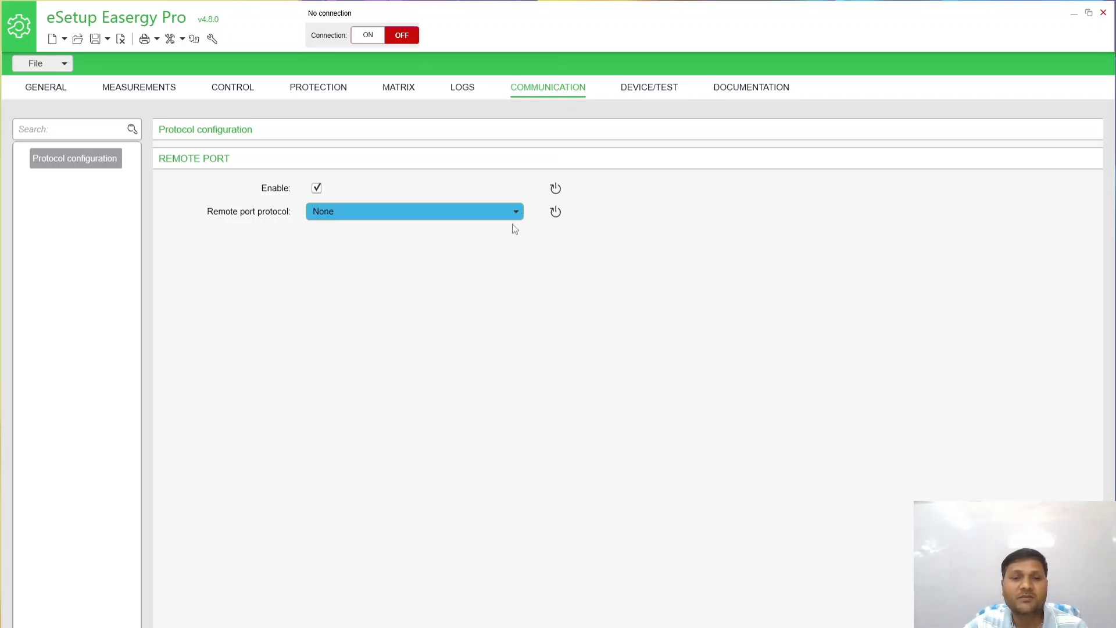
pyautogui.click(517, 211)
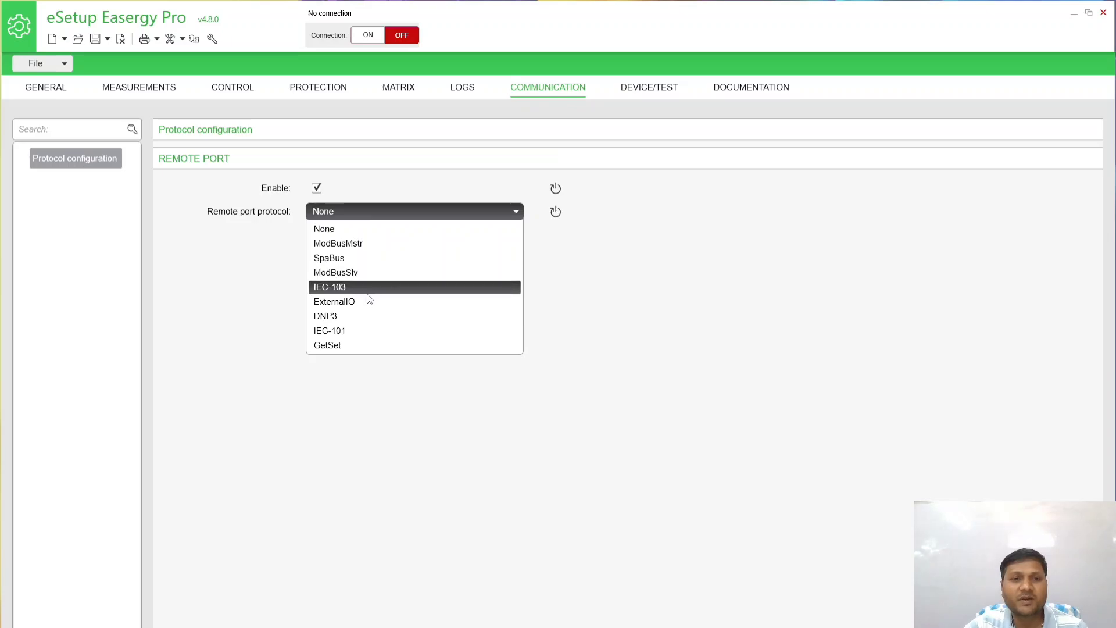
pyautogui.click(365, 244)
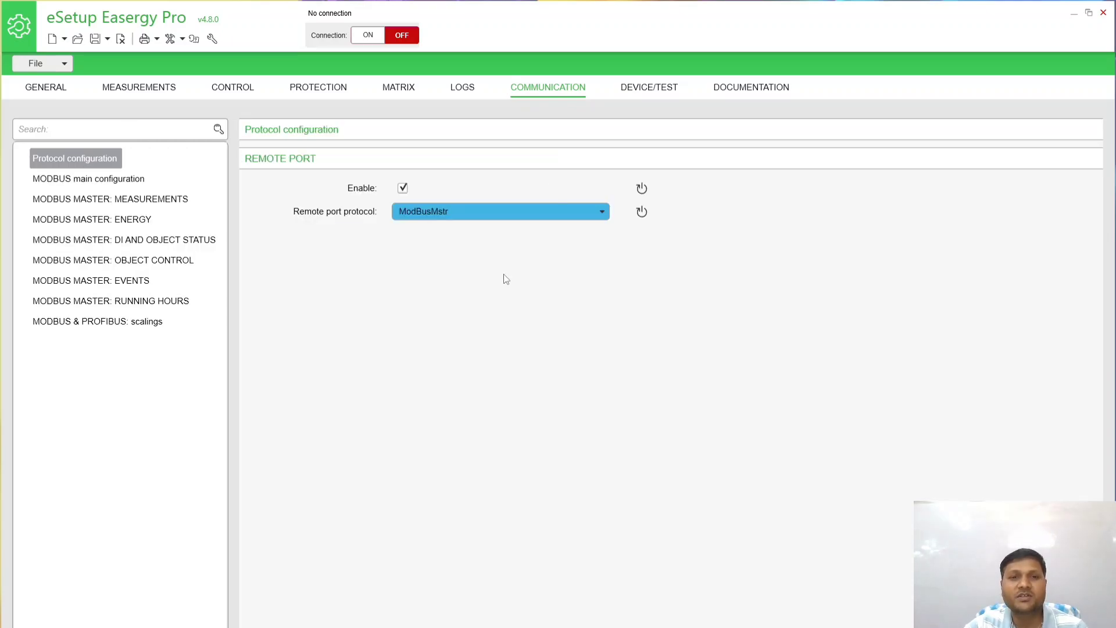
# Examine the MODBUS main configuration and the options available for its bit rate and parity.
pyautogui.click(102, 181)
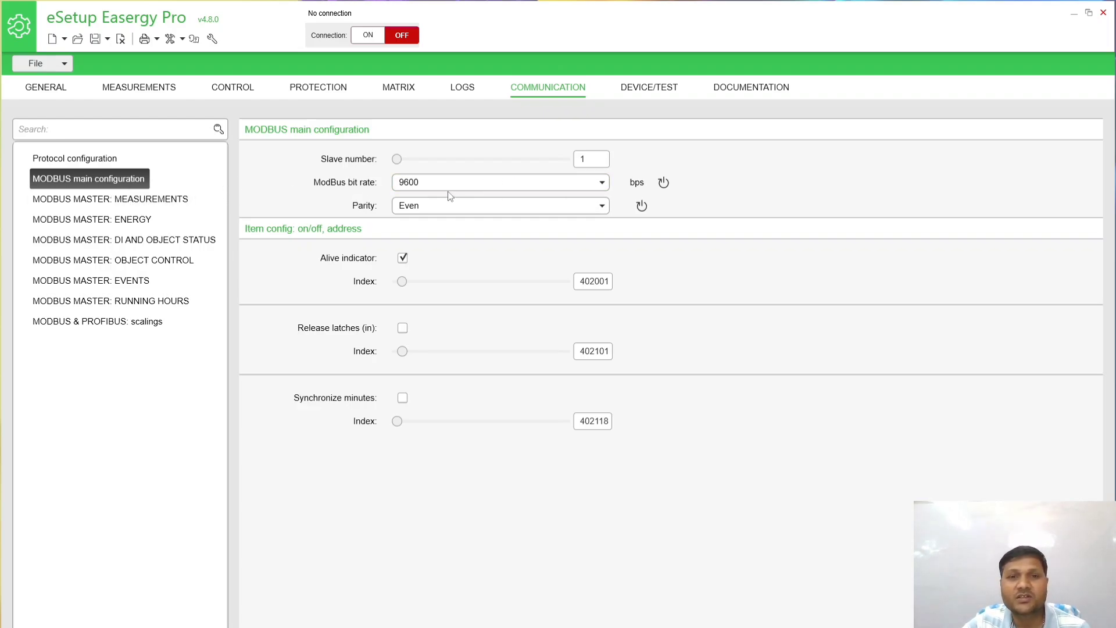
pyautogui.click(603, 184)
pyautogui.click(601, 184)
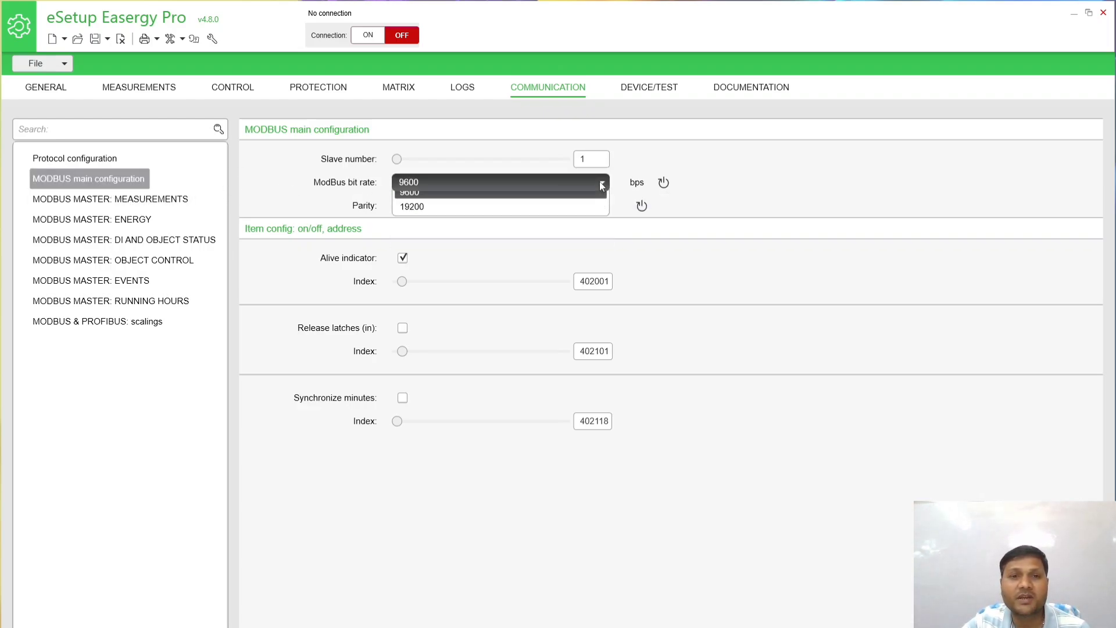
pyautogui.click(602, 183)
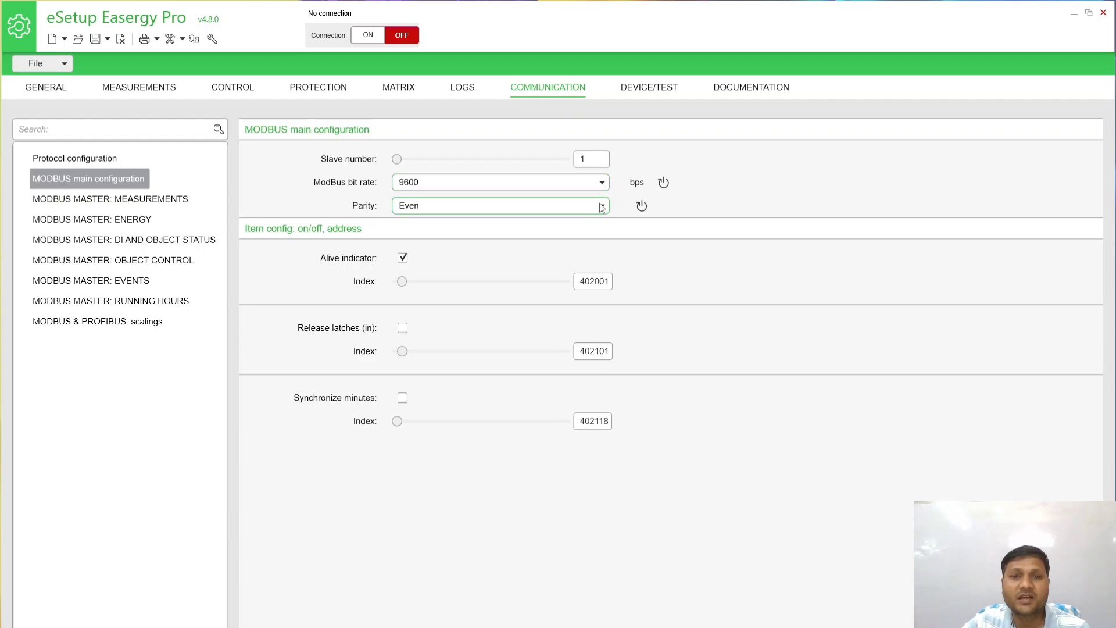
pyautogui.click(602, 206)
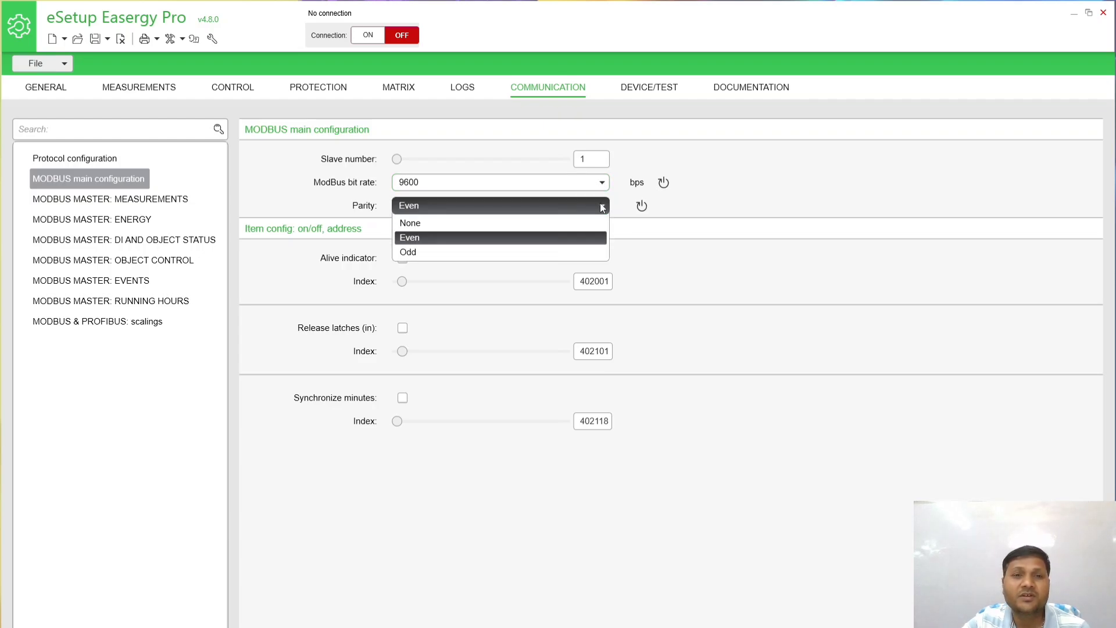
pyautogui.click(602, 207)
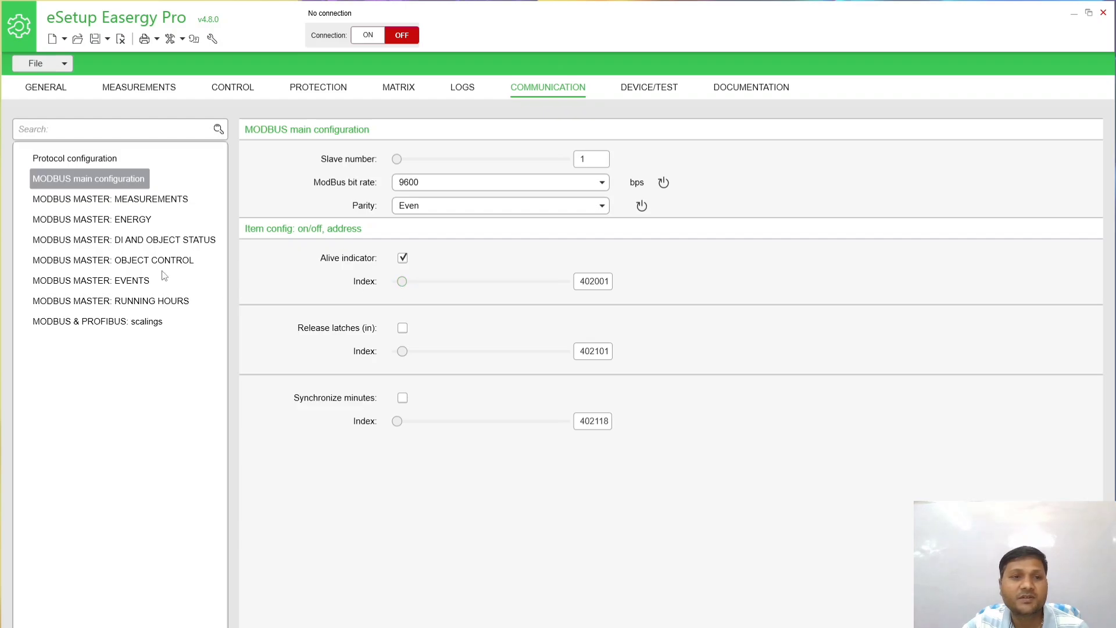
# Look through the MODBUS master pages from measurements to running hours, the MODBUS & PROFIBUS scalings and the device info.
pyautogui.click(129, 203)
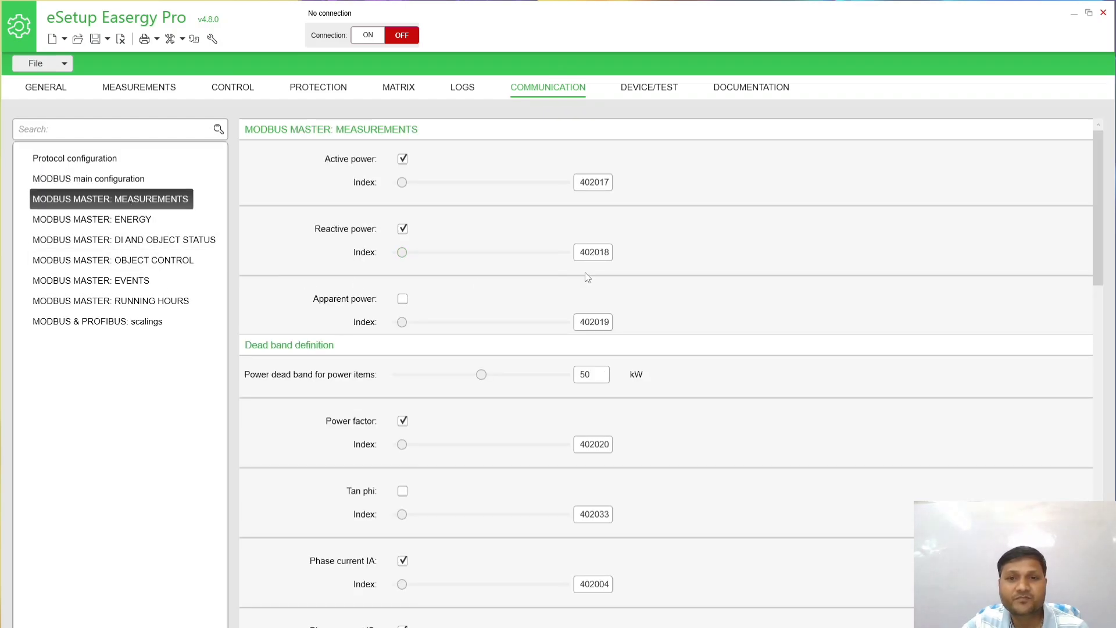
pyautogui.scroll(-3, 461, 291)
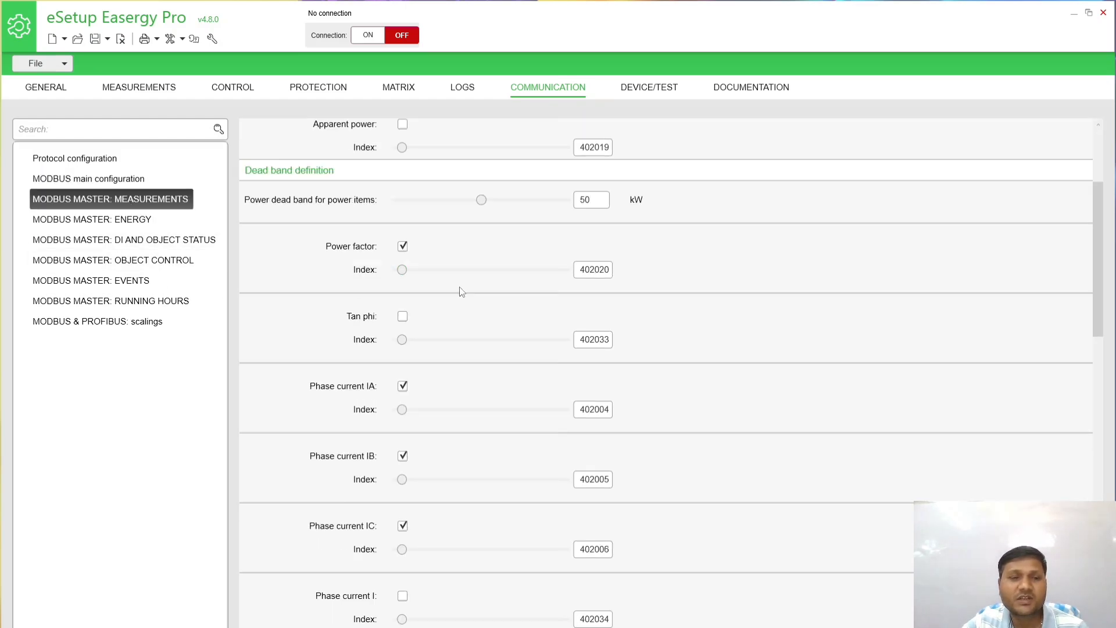
pyautogui.click(142, 224)
pyautogui.click(140, 245)
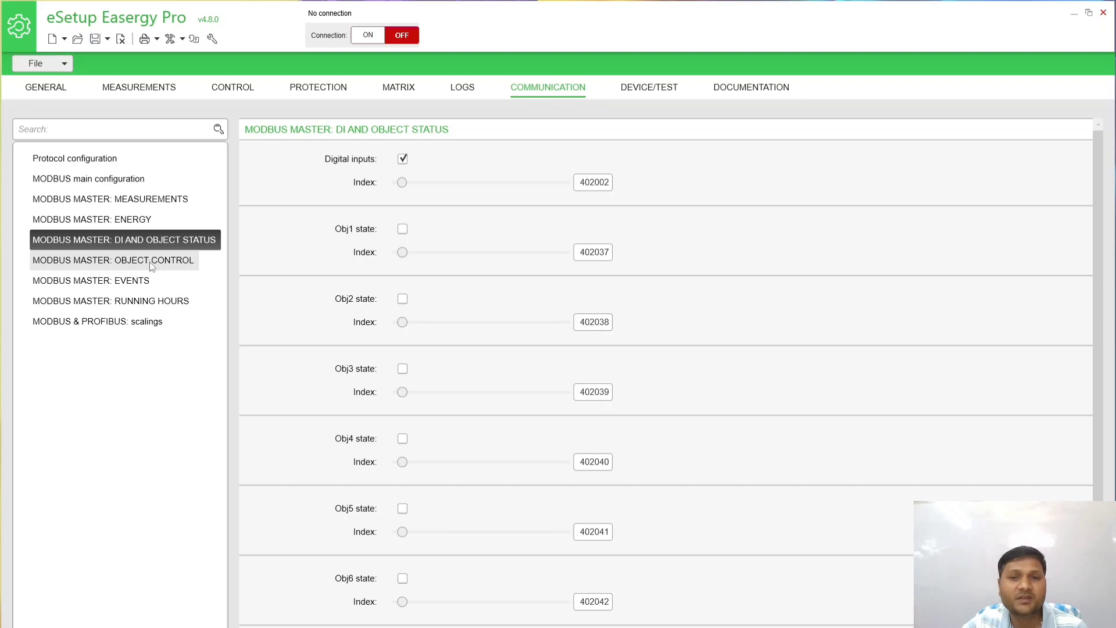
pyautogui.click(153, 266)
pyautogui.click(140, 286)
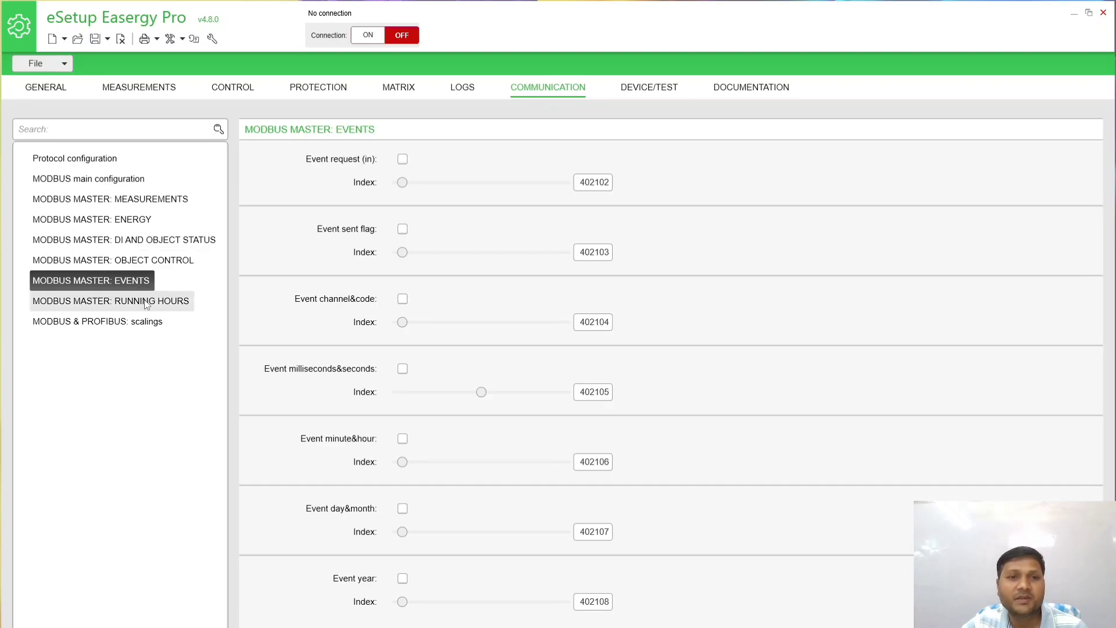
pyautogui.click(146, 302)
pyautogui.click(146, 321)
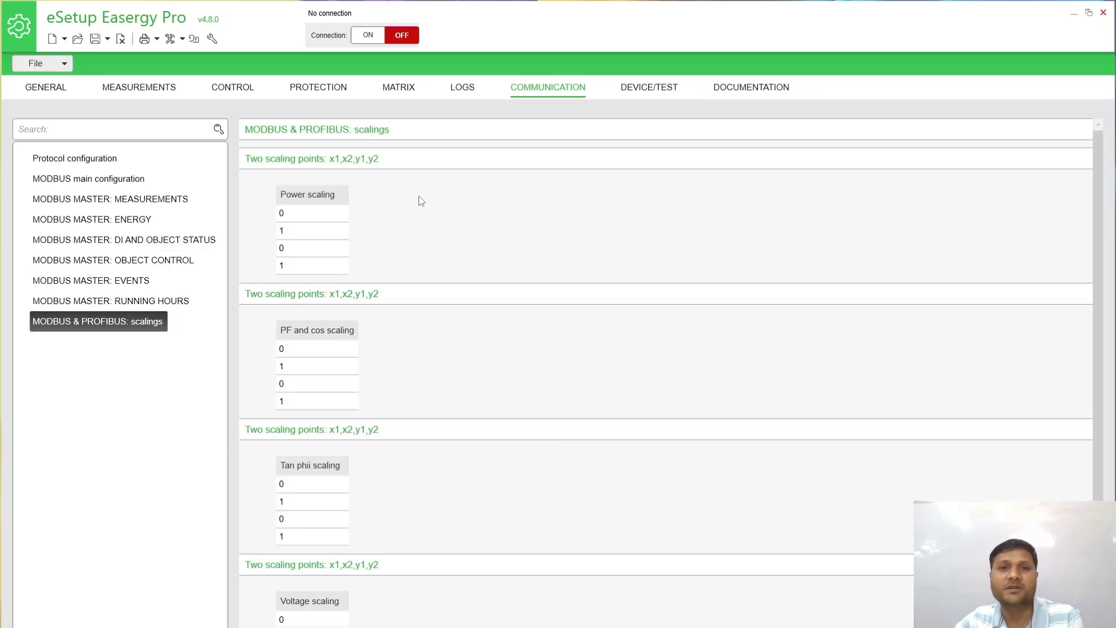
pyautogui.click(644, 83)
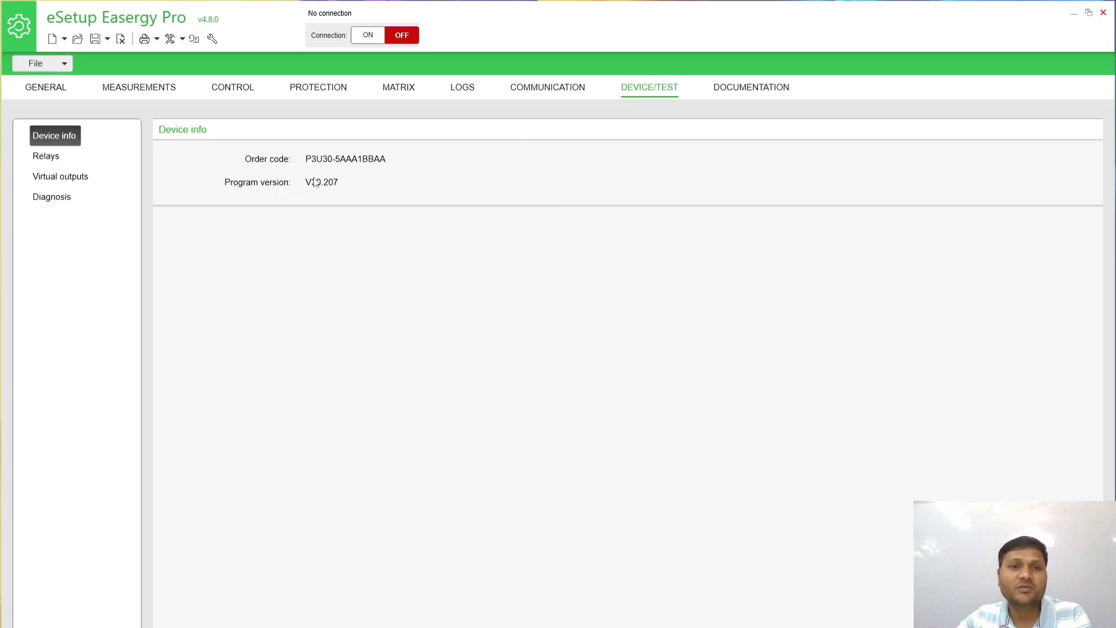
# In the LED label printout, change the LED A label to "LED A O/C LOW TRI".
pyautogui.click(745, 86)
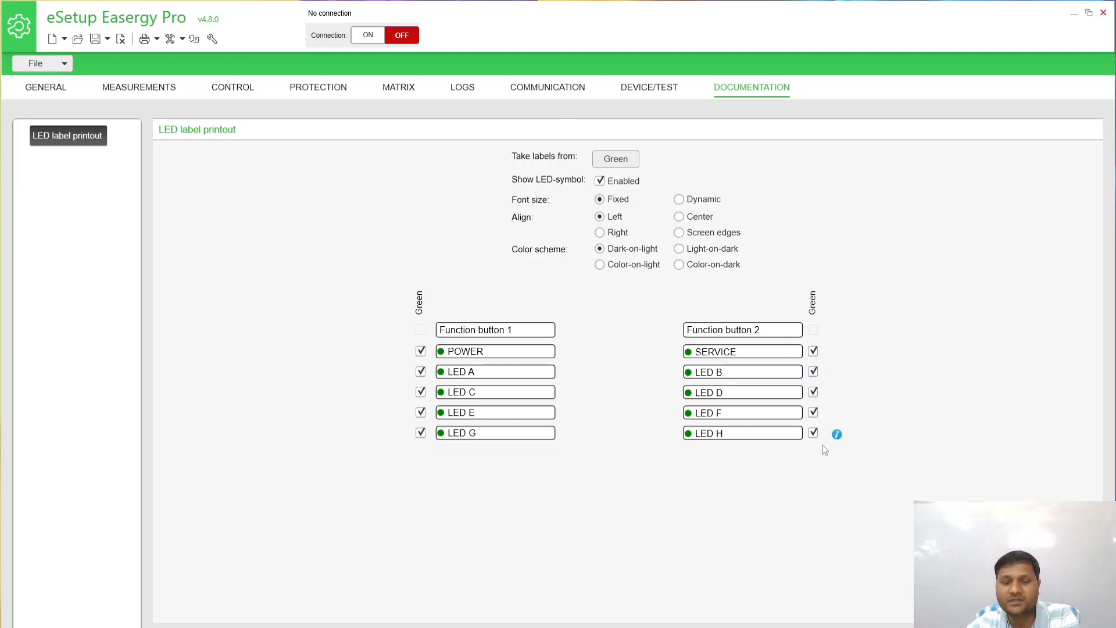
pyautogui.click(480, 376)
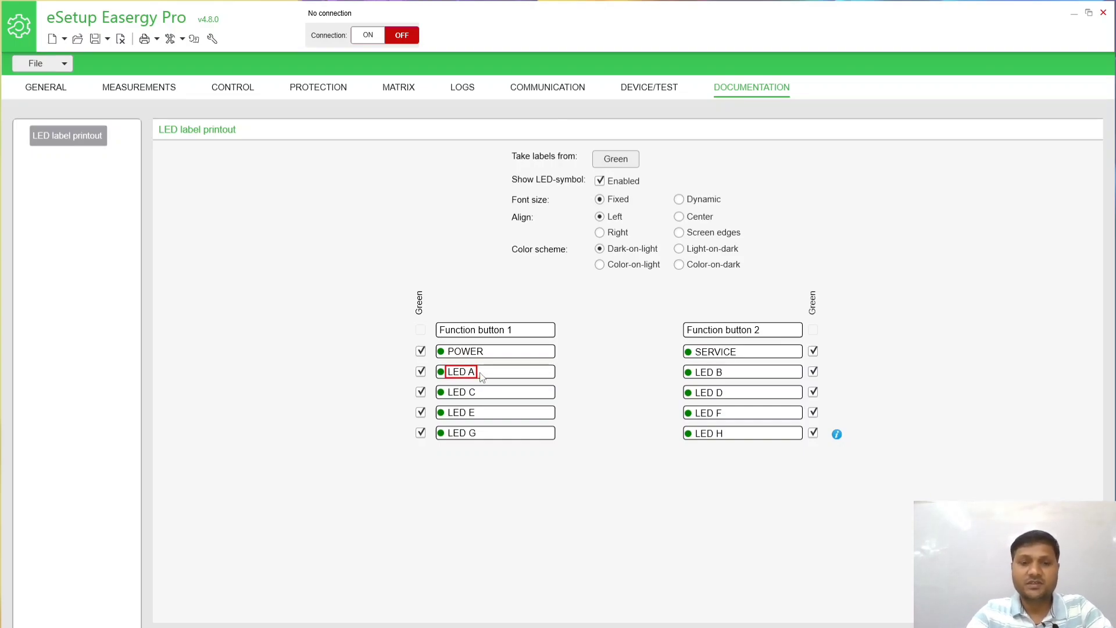
pyautogui.click(480, 374)
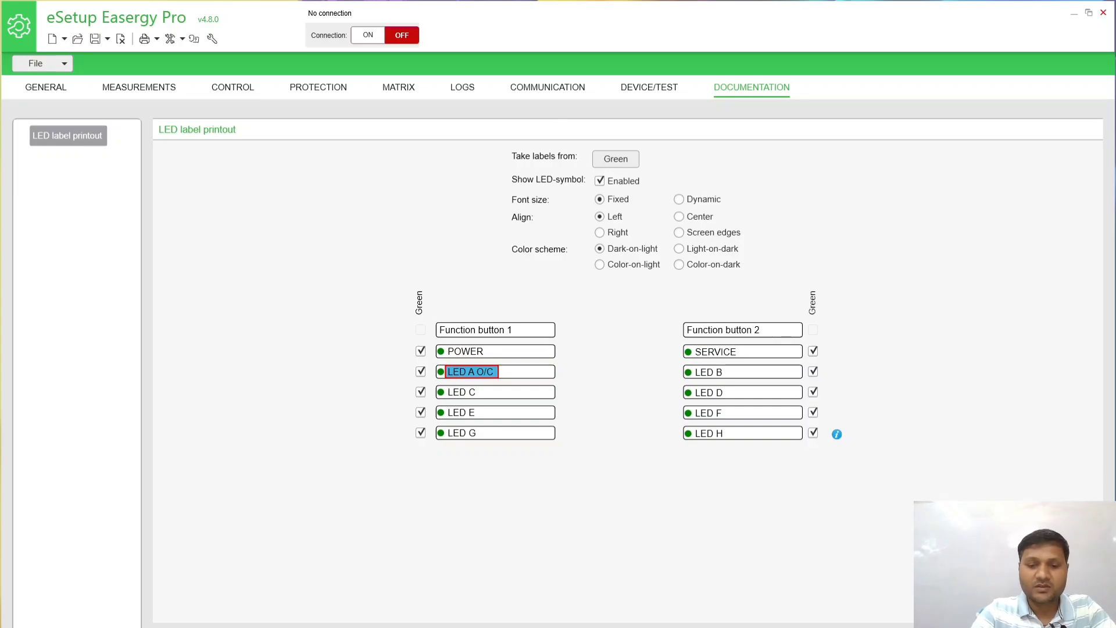
pyautogui.write('LOW TRI')
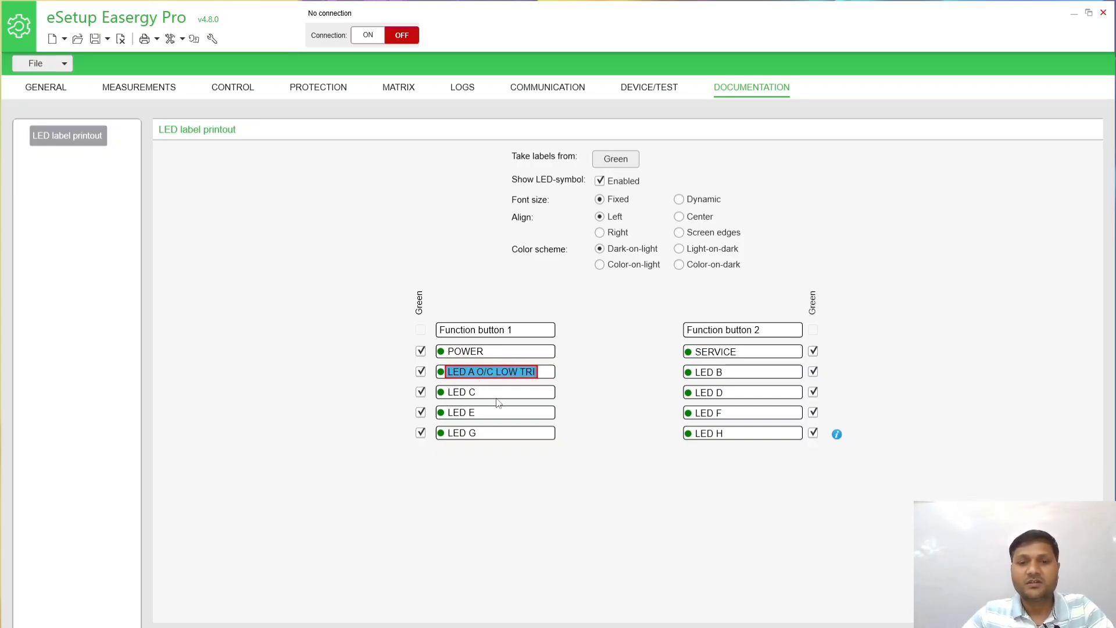
pyautogui.press('Return')
# Change the LED B label in the LED label printout to "LED B E/F LOW TRIP".
pyautogui.click(480, 395)
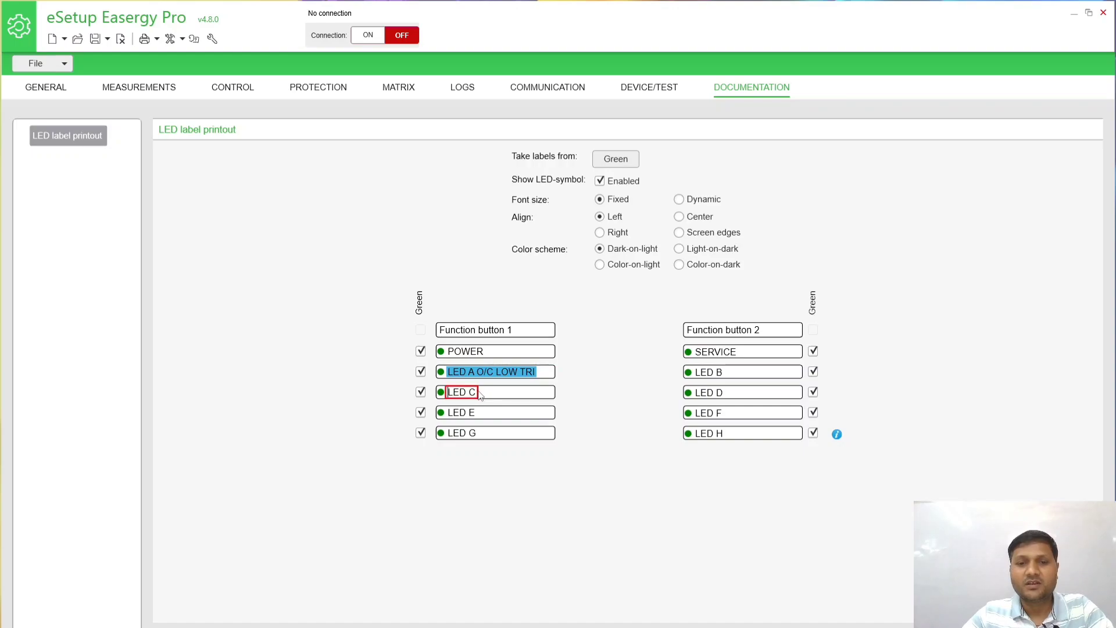
pyautogui.click(748, 377)
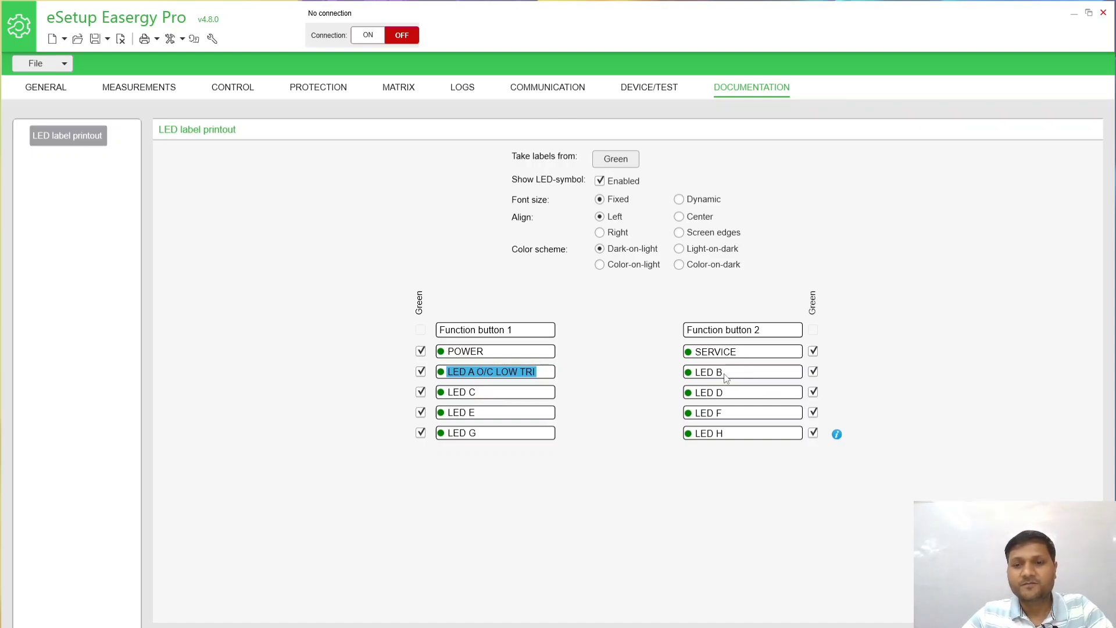
pyautogui.click(726, 377)
pyautogui.click(723, 372)
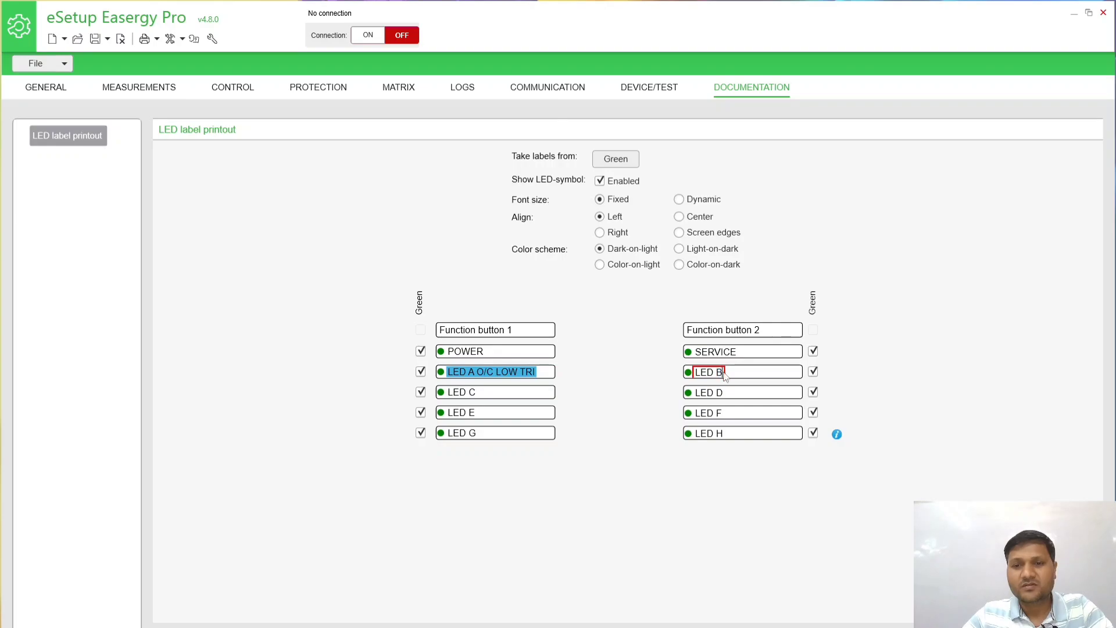
pyautogui.write('E')
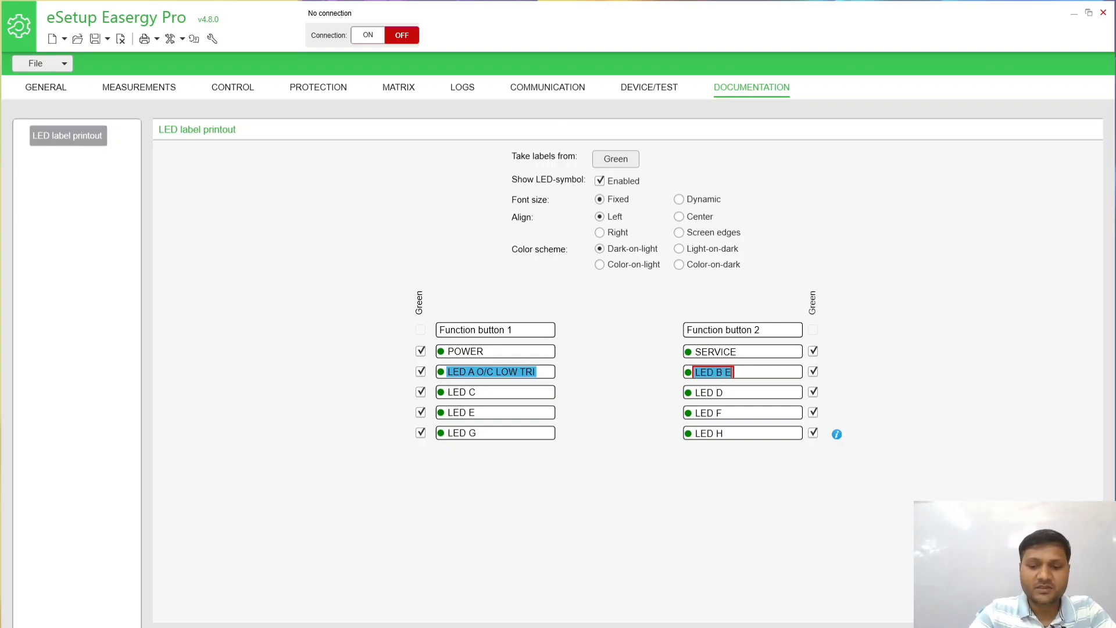
pyautogui.write('/F LOW')
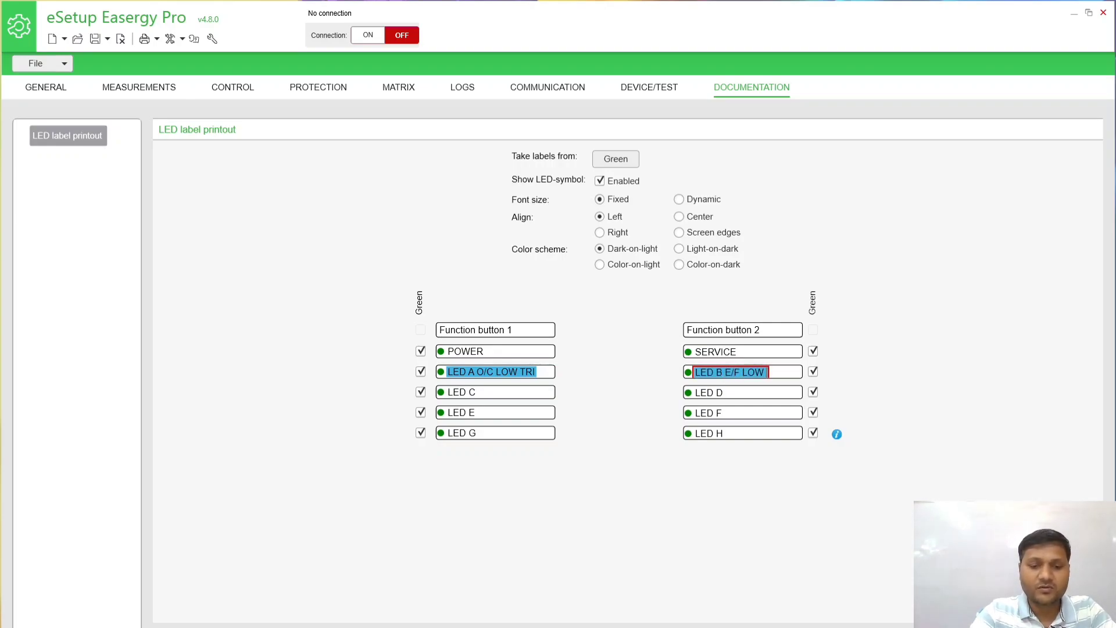
pyautogui.write(' TRIP')
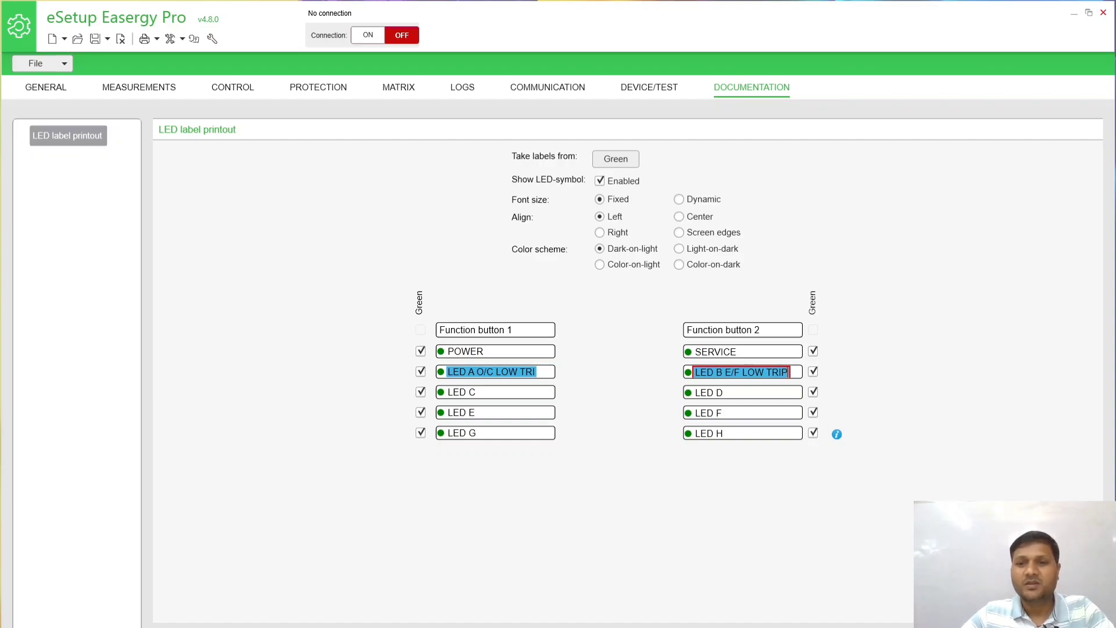
pyautogui.press('Return')
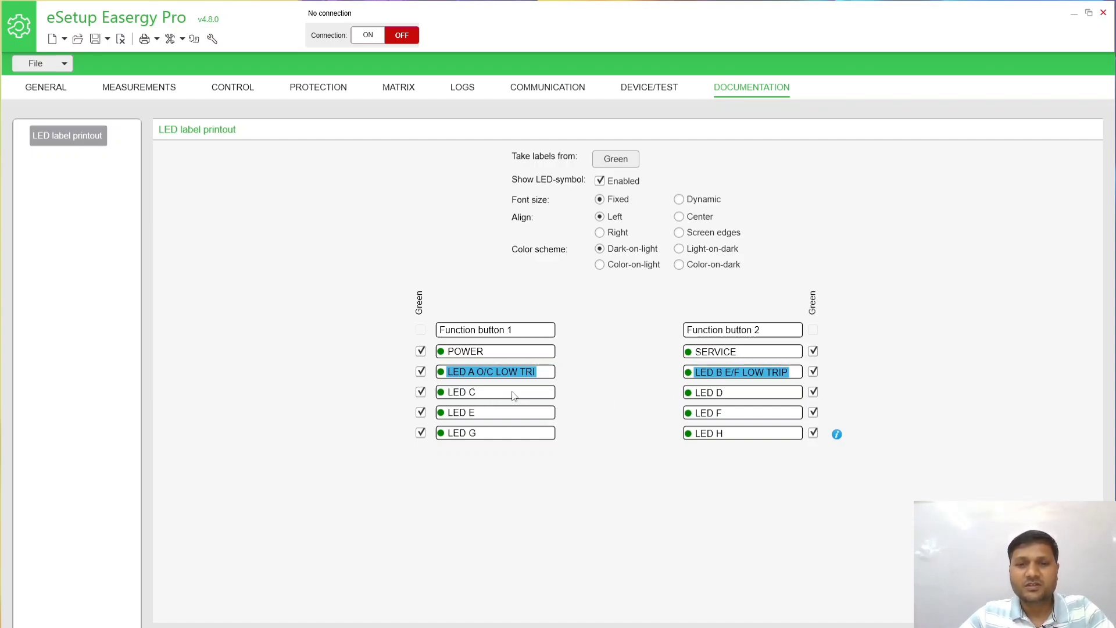
# Complete the LED A label so that it reads "LED A O/C LOW TRIP".
pyautogui.click(535, 373)
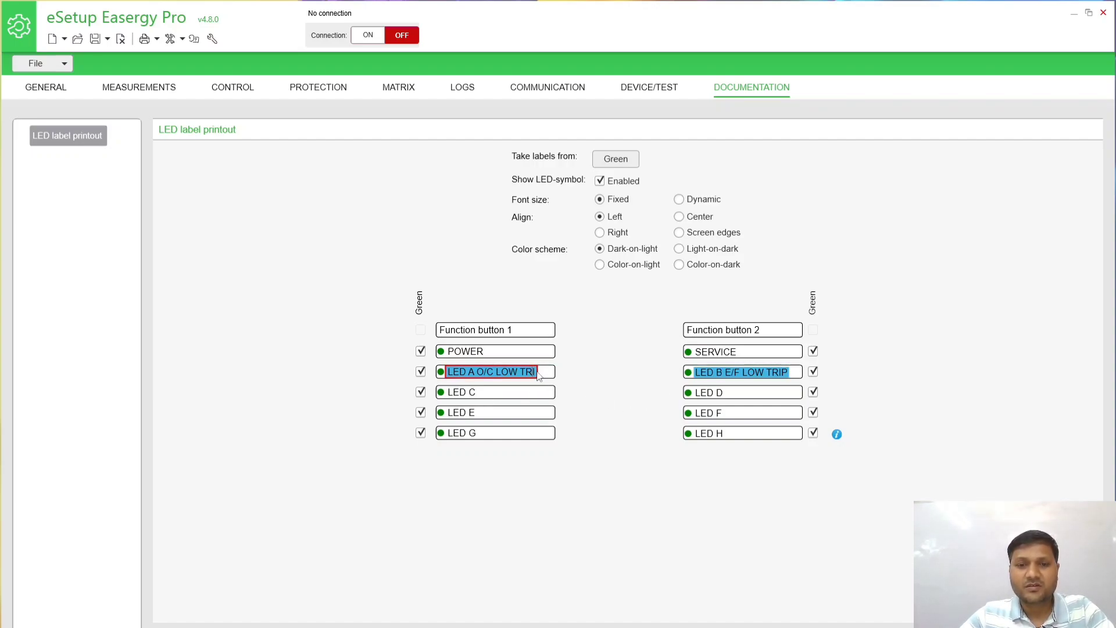
pyautogui.write('P')
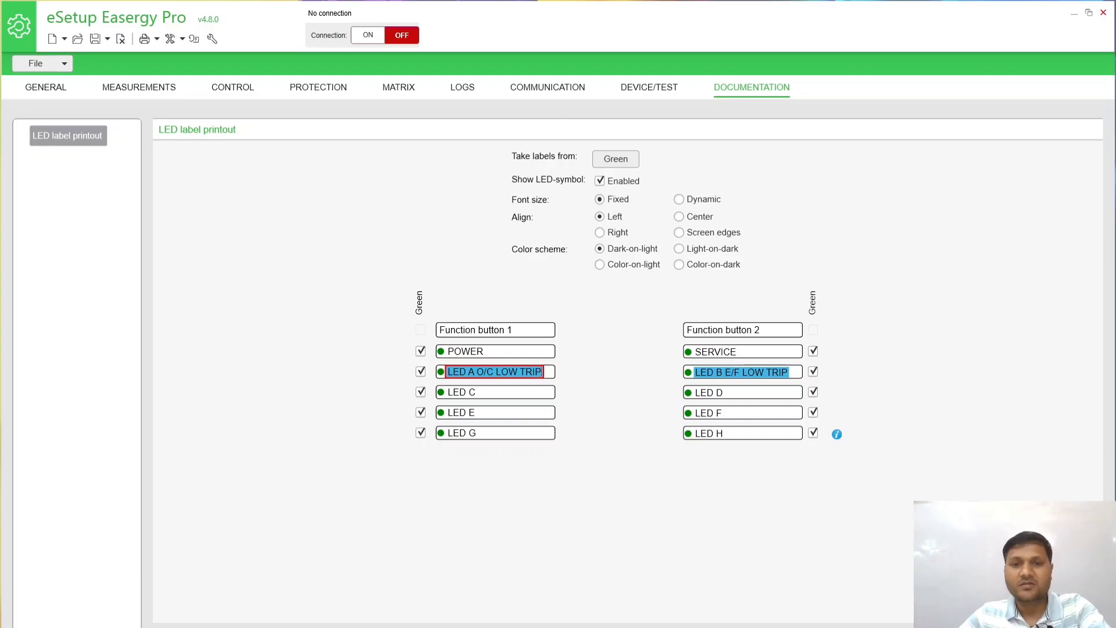
pyautogui.press('Return')
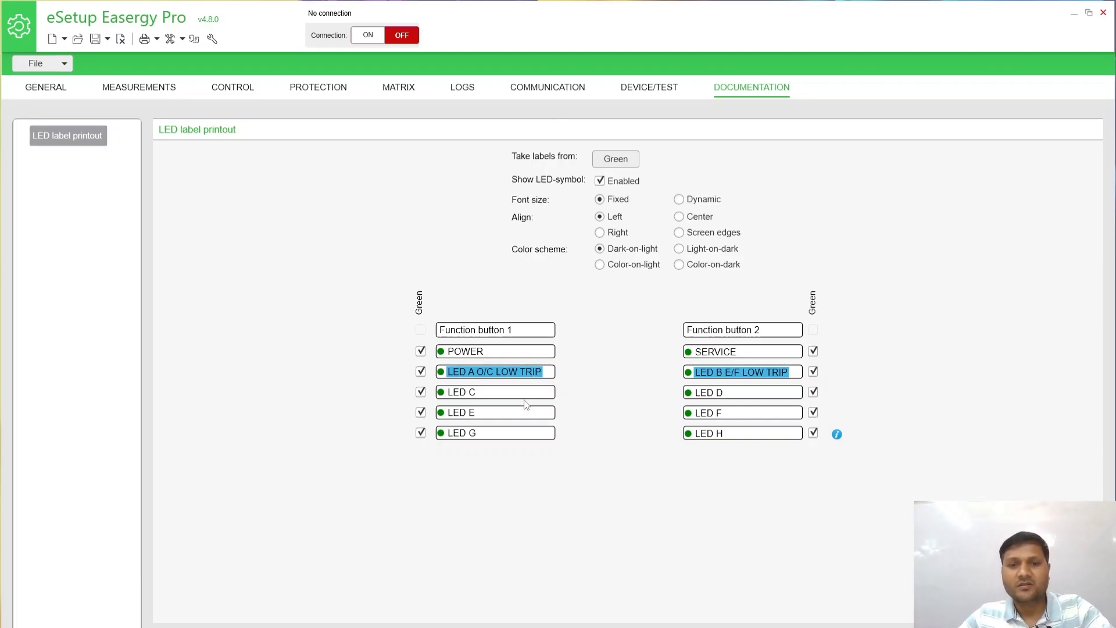
# Change the LED C label to "LED C U/V TRIP".
pyautogui.click(471, 393)
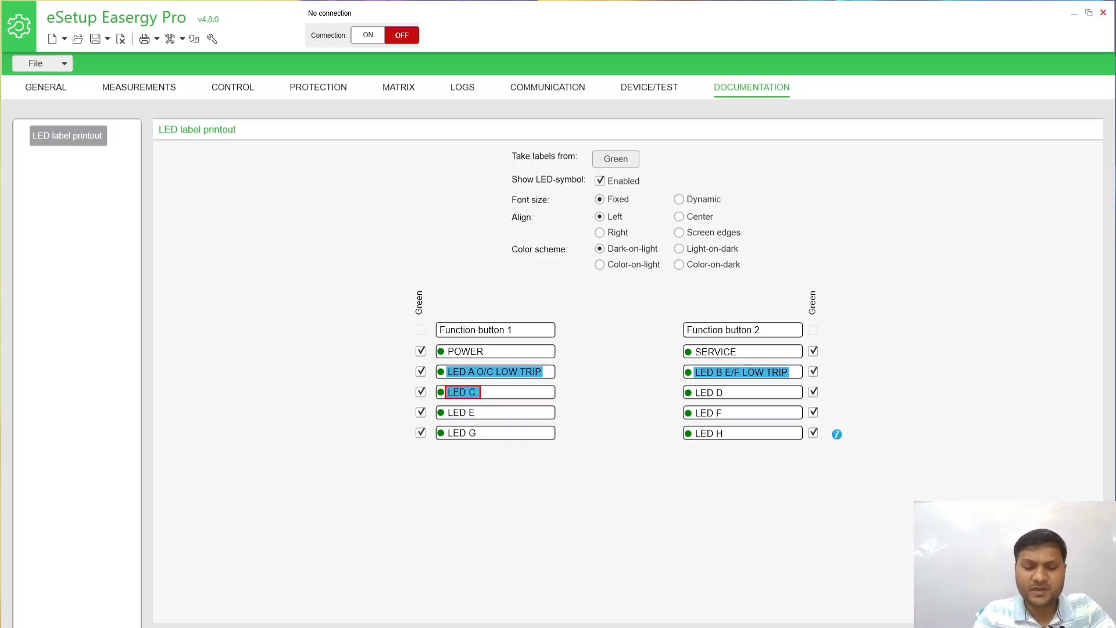
pyautogui.write('U/V')
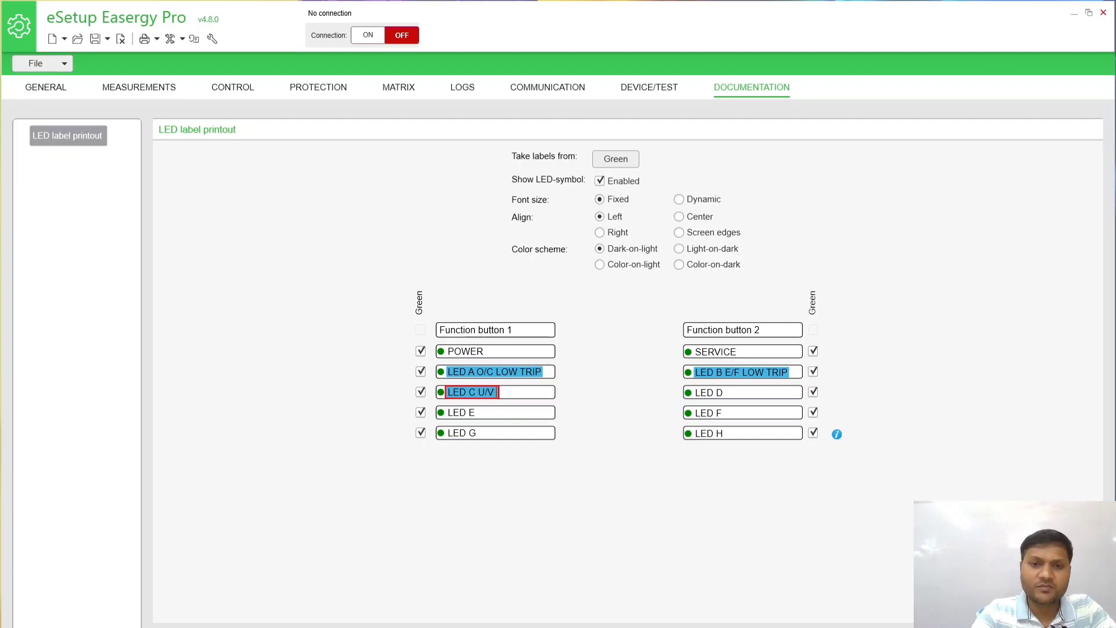
pyautogui.write(' TRIP')
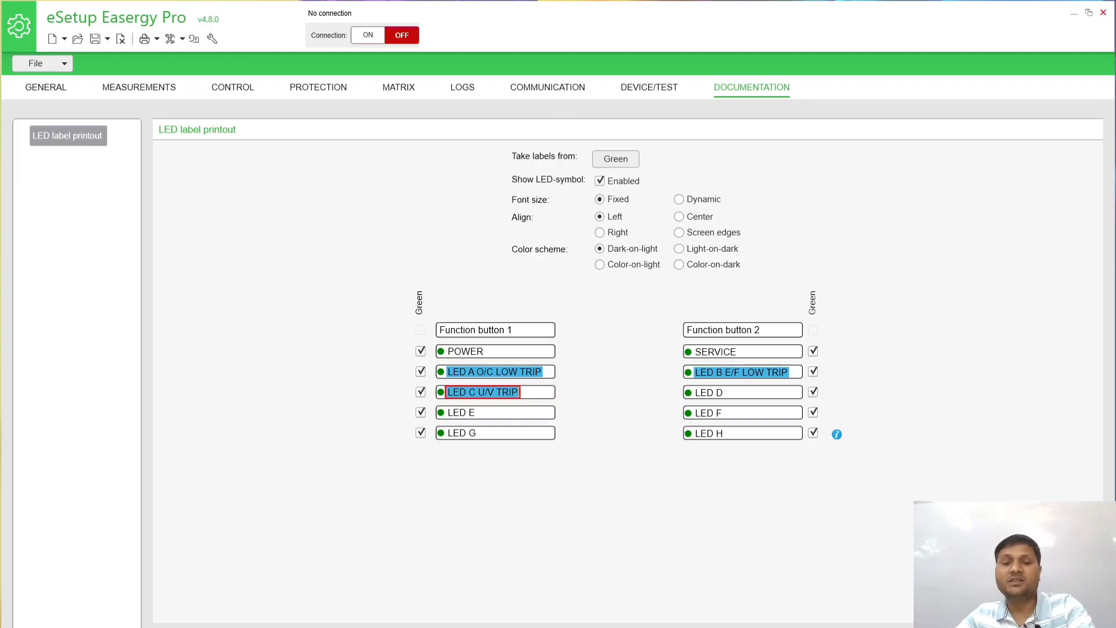
# Remove the added "U/V TRIP" text so that the label reads only "LED C".
pyautogui.press('BackSpace')
pyautogui.press('BackSpace')
pyautogui.press('BackSpace')
pyautogui.press('BackSpace')
pyautogui.press('BackSpace')
pyautogui.press('BackSpace')
pyautogui.press('BackSpace')
pyautogui.press('BackSpace')
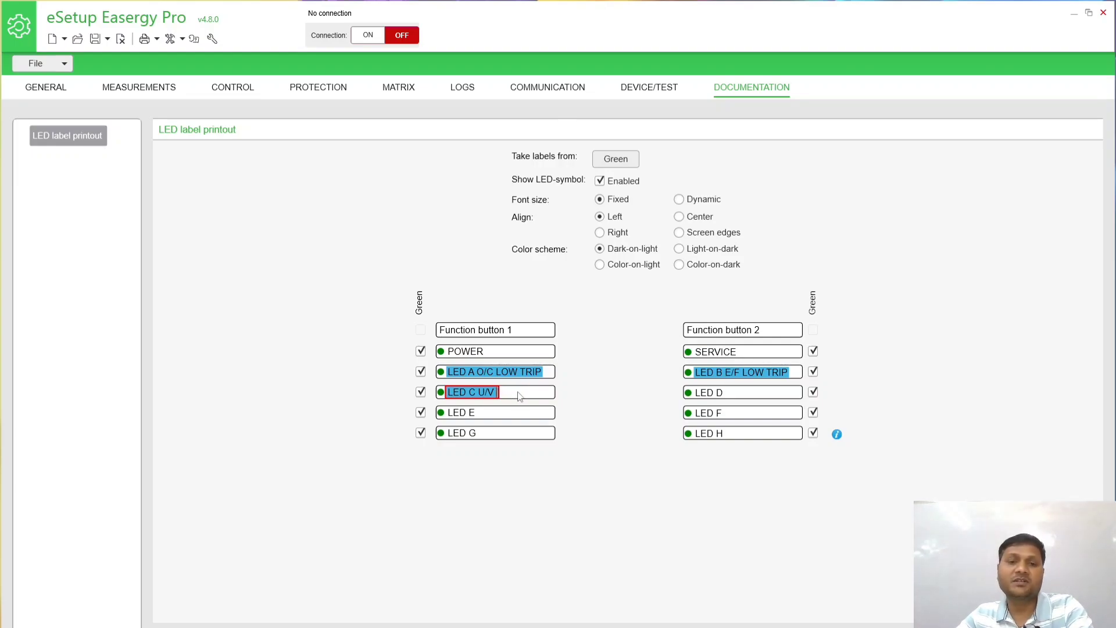
# Remove the added "O/C LOW TRIP" text so that the label reads only "LED A".
pyautogui.click(546, 373)
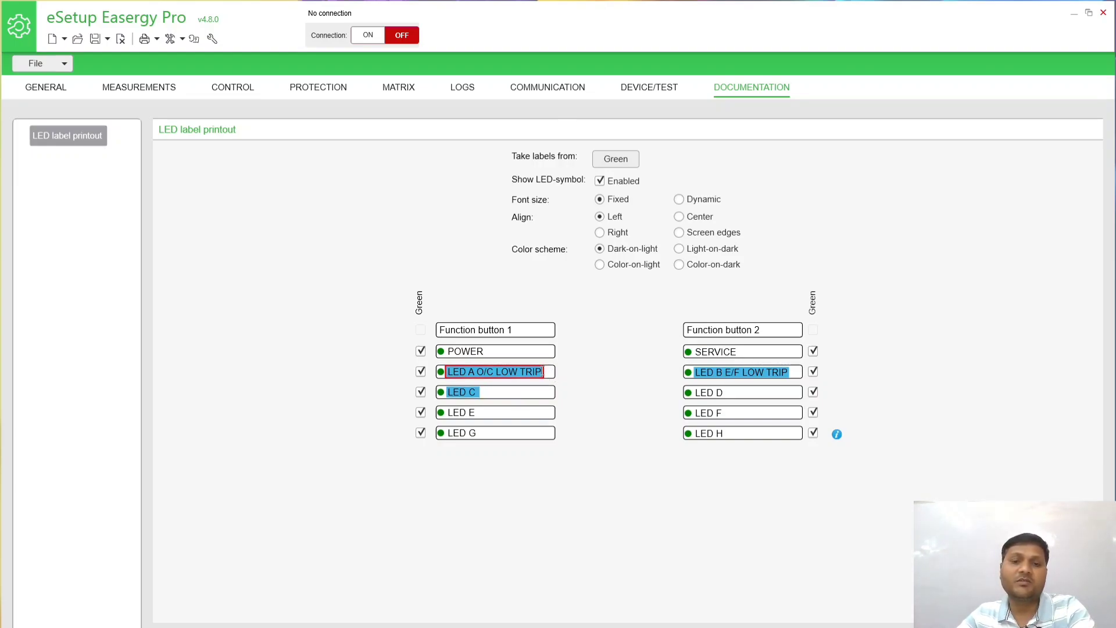
pyautogui.press('BackSpace')
pyautogui.press('BackSpace')
pyautogui.press('BackSpace')
pyautogui.press('BackSpace')
pyautogui.press('BackSpace')
pyautogui.press('BackSpace')
pyautogui.press('BackSpace')
pyautogui.press('BackSpace')
pyautogui.press('BackSpace')
pyautogui.press('BackSpace')
pyautogui.press('BackSpace')
pyautogui.press('BackSpace')
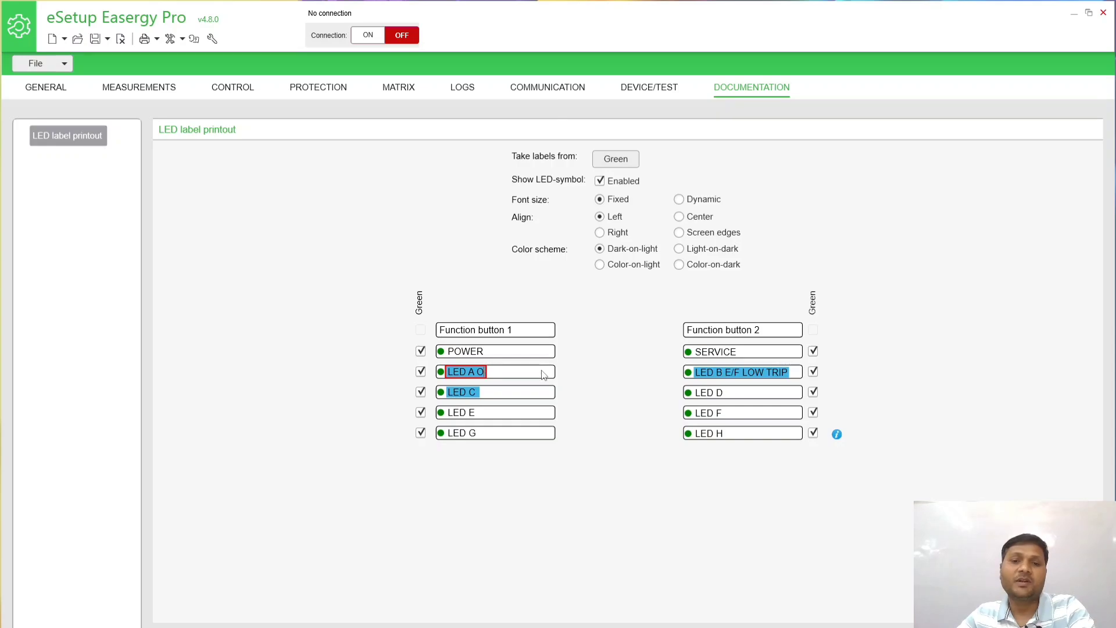
pyautogui.press('Return')
# Remove the added "E/F LOW TRIP" text so that the label reads only "LED B".
pyautogui.click(789, 377)
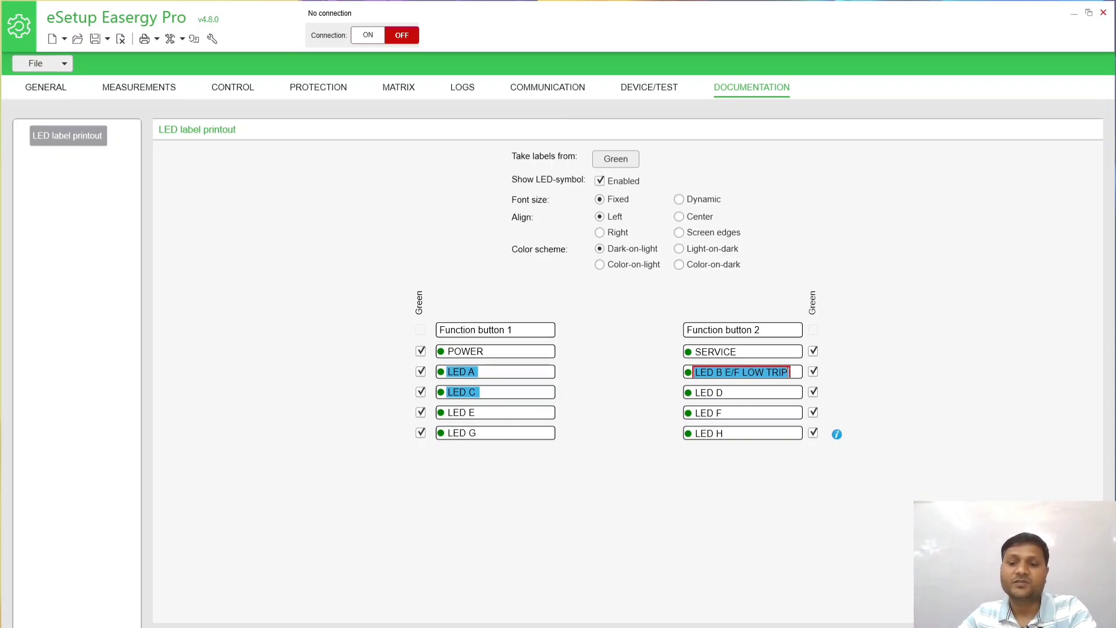
pyautogui.press('BackSpace')
pyautogui.press('BackSpace')
pyautogui.press('BackSpace')
pyautogui.press('BackSpace')
pyautogui.press('BackSpace')
pyautogui.press('BackSpace')
pyautogui.press('BackSpace')
pyautogui.press('BackSpace')
pyautogui.press('BackSpace')
pyautogui.press('BackSpace')
pyautogui.press('BackSpace')
pyautogui.press('BackSpace')
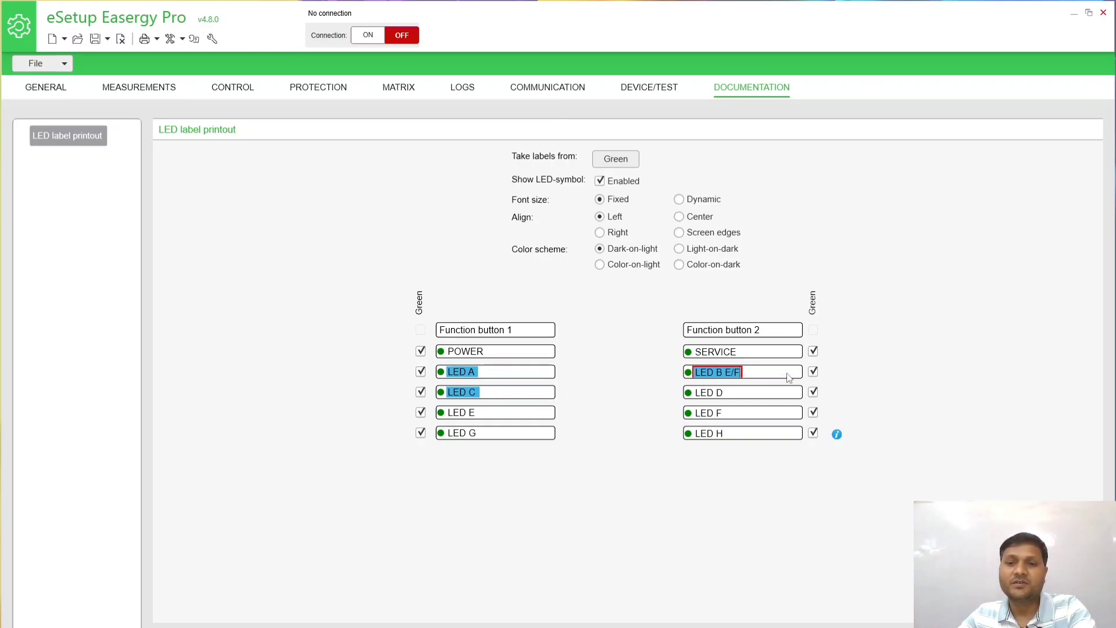
pyautogui.press('Return')
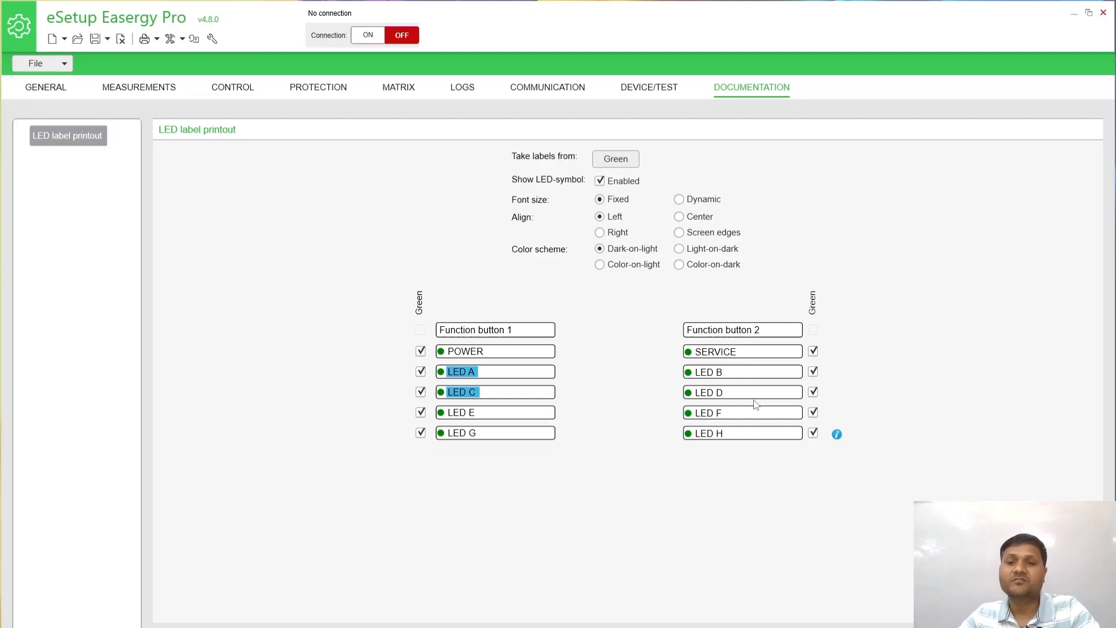
pyautogui.click(456, 375)
pyautogui.rightClick(461, 372)
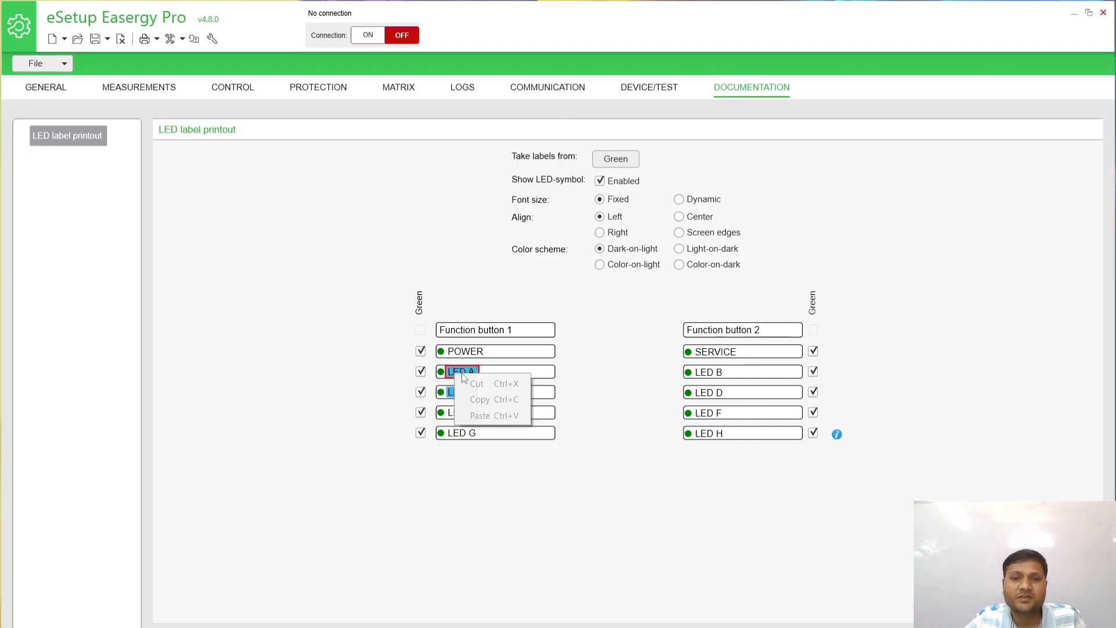
pyautogui.press('Escape')
pyautogui.click(555, 410)
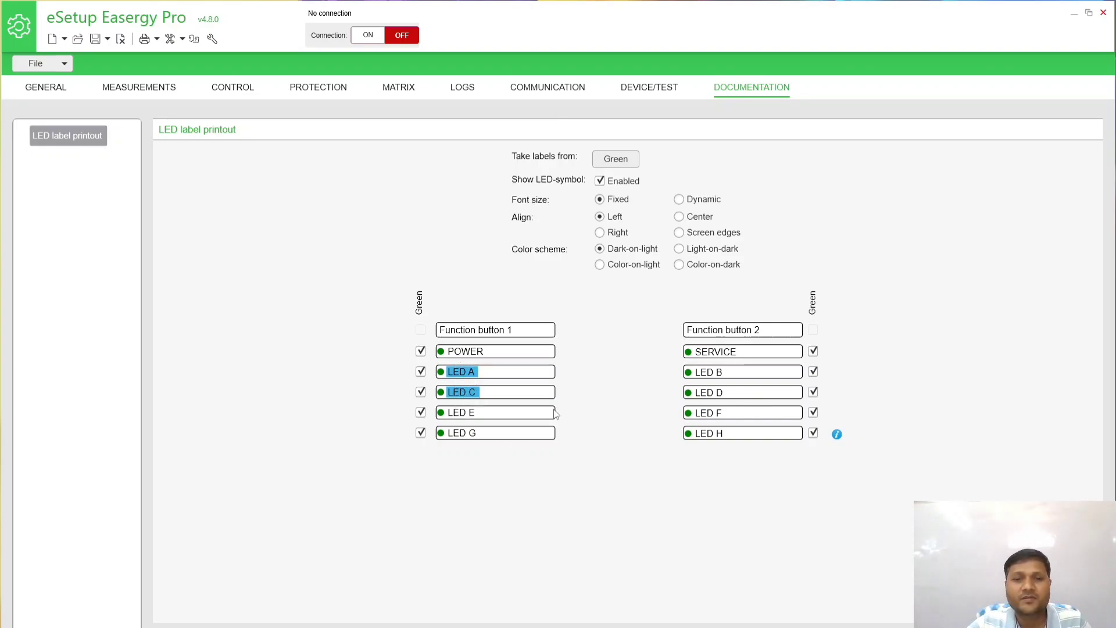
pyautogui.click(420, 374)
pyautogui.click(419, 375)
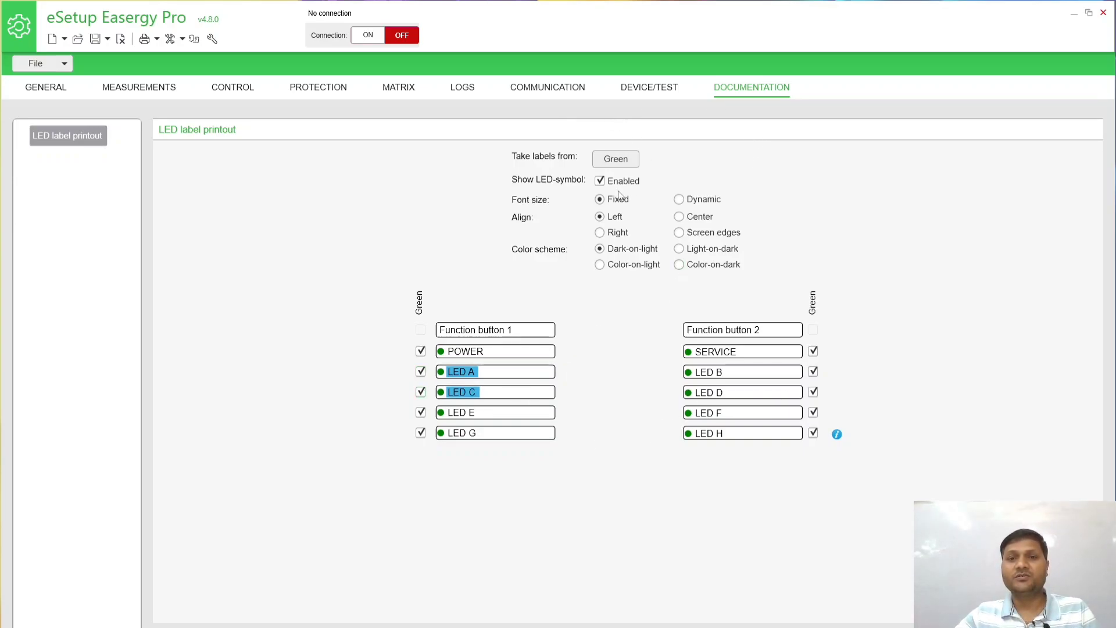
# Review the configuration sections from the device info back through logs, output matrix and digital input names to the general clock synchronizing settings.
pyautogui.click(647, 92)
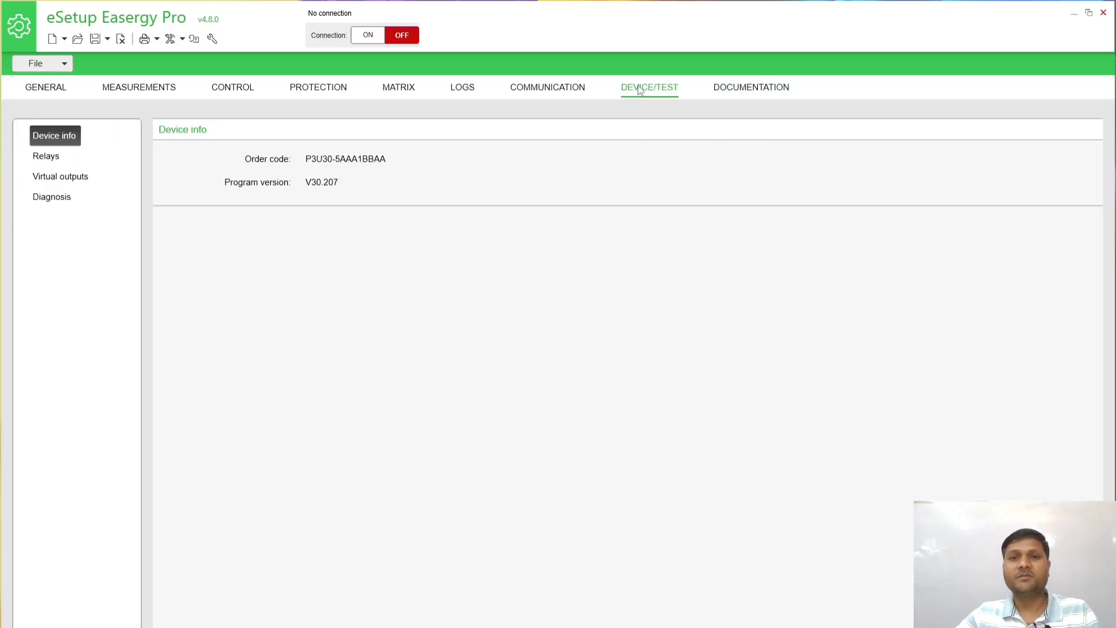
pyautogui.click(519, 94)
pyautogui.click(459, 90)
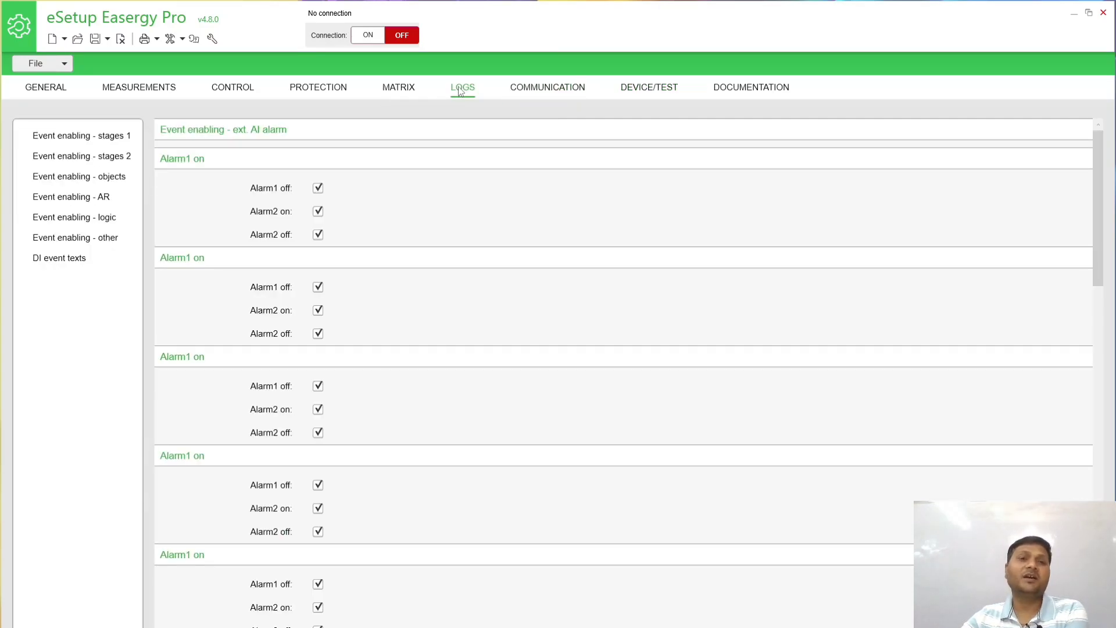
pyautogui.click(392, 95)
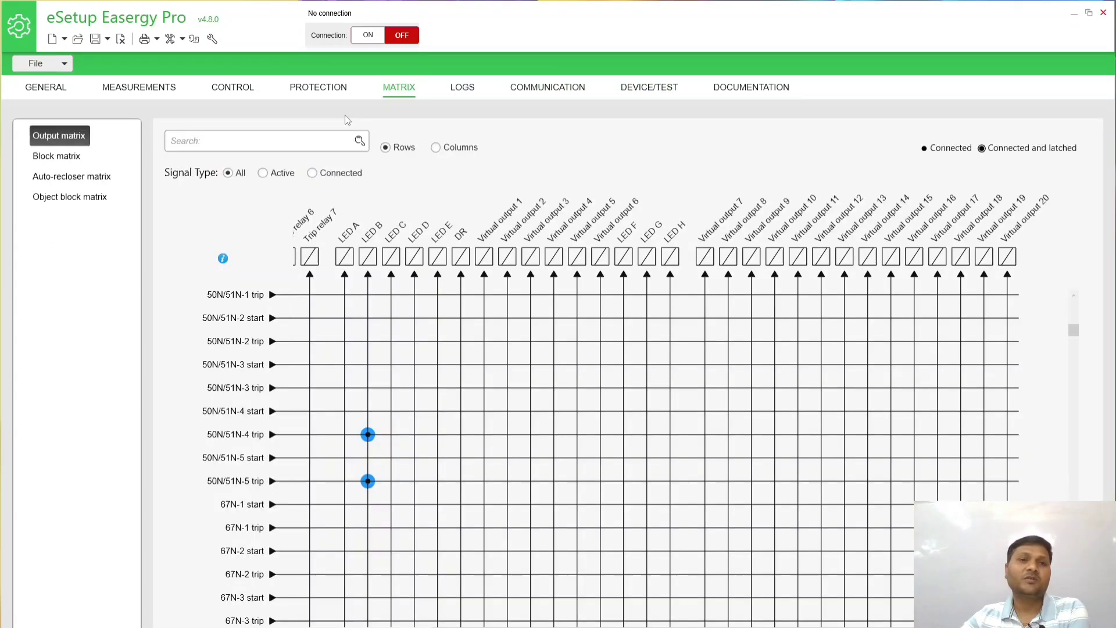
pyautogui.click(318, 90)
pyautogui.click(236, 90)
pyautogui.click(155, 89)
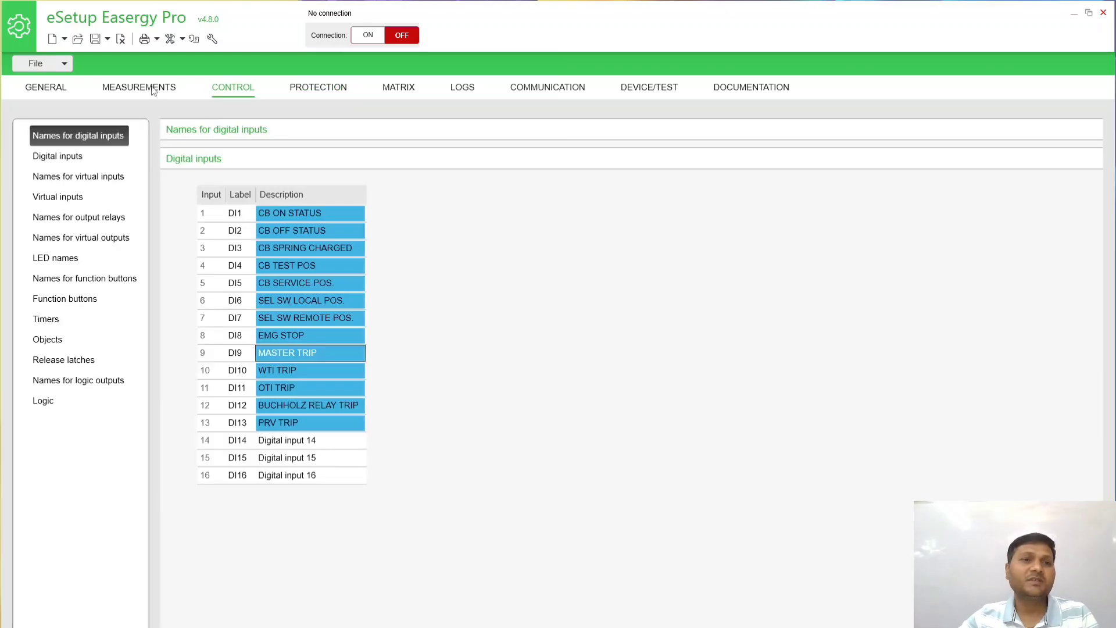
pyautogui.click(42, 90)
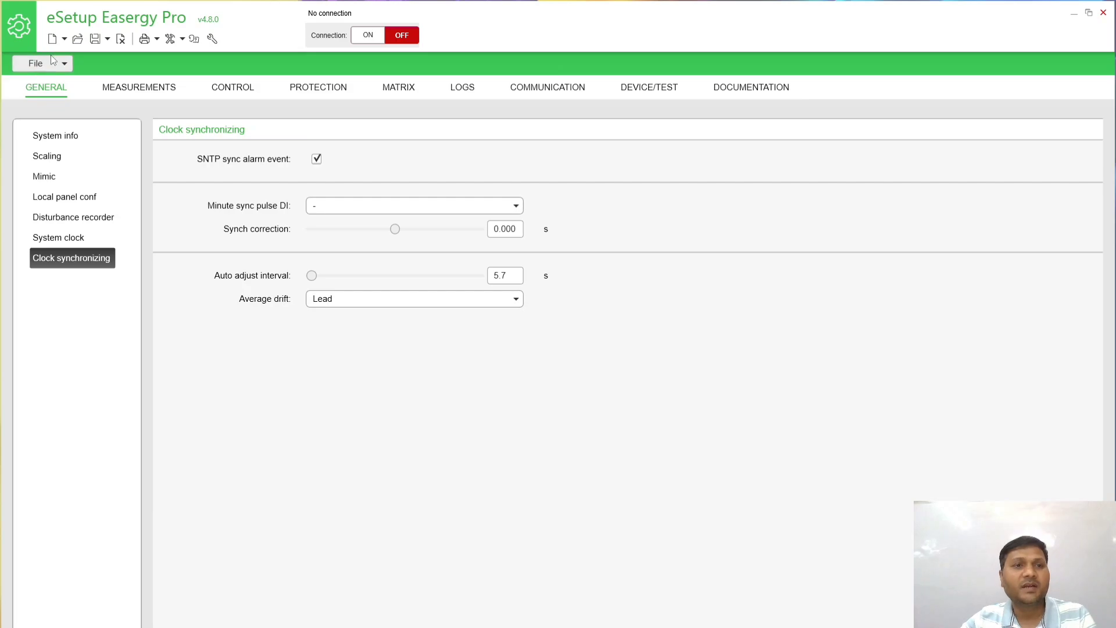
pyautogui.click(65, 65)
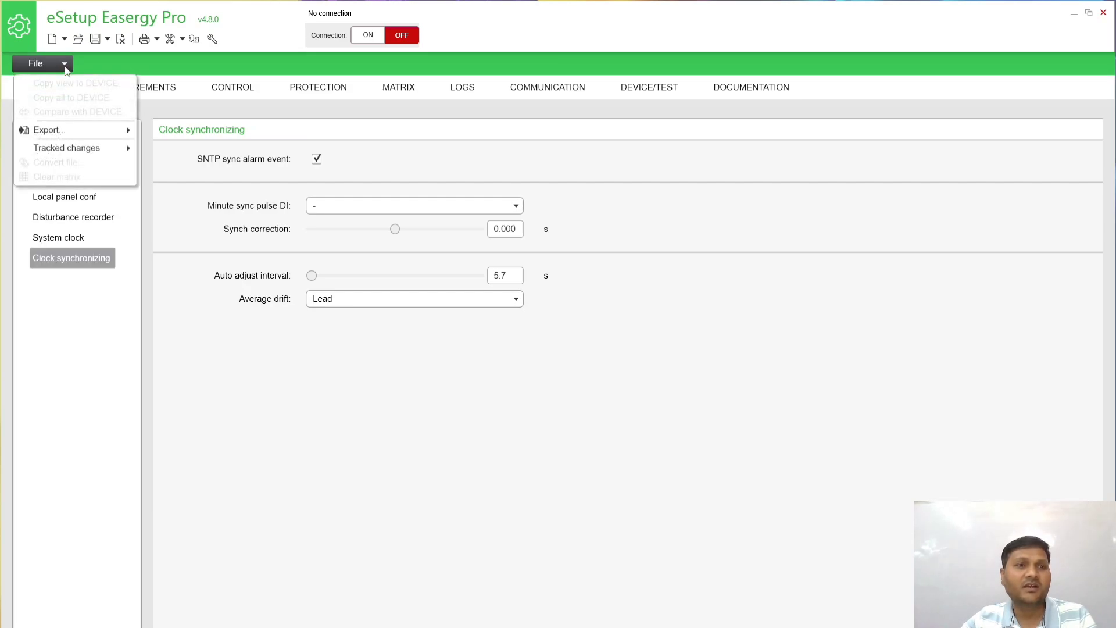
pyautogui.moveTo(125, 131)
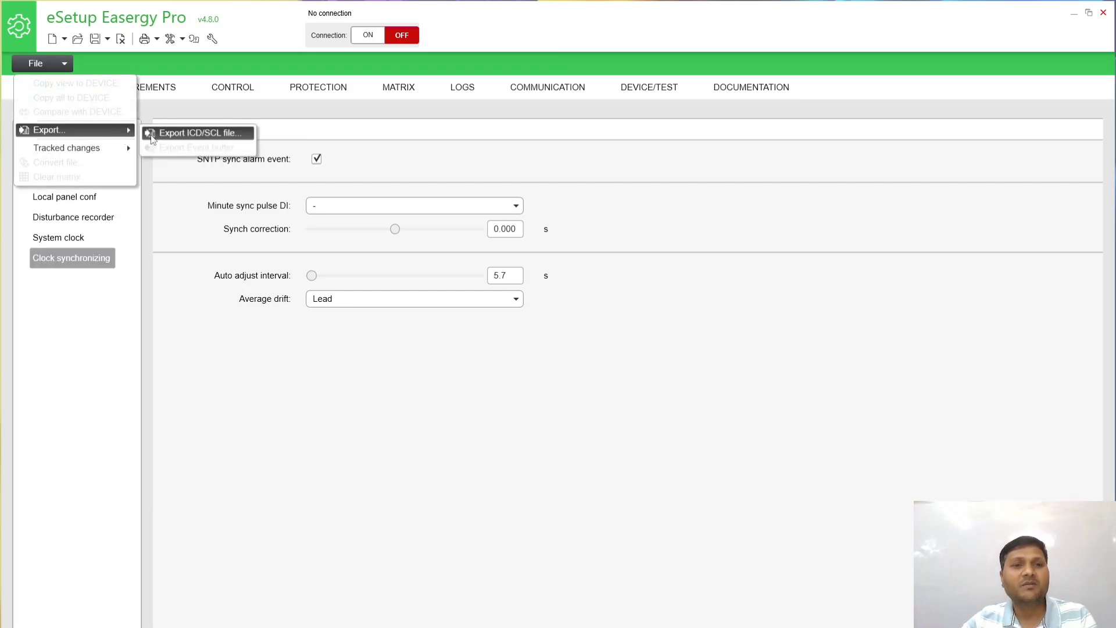
pyautogui.click(180, 138)
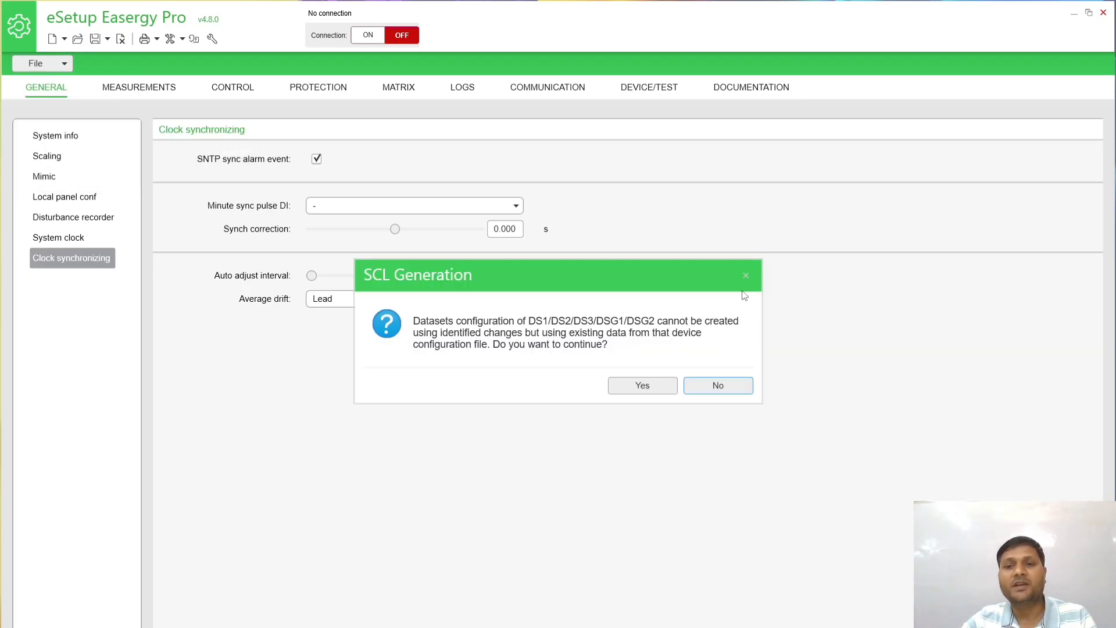
pyautogui.click(731, 390)
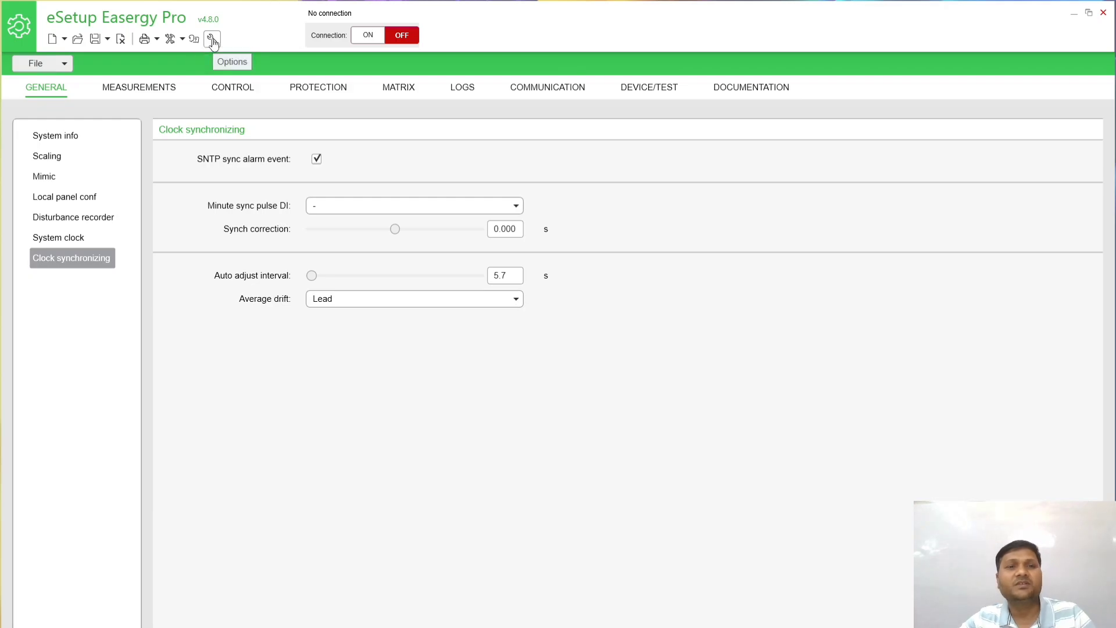
# Open the energy settings among the measurements.
pyautogui.click(124, 89)
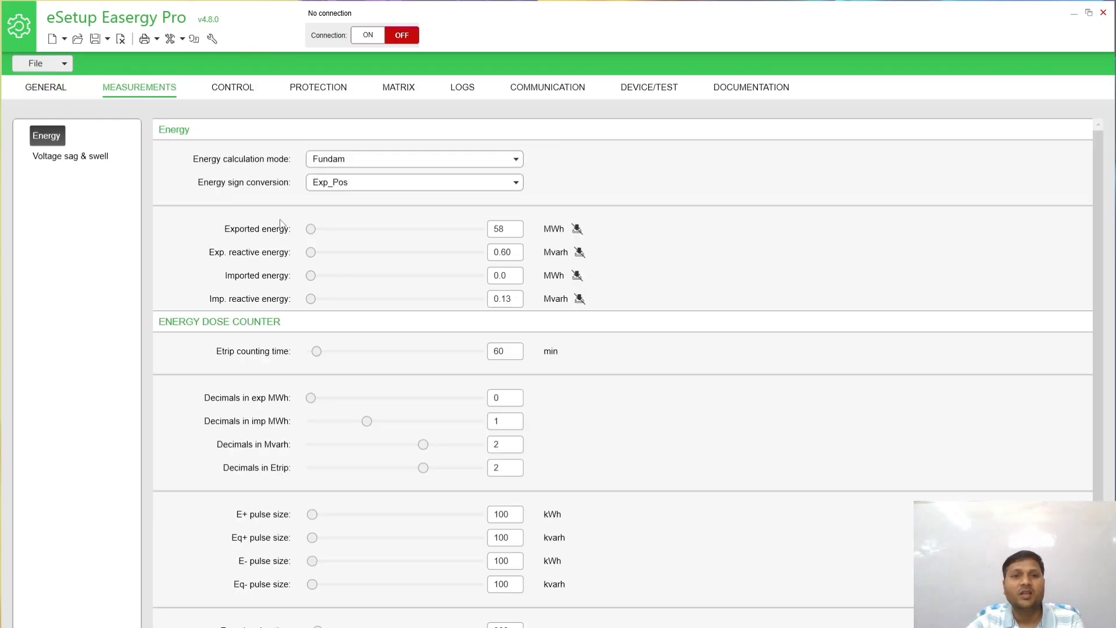